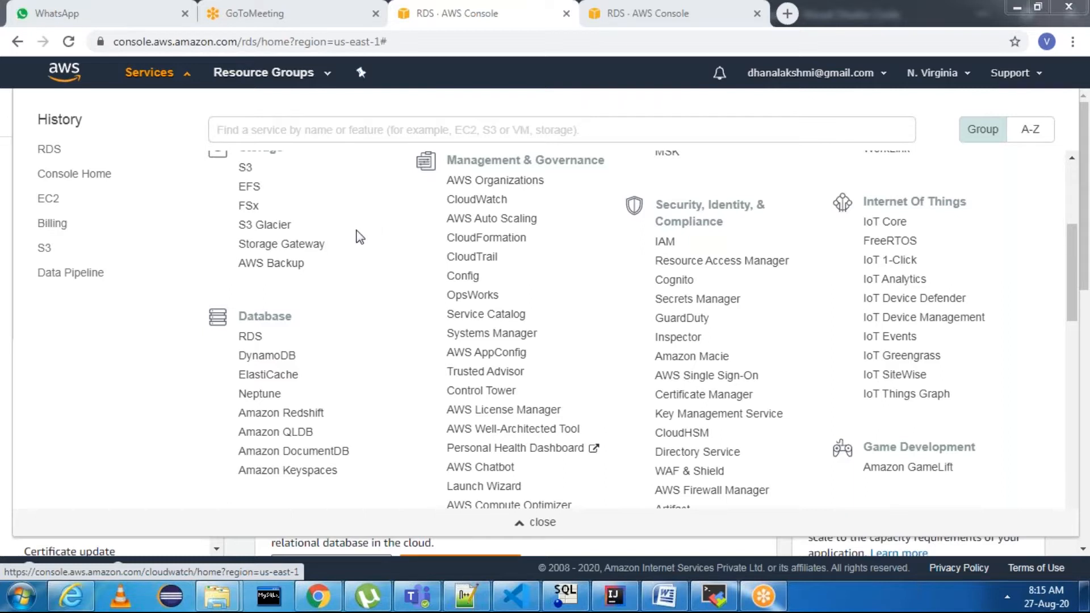
Open RDS from the AWS Services list to show the US East (N. Virginia) resource counts
{"action": "left_click", "coordinate": [152, 86]}
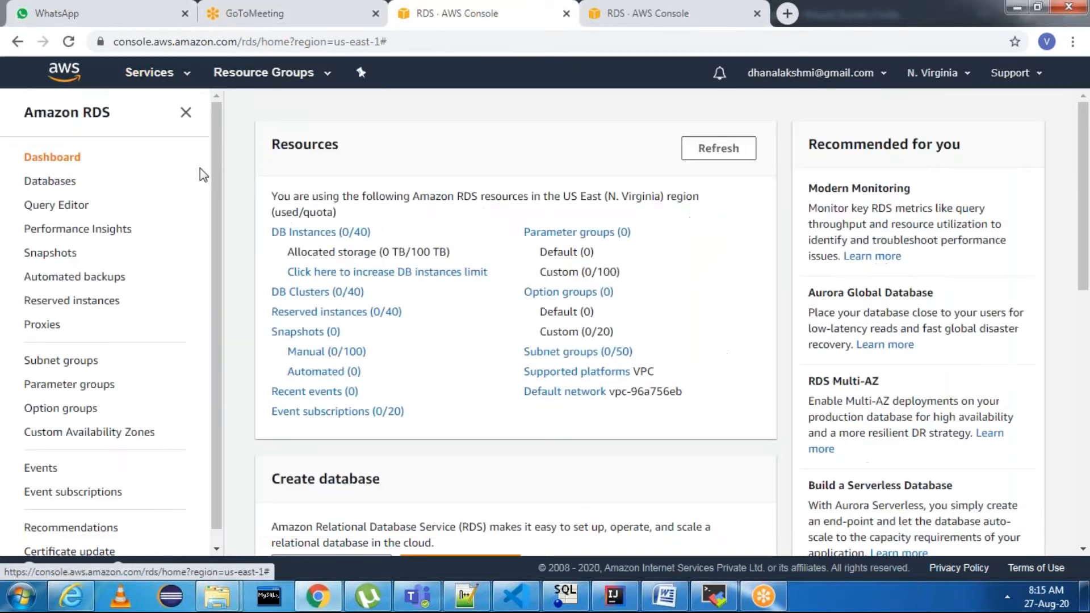
{"action": "left_click", "coordinate": [142, 75]}
{"action": "scroll", "coordinate": [278, 204], "scroll_direction": "down", "scroll_amount": 3}
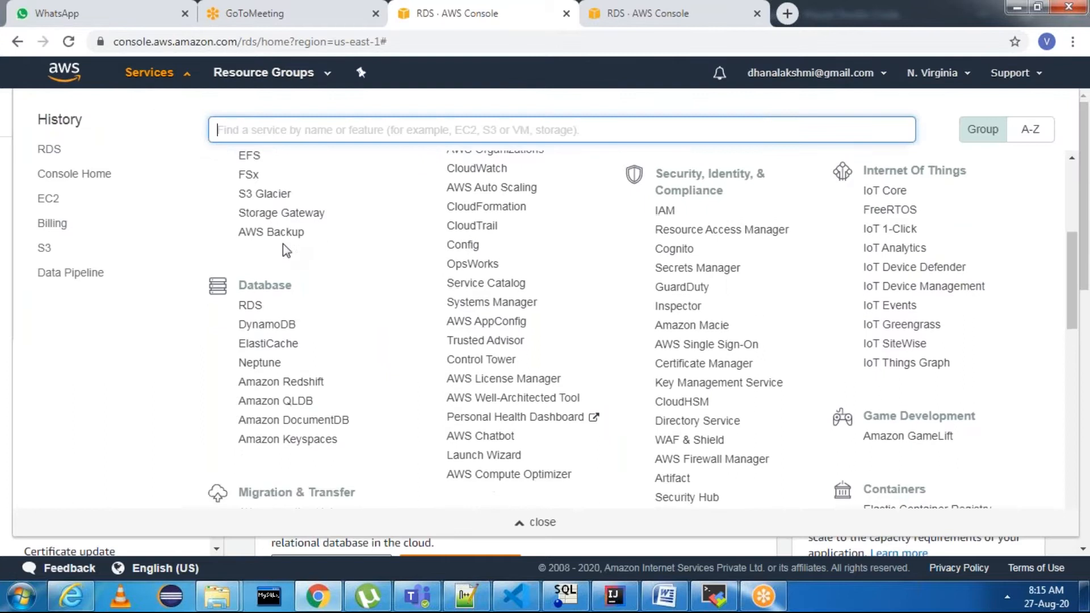
{"action": "scroll", "coordinate": [276, 179], "scroll_direction": "up", "scroll_amount": 1}
{"action": "left_click", "coordinate": [245, 254]}
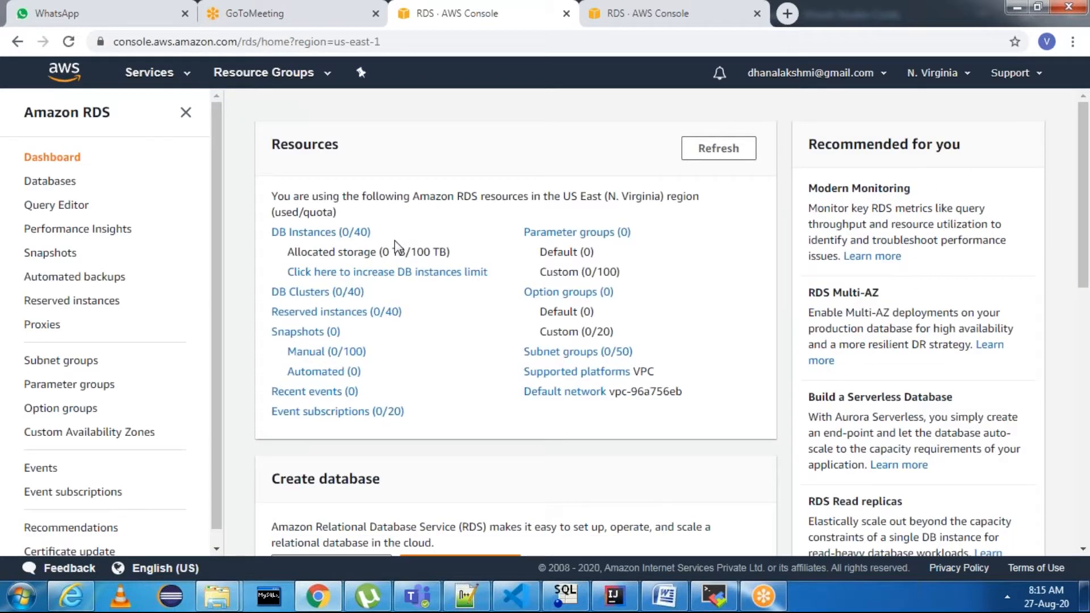
Start a new Standard Create database from DB instances and choose the Oracle engine
{"action": "left_click", "coordinate": [298, 239]}
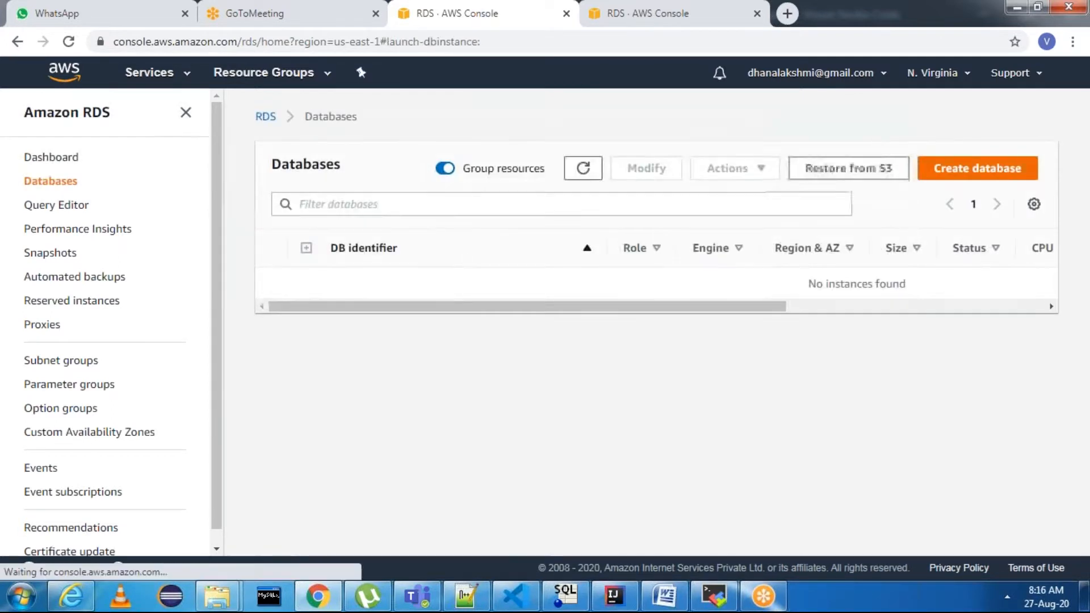
{"action": "left_click", "coordinate": [978, 168]}
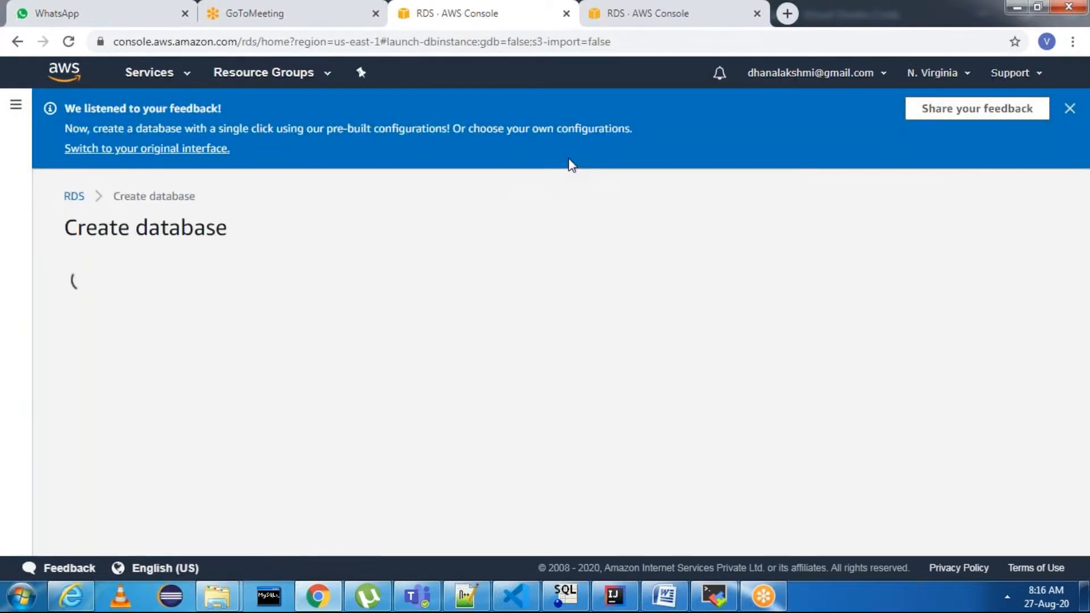
{"action": "scroll", "coordinate": [465, 269], "scroll_direction": "down", "scroll_amount": 3}
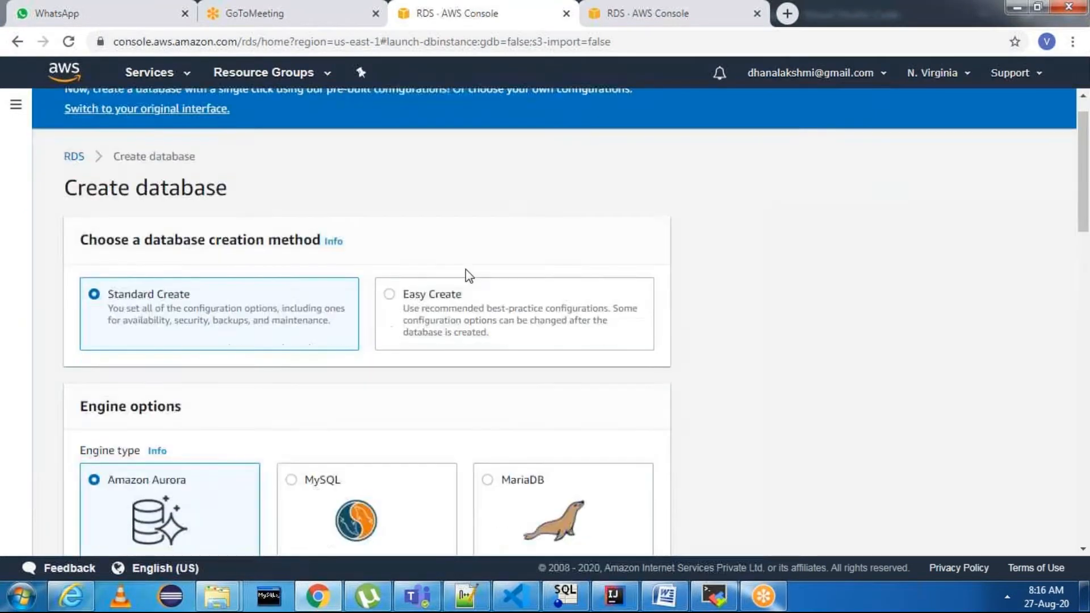
{"action": "scroll", "coordinate": [451, 284], "scroll_direction": "down", "scroll_amount": 4}
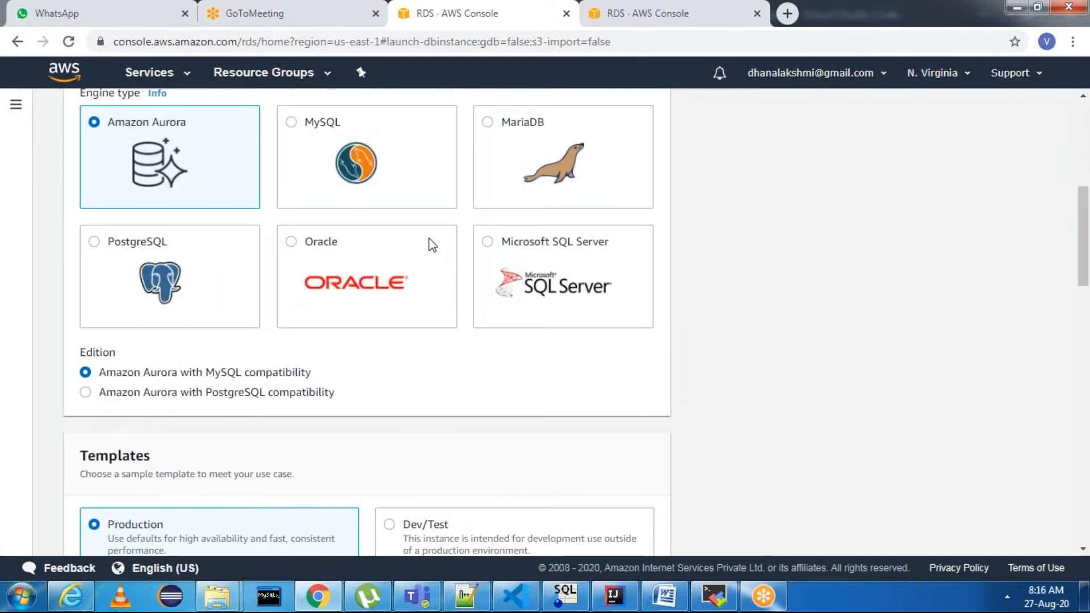
{"action": "scroll", "coordinate": [227, 196], "scroll_direction": "up", "scroll_amount": 1}
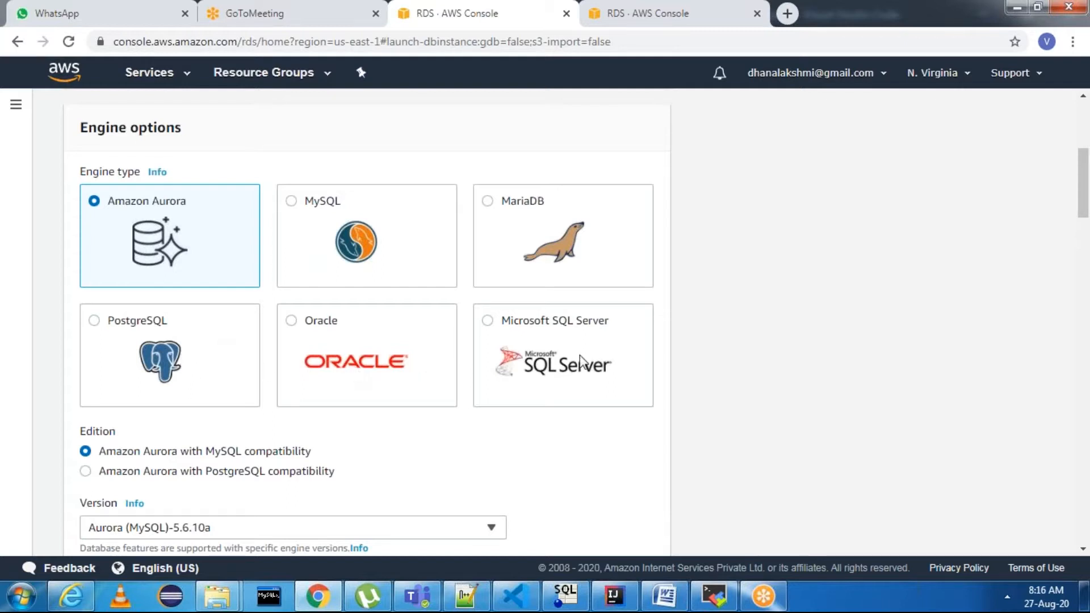
{"action": "left_click", "coordinate": [293, 323]}
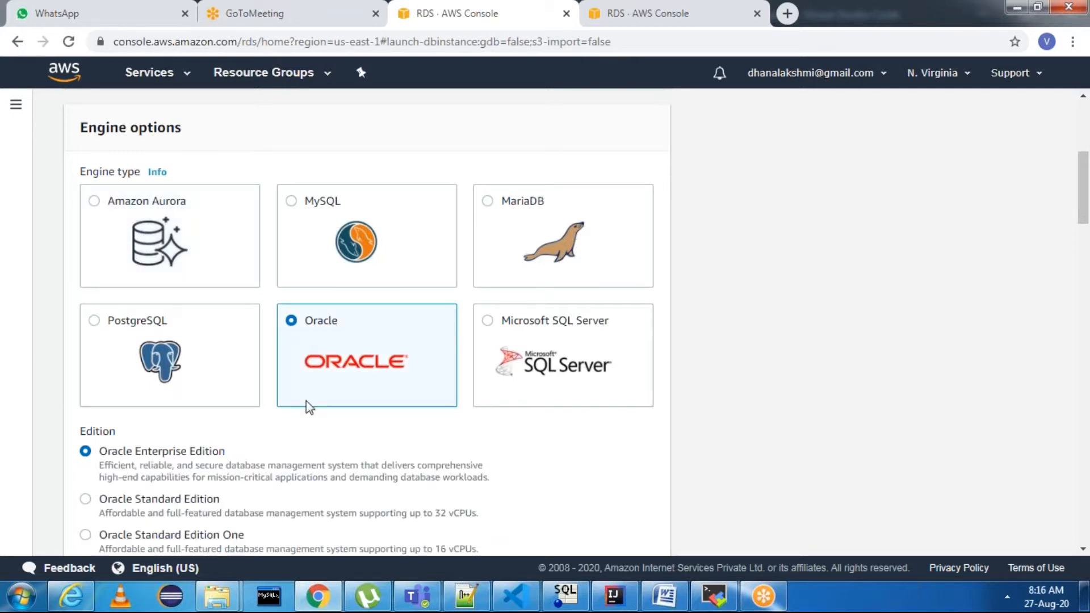
Keep Oracle Enterprise Edition 19.0.0.0 and pick the Dev/Test template
{"action": "scroll", "coordinate": [305, 401], "scroll_direction": "down", "scroll_amount": 3}
{"action": "scroll", "coordinate": [306, 401], "scroll_direction": "down", "scroll_amount": 1}
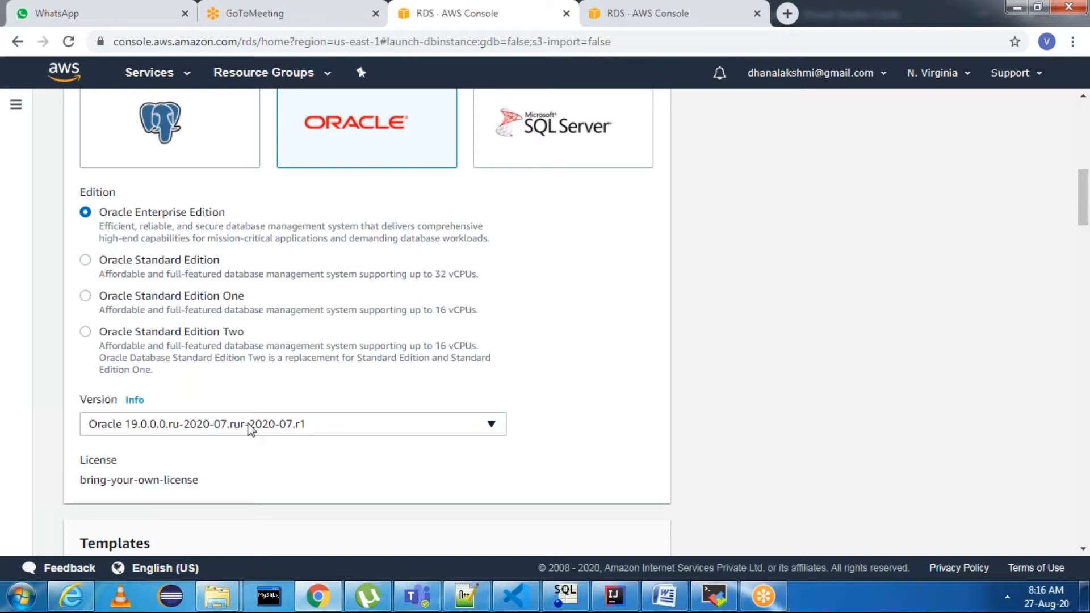
{"action": "scroll", "coordinate": [187, 403], "scroll_direction": "down", "scroll_amount": 1}
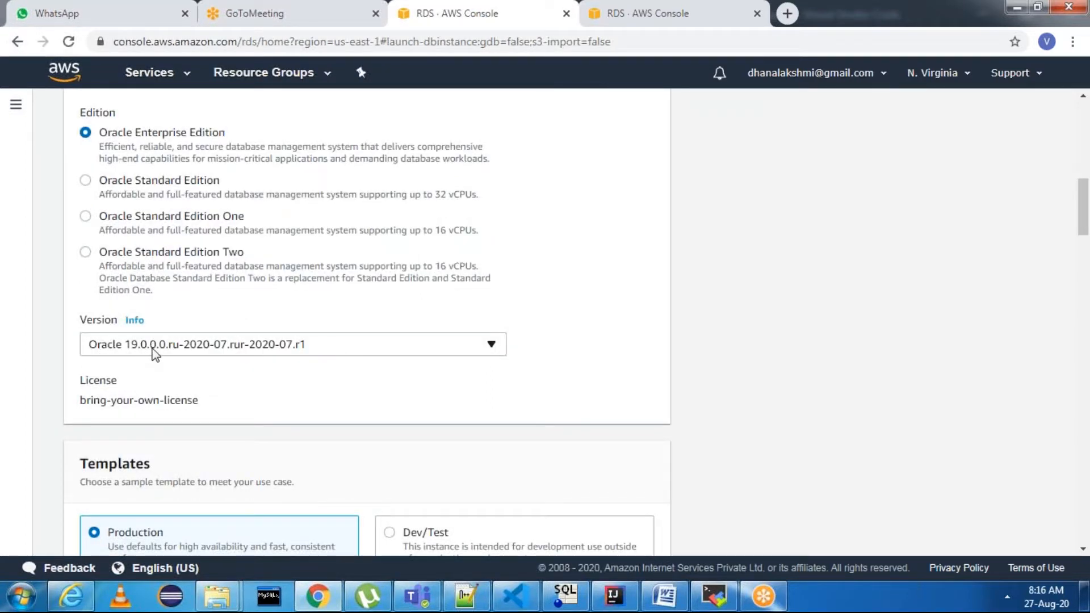
{"action": "scroll", "coordinate": [316, 421], "scroll_direction": "down", "scroll_amount": 2}
{"action": "scroll", "coordinate": [316, 421], "scroll_direction": "down", "scroll_amount": 2}
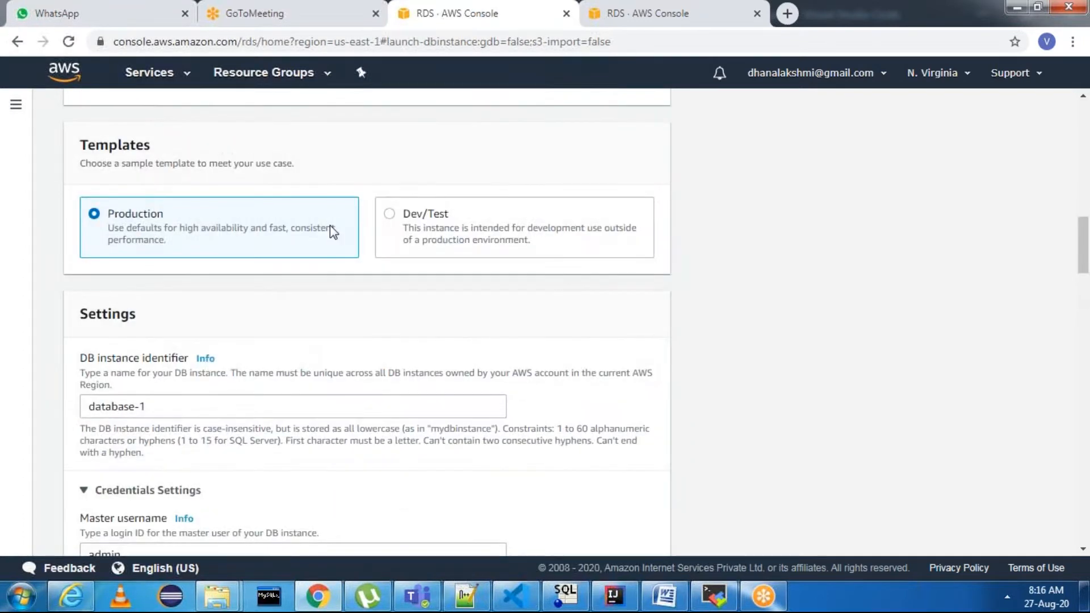
{"action": "left_click", "coordinate": [407, 227]}
Replace the DB instance identifier database-1 with oracle-db-app
{"action": "scroll", "coordinate": [307, 359], "scroll_direction": "down", "scroll_amount": 1}
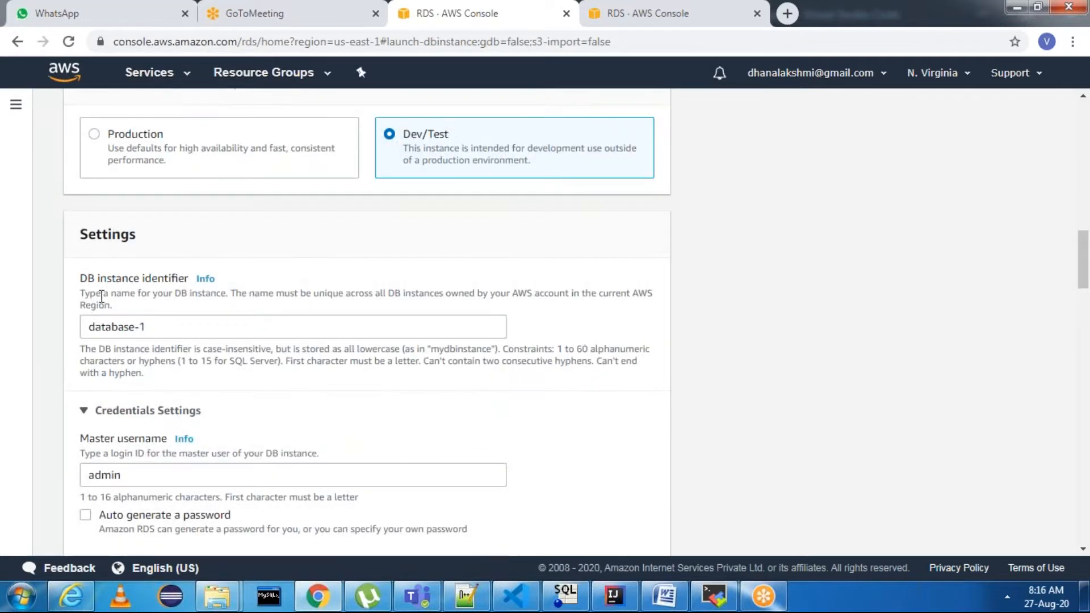
{"action": "triple_click", "coordinate": [119, 327]}
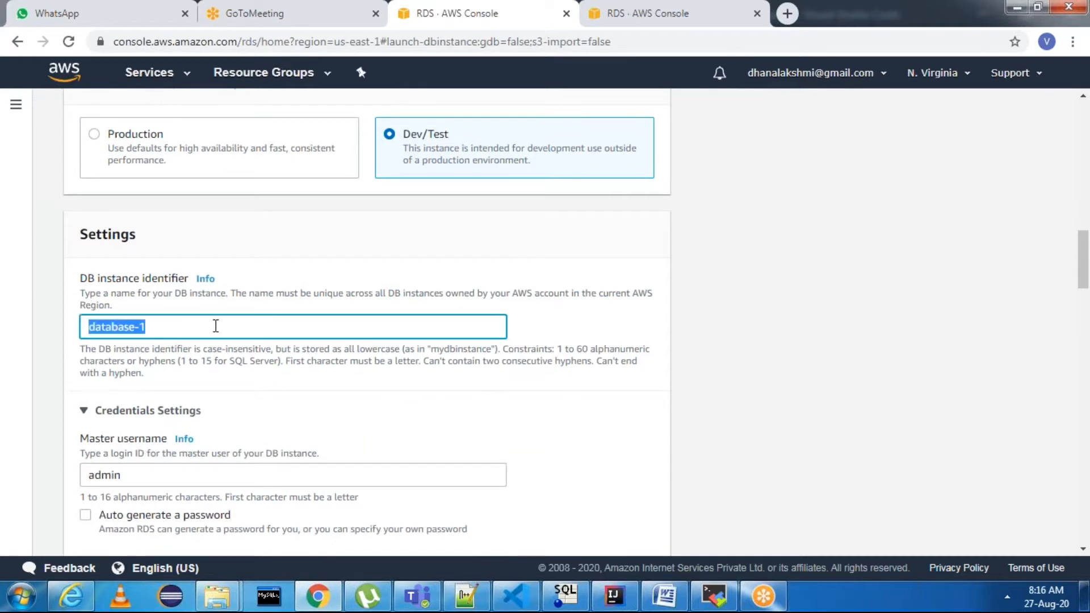
{"action": "left_click", "coordinate": [216, 325]}
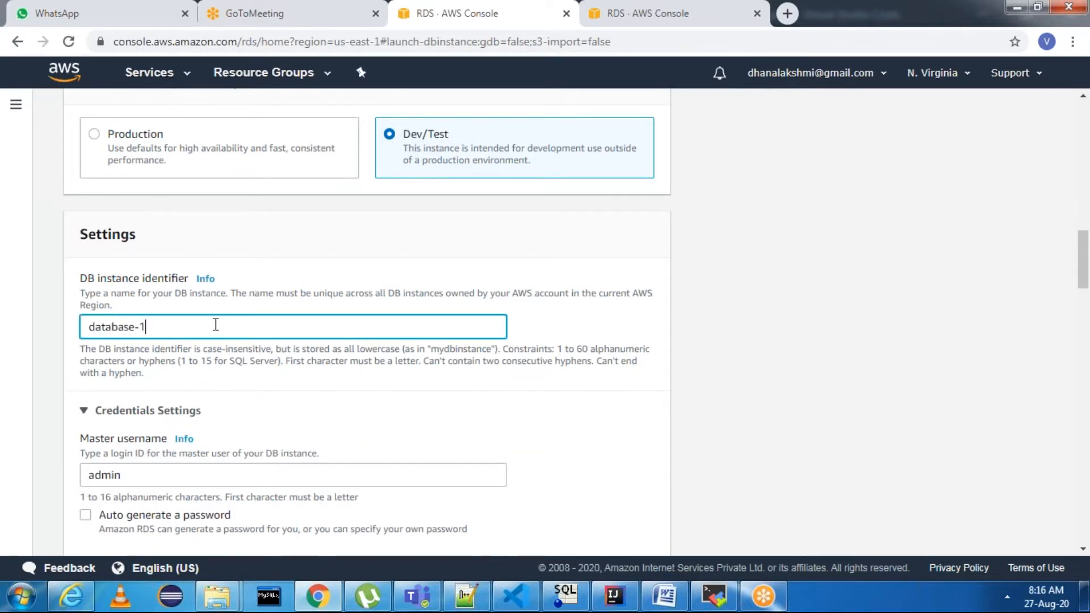
{"action": "triple_click", "coordinate": [215, 325]}
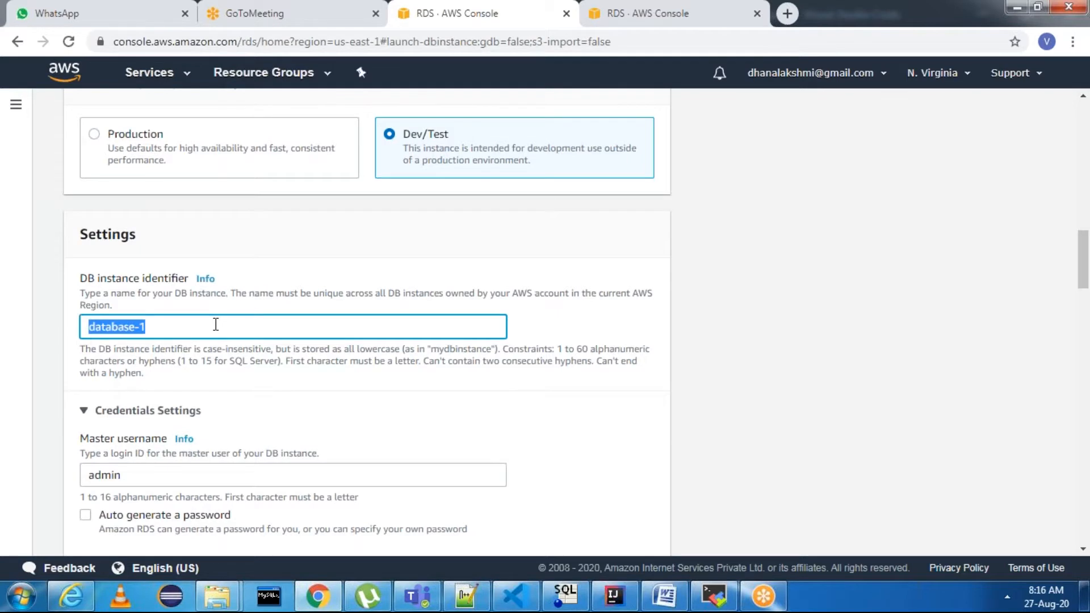
{"action": "type", "text": "oracl"}
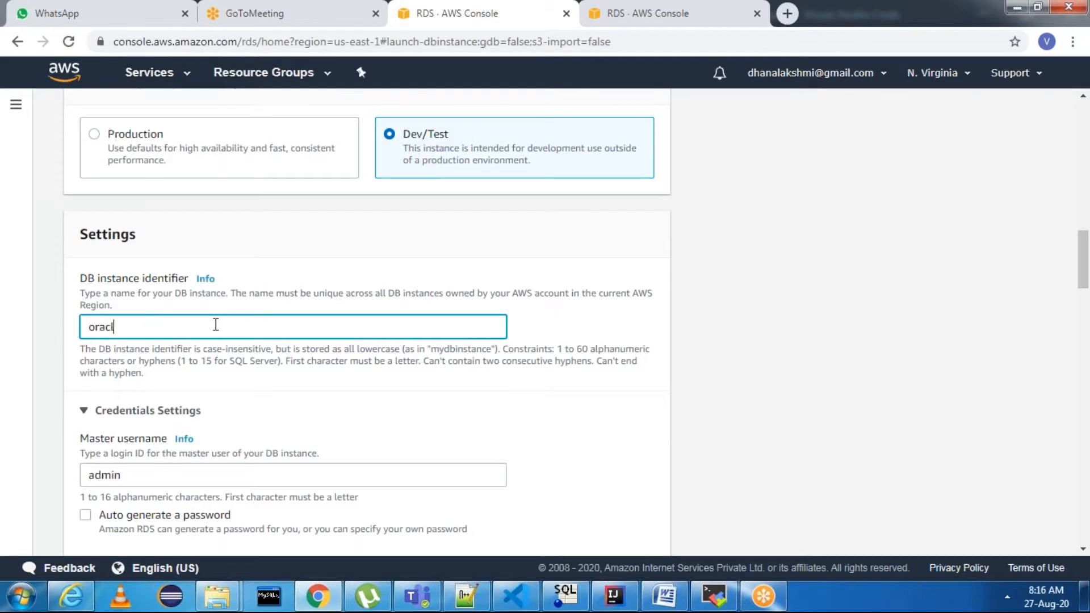
{"action": "type", "text": "e-db-app"}
{"action": "left_click", "coordinate": [238, 397]}
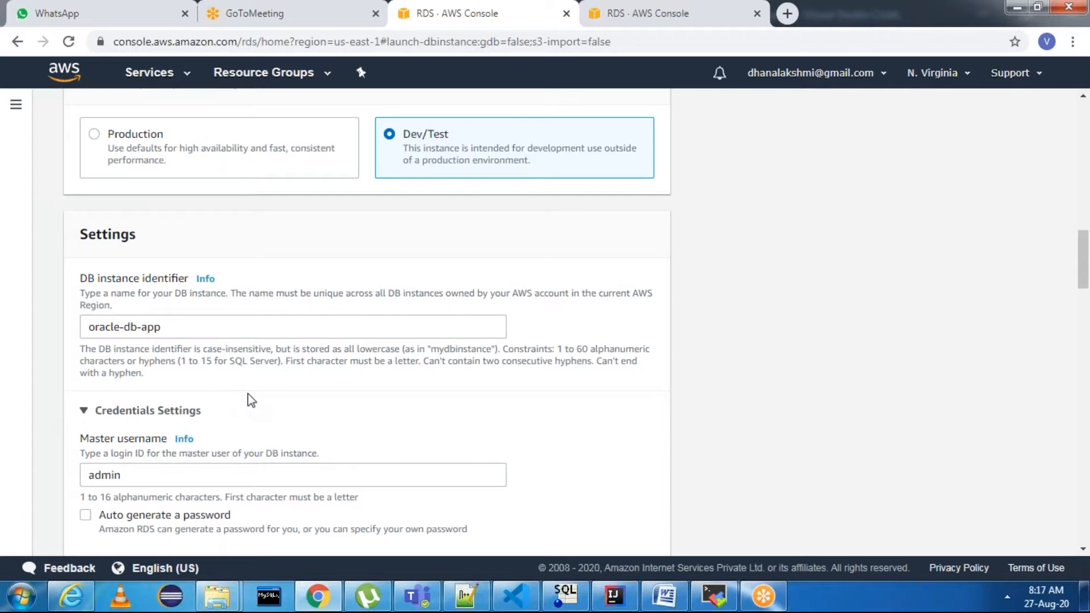
Scroll to the credential fields and switch to Notepad++
{"action": "scroll", "coordinate": [314, 396], "scroll_direction": "down", "scroll_amount": 1}
{"action": "scroll", "coordinate": [315, 396], "scroll_direction": "down", "scroll_amount": 3}
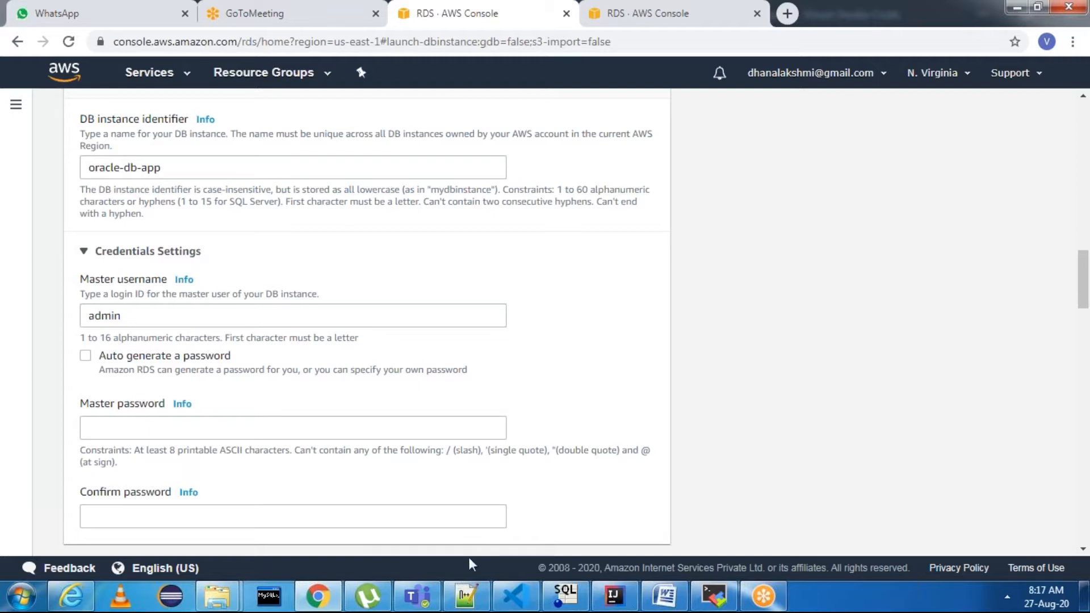
{"action": "left_click", "coordinate": [466, 596]}
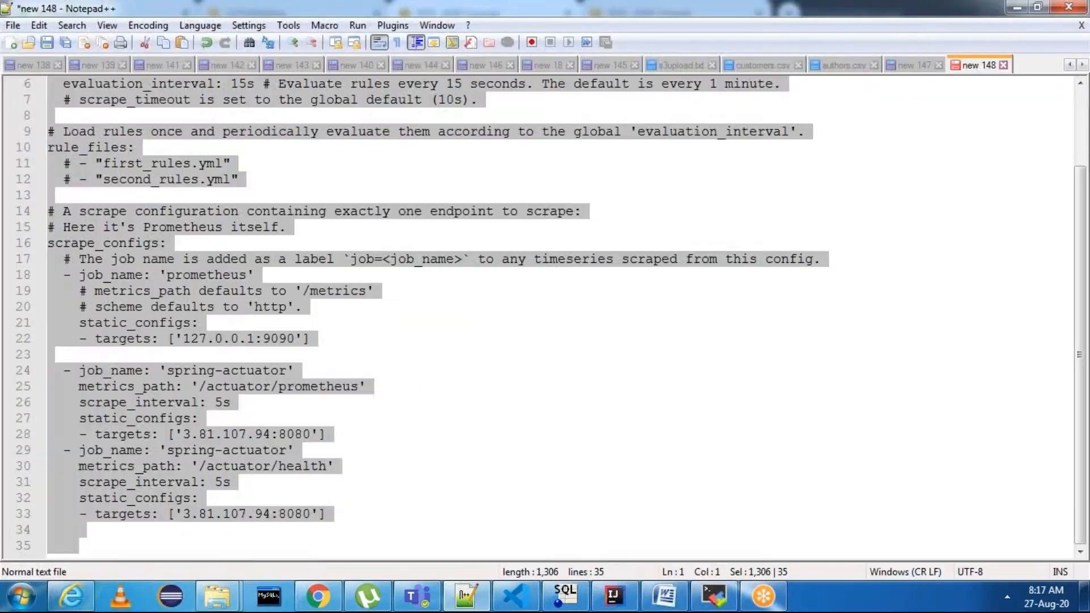
Type the master password in a new Notepad++ tab and copy it
{"action": "left_click", "coordinate": [423, 383]}
{"action": "key", "text": "ctrl+n"}
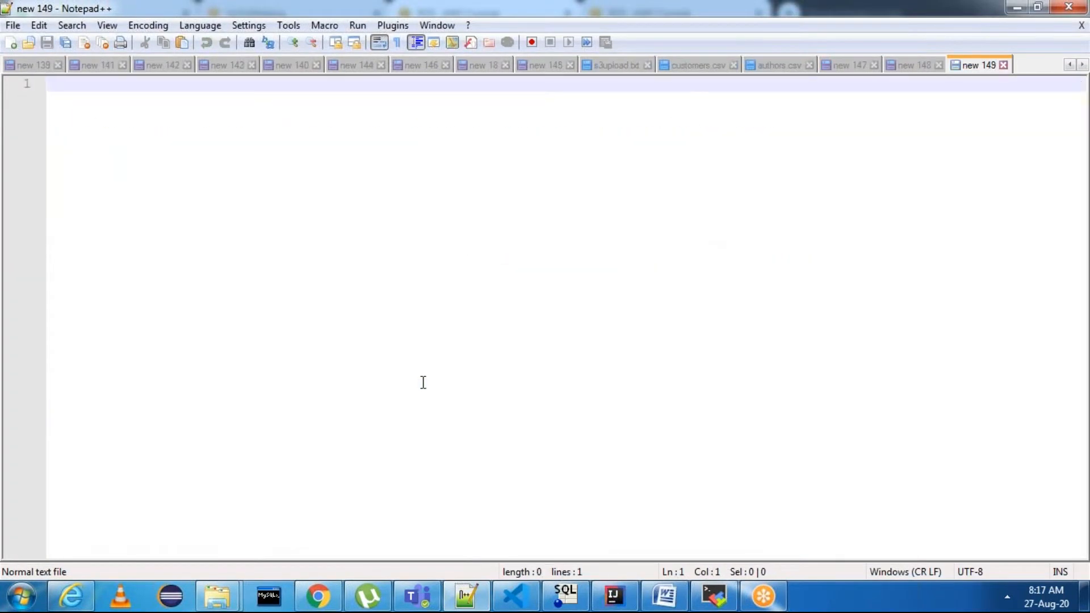
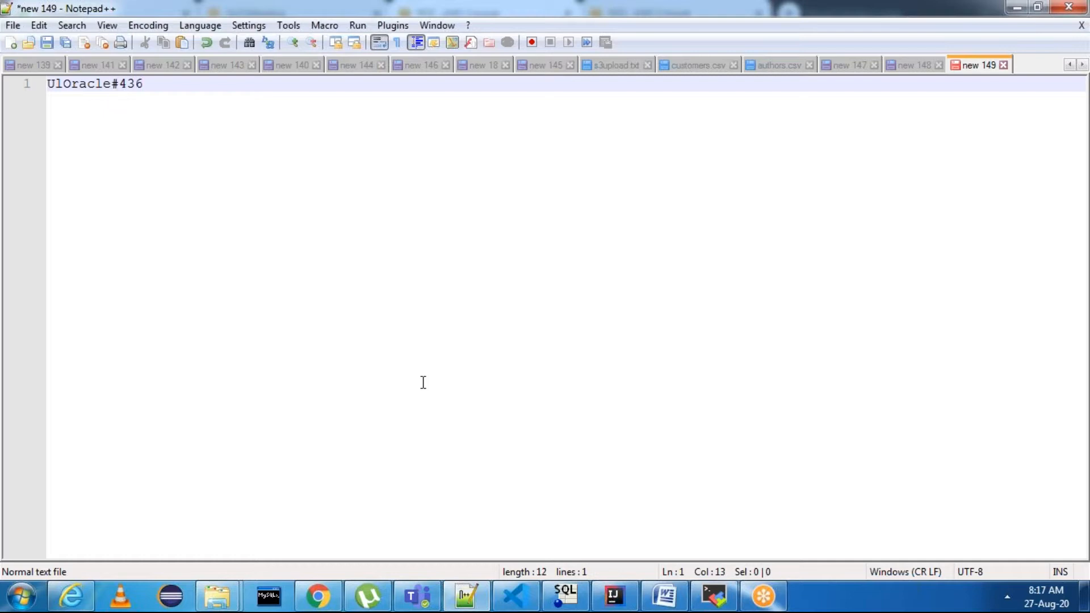
{"action": "key", "text": "ctrl+a"}
{"action": "right_click", "coordinate": [119, 89]}
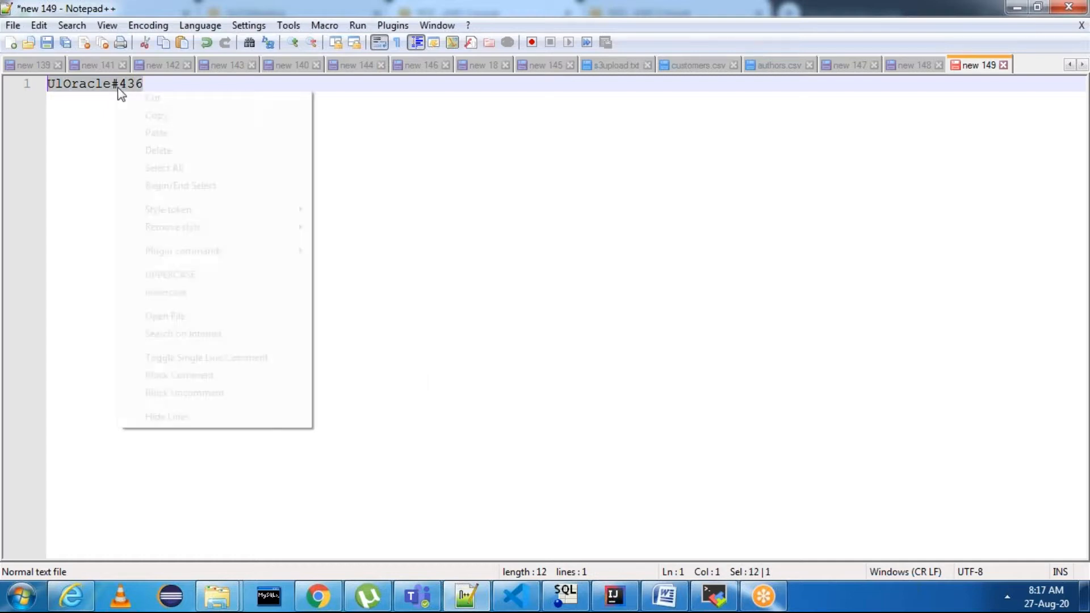
{"action": "left_click", "coordinate": [160, 115]}
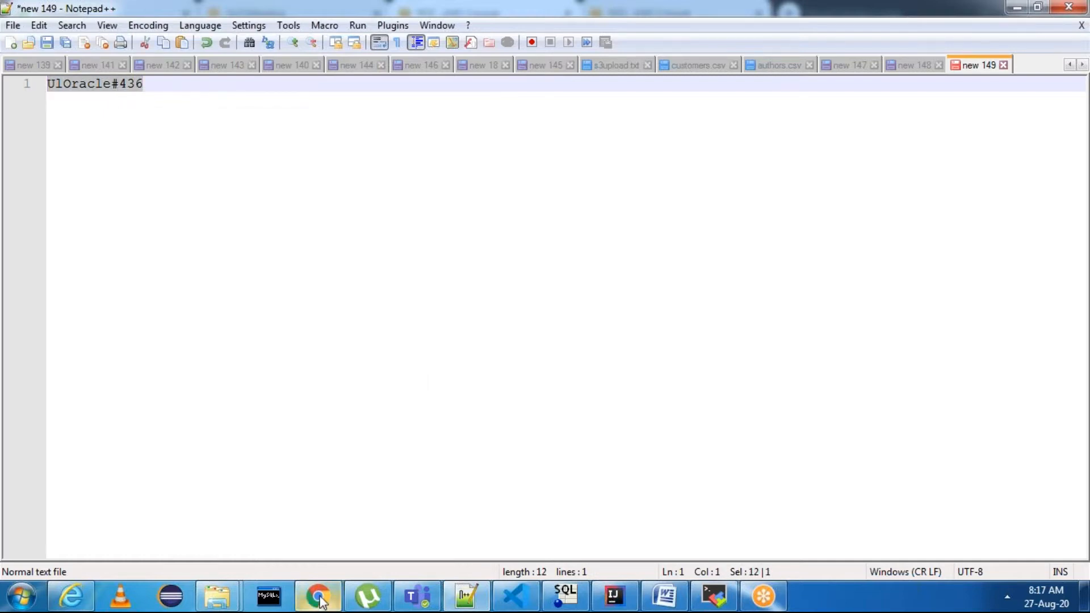
Paste the copied password into the RDS Master password field in Chrome
{"action": "left_click", "coordinate": [320, 597]}
{"action": "left_click", "coordinate": [179, 424]}
{"action": "key", "text": "ctrl+v"}
Paste the master password into the Confirm password field
{"action": "scroll", "coordinate": [176, 431], "scroll_direction": "down", "scroll_amount": 1}
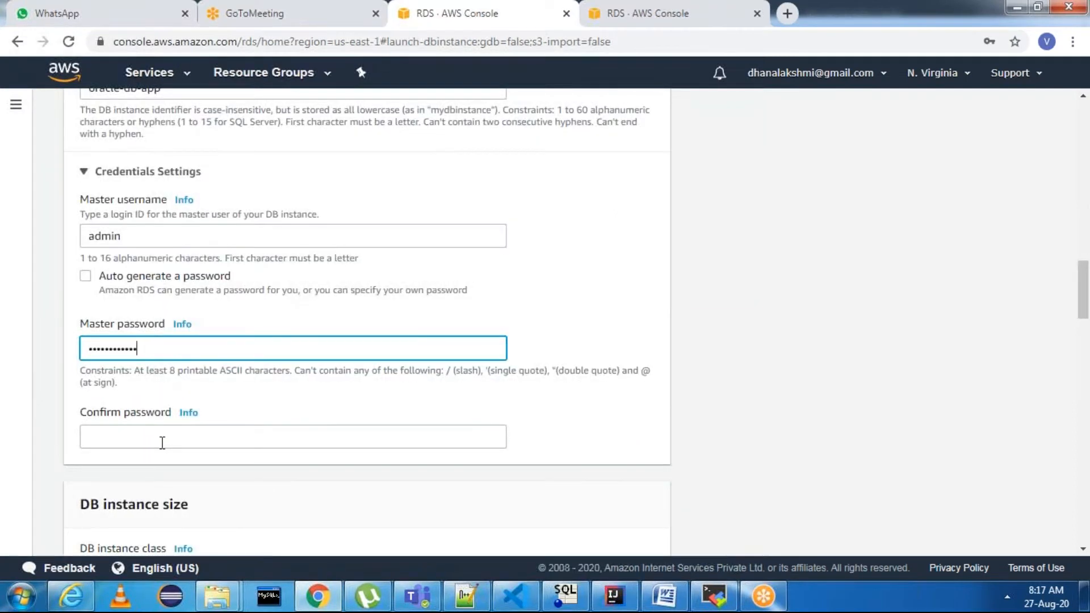
{"action": "left_click", "coordinate": [163, 443]}
{"action": "key", "text": "ctrl+v"}
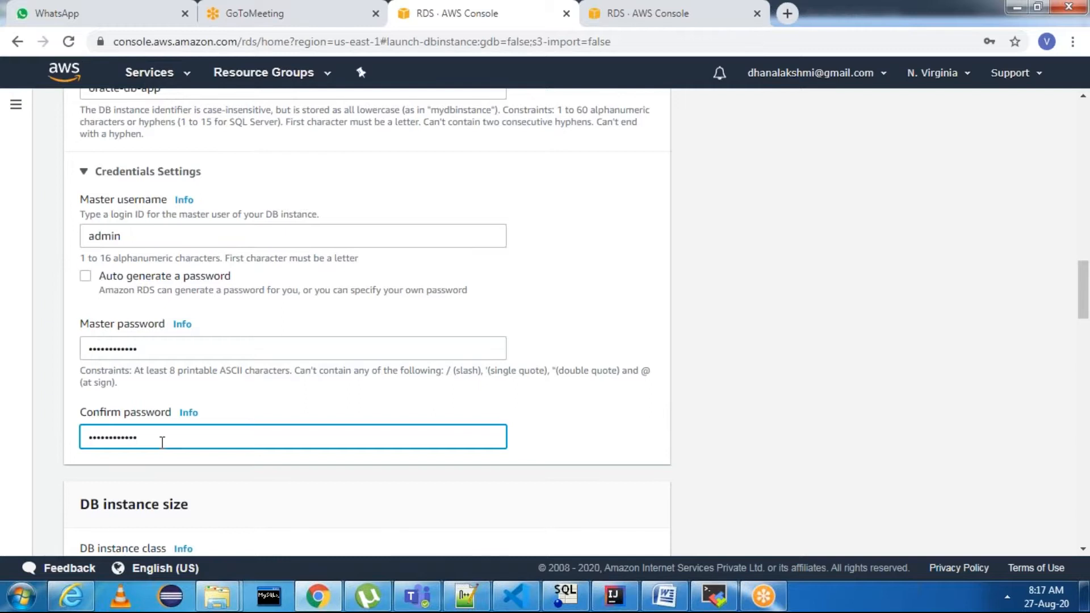
Keep db.m5.xlarge with 20 GiB General Purpose SSD storage and continue to Connectivity
{"action": "scroll", "coordinate": [162, 443], "scroll_direction": "down", "scroll_amount": 2}
{"action": "scroll", "coordinate": [160, 336], "scroll_direction": "down", "scroll_amount": 2}
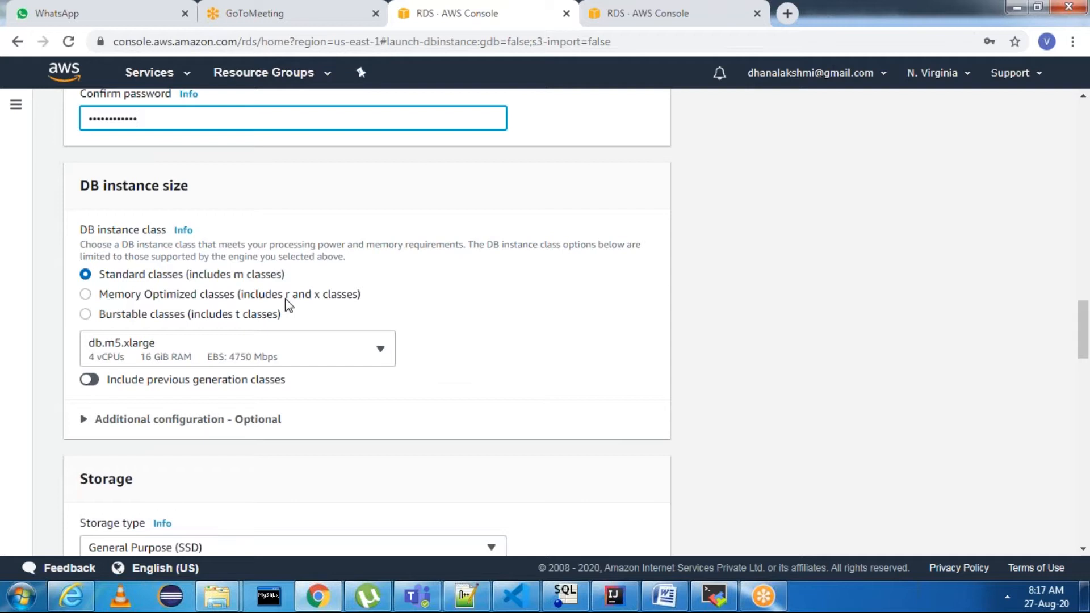
{"action": "scroll", "coordinate": [288, 305], "scroll_direction": "down", "scroll_amount": 2}
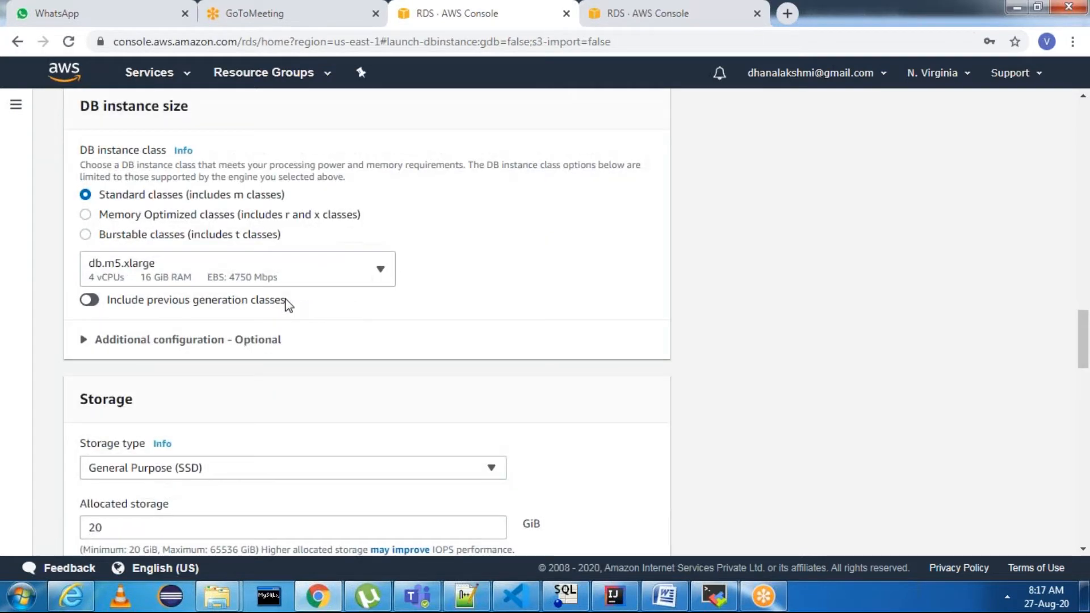
{"action": "scroll", "coordinate": [80, 289], "scroll_direction": "down", "scroll_amount": 2}
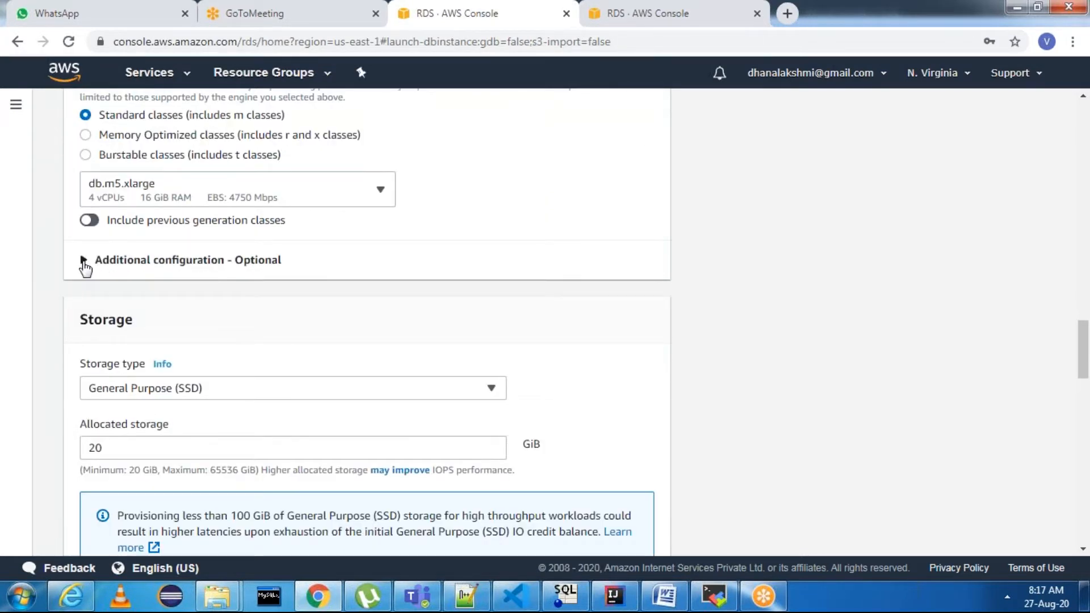
{"action": "left_click", "coordinate": [84, 261]}
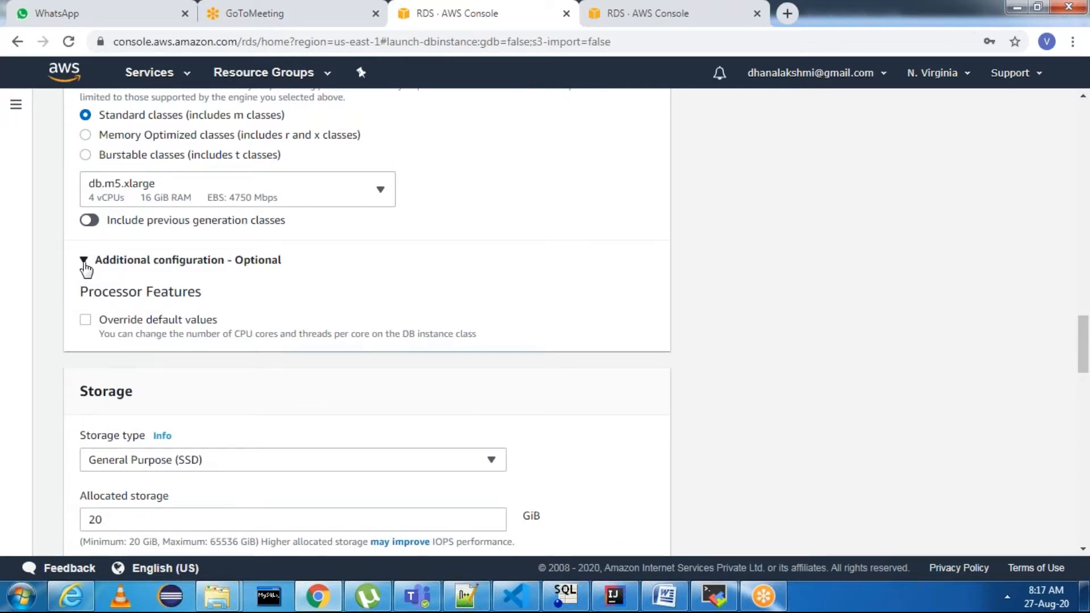
{"action": "left_click", "coordinate": [84, 263]}
{"action": "scroll", "coordinate": [169, 332], "scroll_direction": "down", "scroll_amount": 4}
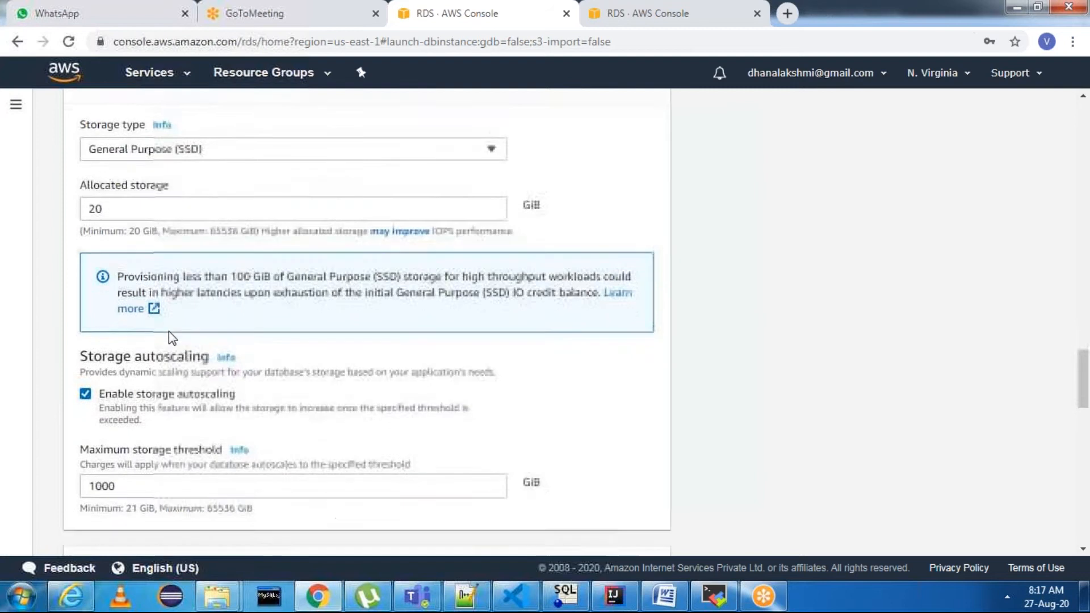
{"action": "scroll", "coordinate": [168, 332], "scroll_direction": "down", "scroll_amount": 8}
{"action": "scroll", "coordinate": [98, 392], "scroll_direction": "down", "scroll_amount": 3}
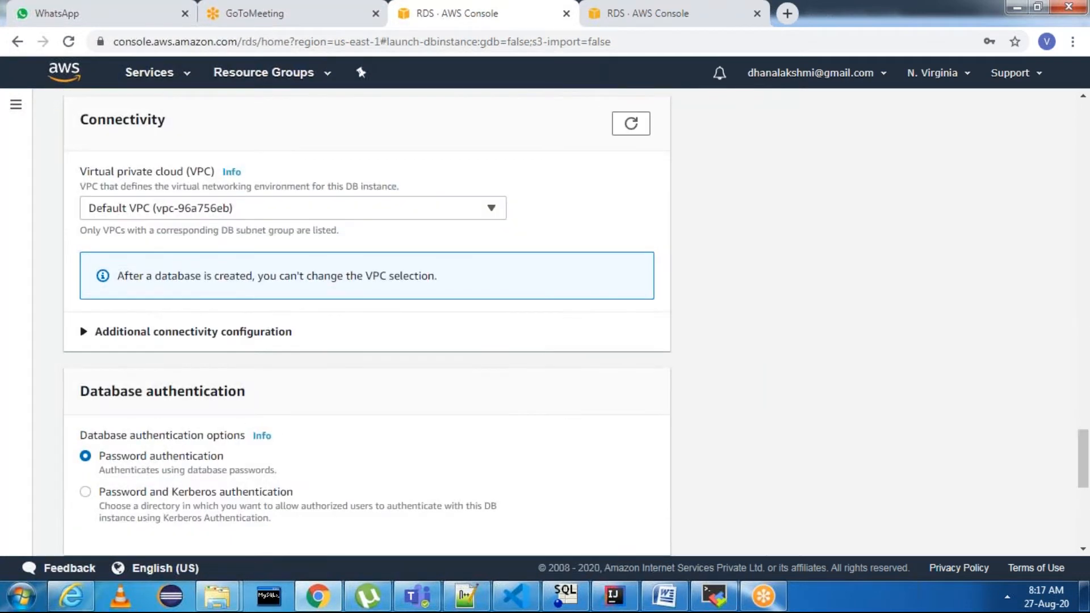
Set Public access to Yes under Additional connectivity configuration
{"action": "left_click", "coordinate": [85, 332]}
{"action": "scroll", "coordinate": [100, 323], "scroll_direction": "down", "scroll_amount": 3}
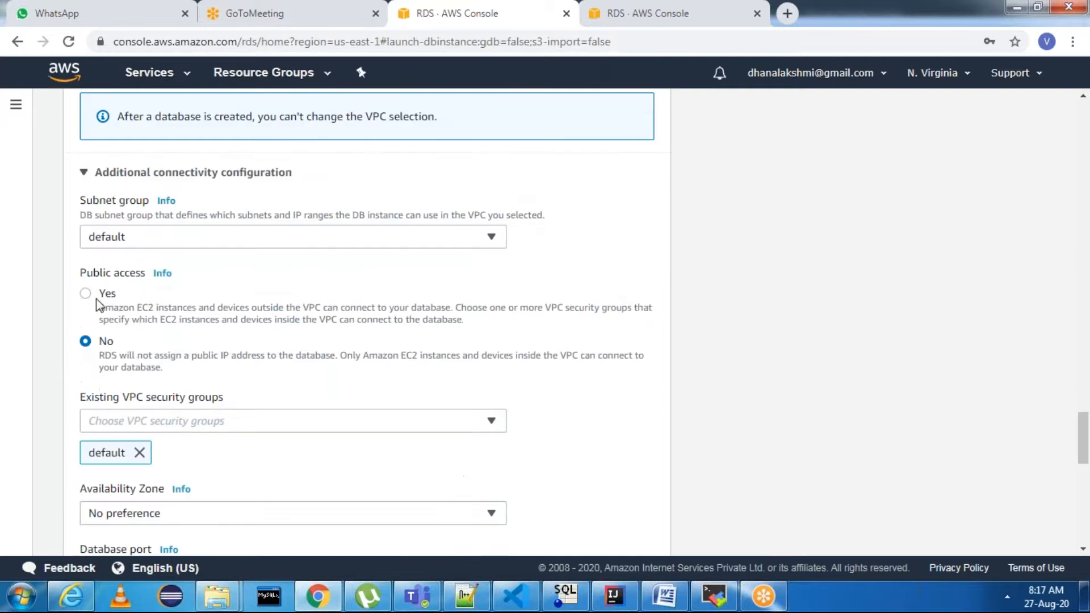
{"action": "left_click", "coordinate": [86, 294]}
{"action": "left_click", "coordinate": [86, 343]}
{"action": "left_click_drag", "start_coordinate": [105, 359], "coordinate": [477, 366]}
{"action": "left_click", "coordinate": [319, 360]}
{"action": "left_click", "coordinate": [561, 364]}
{"action": "left_click", "coordinate": [106, 301]}
Keep port 1521 and password authentication, then review the form down to the 251.96 USD estimate
{"action": "scroll", "coordinate": [106, 300], "scroll_direction": "down", "scroll_amount": 3}
{"action": "scroll", "coordinate": [108, 337], "scroll_direction": "down", "scroll_amount": 3}
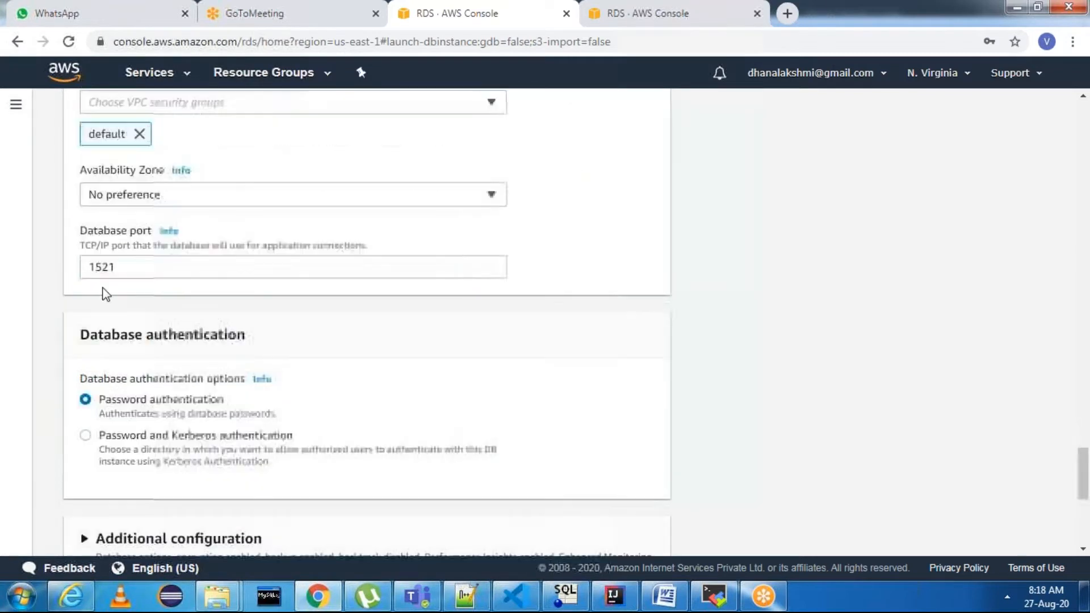
{"action": "scroll", "coordinate": [141, 384], "scroll_direction": "down", "scroll_amount": 3}
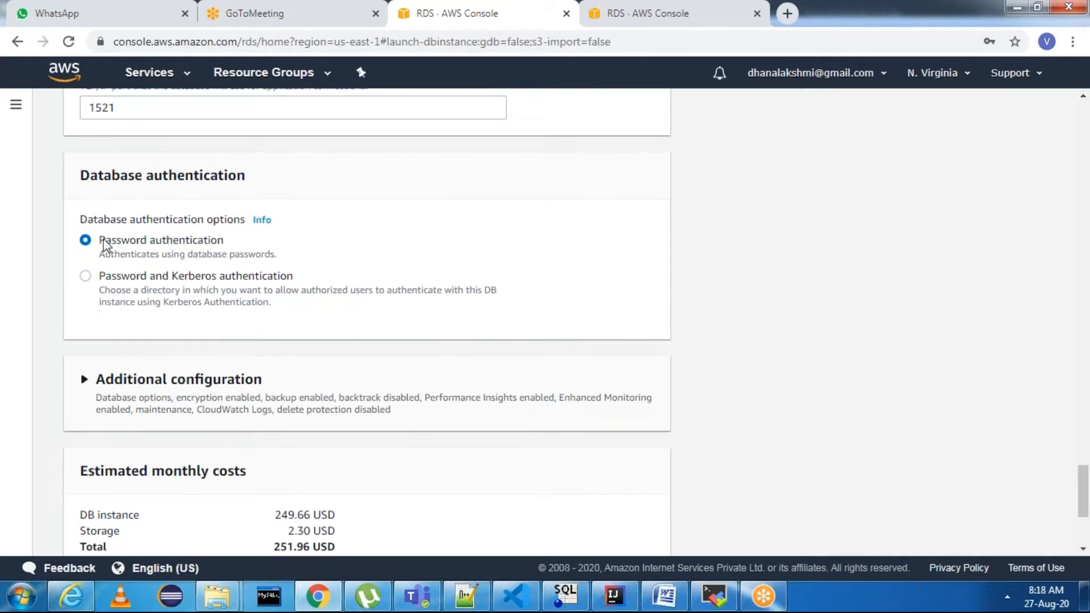
{"action": "left_click_drag", "start_coordinate": [186, 242], "coordinate": [381, 218]}
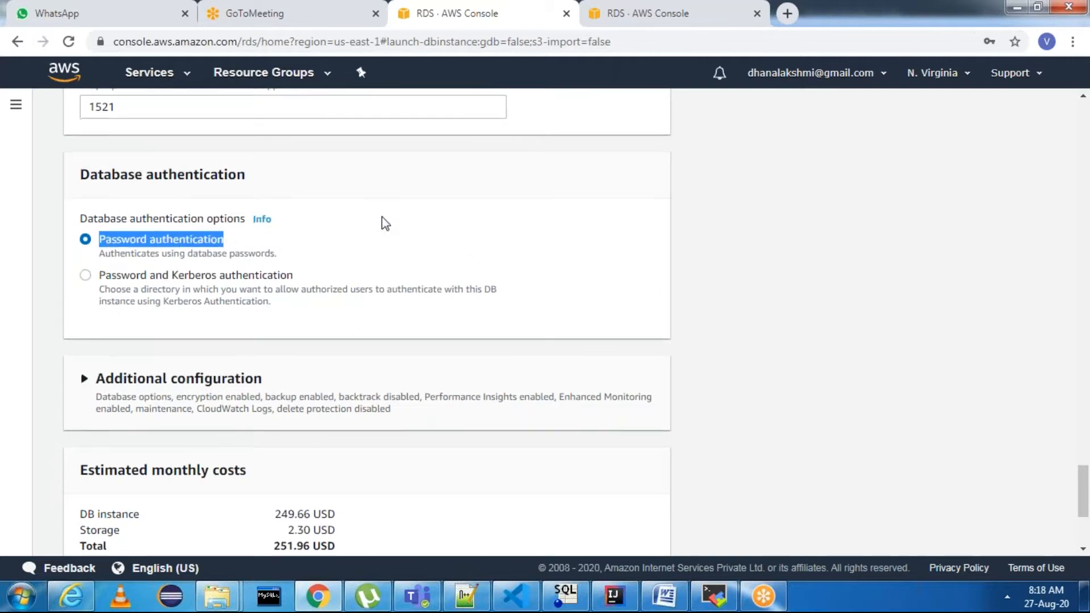
{"action": "scroll", "coordinate": [381, 217], "scroll_direction": "down", "scroll_amount": 4}
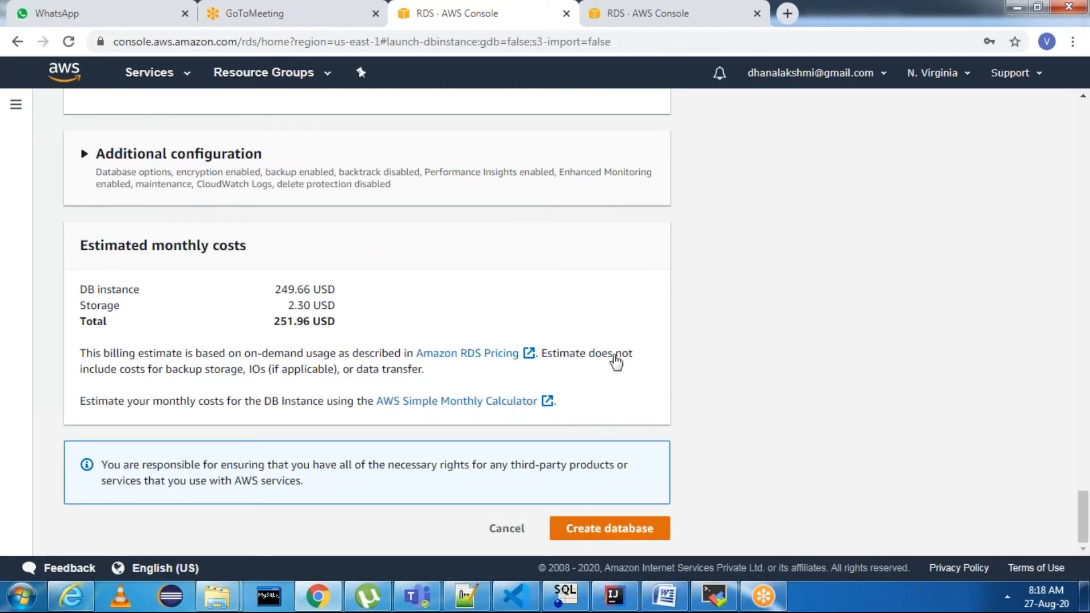
Submit the form to create the oracle-db-app Oracle instance
{"action": "left_click", "coordinate": [612, 529]}
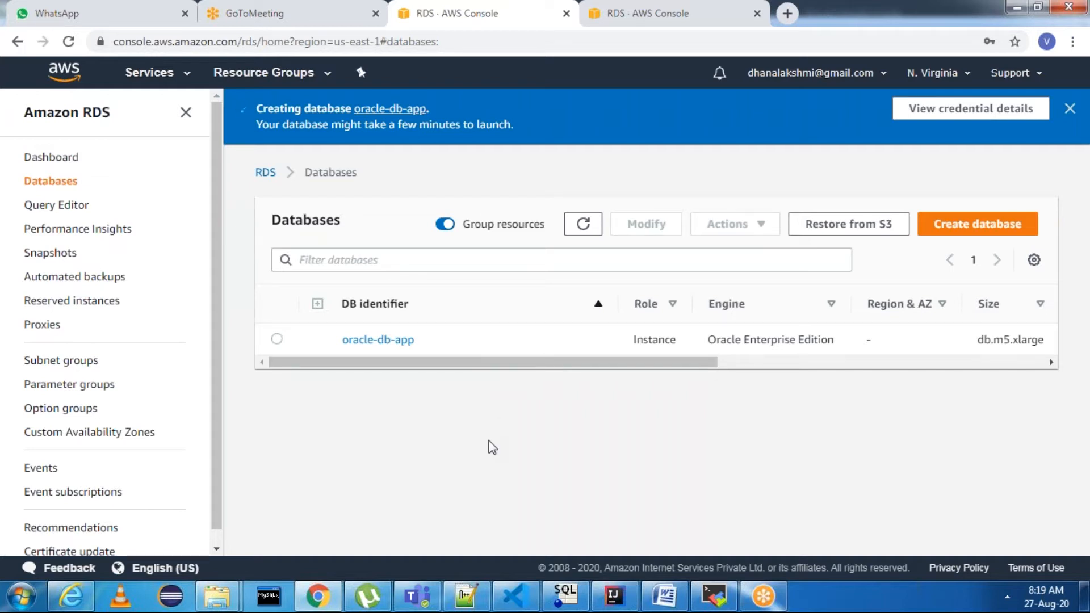
Open a new incognito Chrome window
{"action": "key", "text": "ctrl+shift+n"}
Search 'sql workbench downloads' and open the SQL Workbench/J Downloads page in a new tab
{"action": "type", "text": "sql work"}
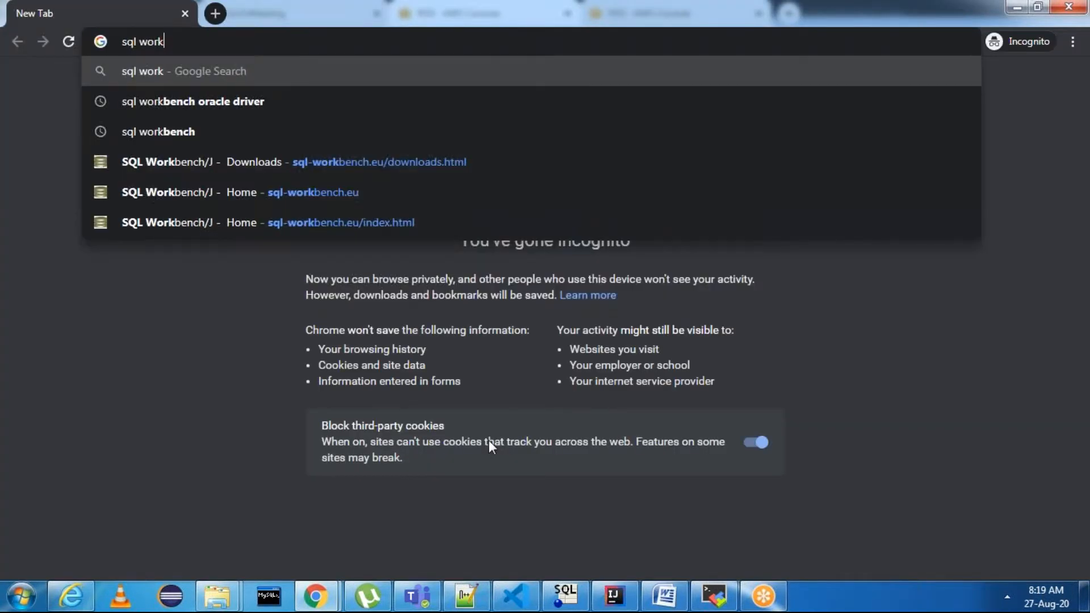
{"action": "type", "text": "beanc"}
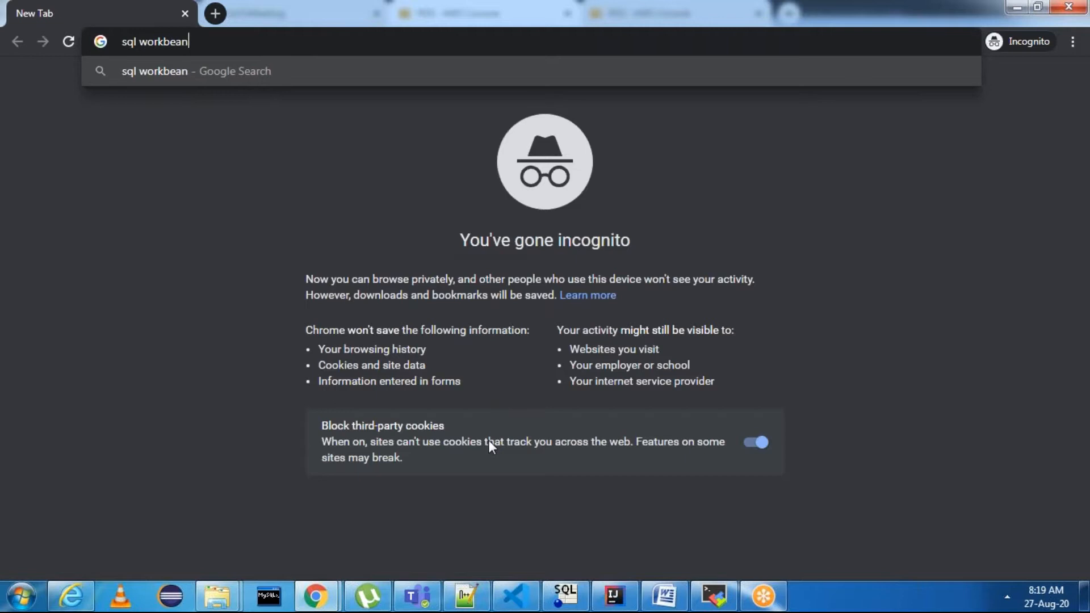
{"action": "key", "text": "BackSpace"}
{"action": "key", "text": "BackSpace"}
{"action": "key", "text": "BackSpace"}
{"action": "type", "text": "nch downlo"}
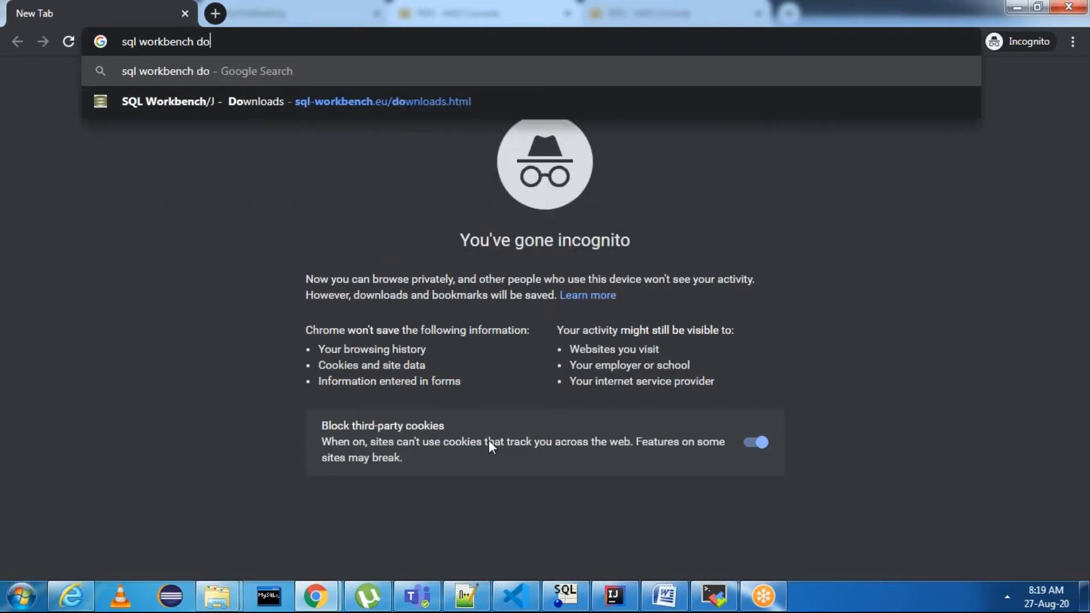
{"action": "type", "text": "ds"}
{"action": "key", "text": "Return"}
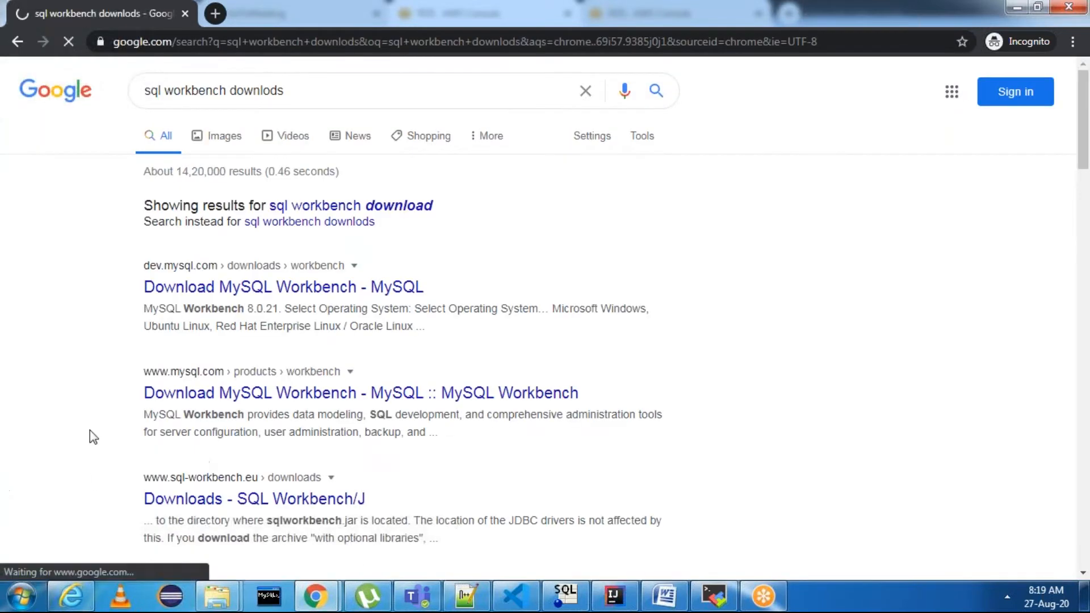
{"action": "scroll", "coordinate": [96, 476], "scroll_direction": "down", "scroll_amount": 3}
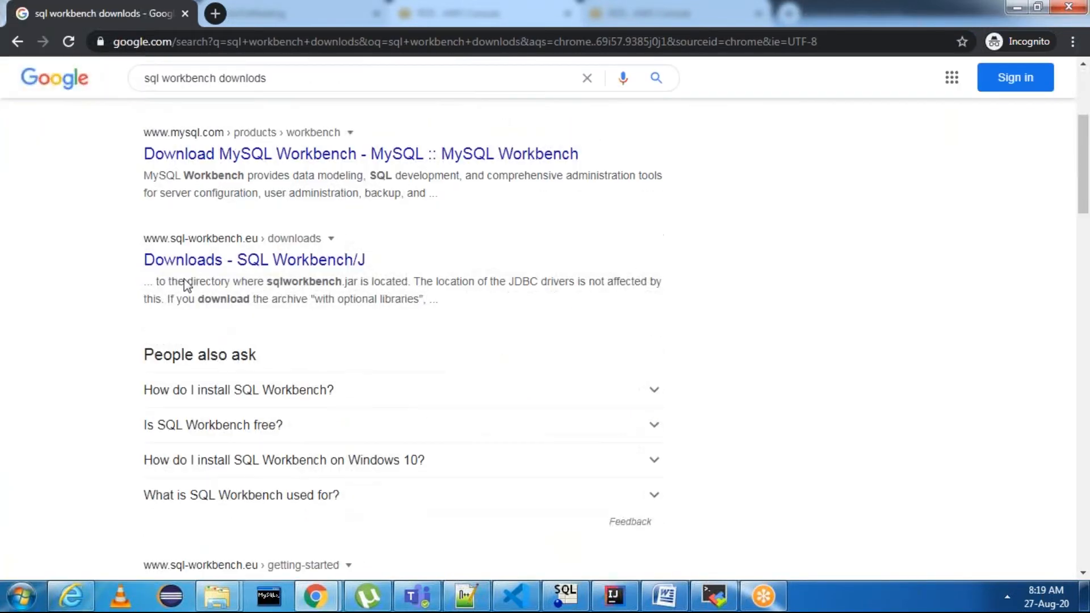
{"action": "right_click", "coordinate": [177, 264]}
{"action": "left_click", "coordinate": [195, 276]}
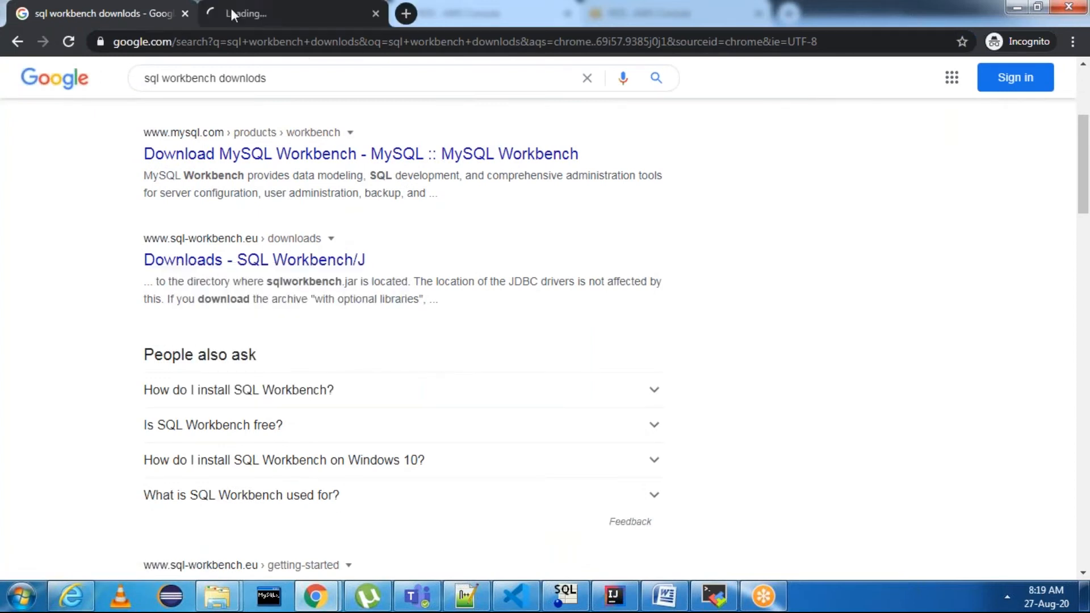
{"action": "left_click", "coordinate": [243, 11]}
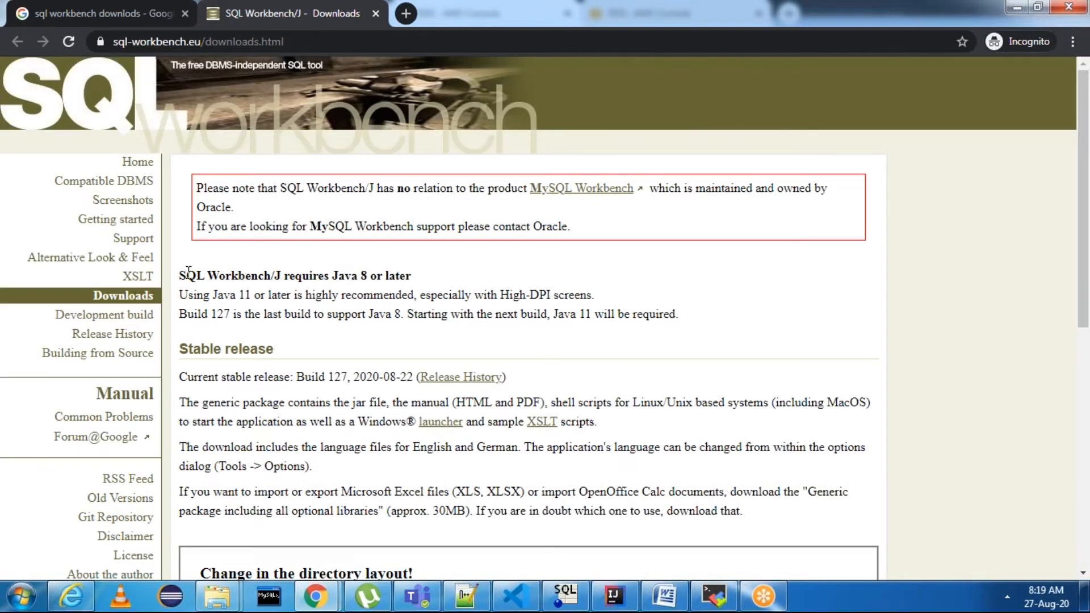
Review the Java 8 requirement, the Java 11 recommendation and the Build 127 notes
{"action": "left_click_drag", "start_coordinate": [180, 278], "coordinate": [419, 281]}
{"action": "left_click", "coordinate": [453, 276]}
{"action": "left_click_drag", "start_coordinate": [180, 294], "coordinate": [675, 302]}
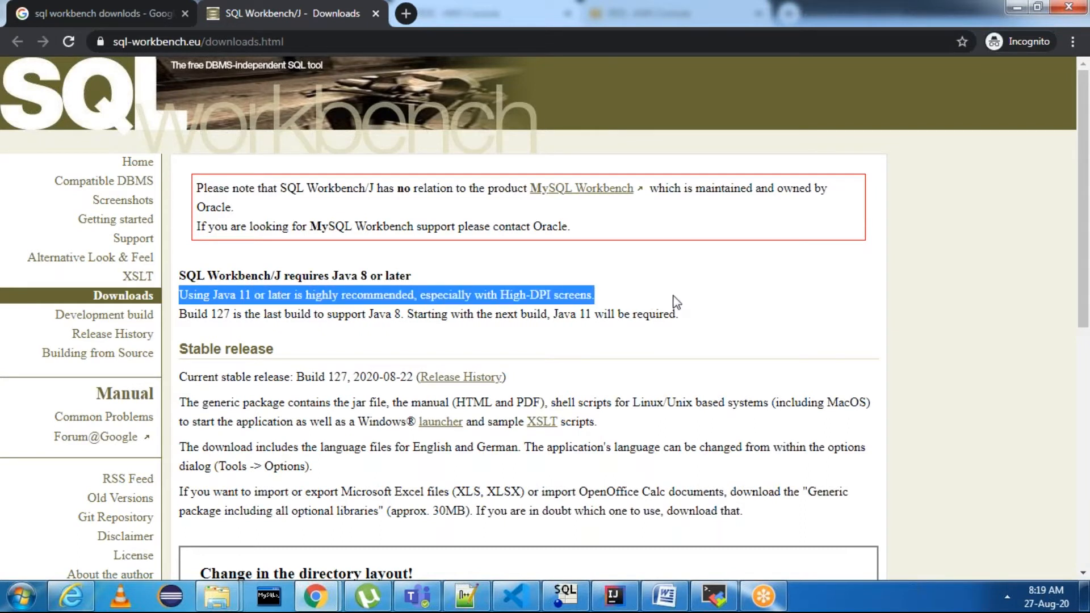
{"action": "left_click", "coordinate": [209, 314]}
{"action": "left_click_drag", "start_coordinate": [179, 315], "coordinate": [679, 315]}
{"action": "left_click", "coordinate": [710, 315]}
{"action": "left_click_drag", "start_coordinate": [333, 276], "coordinate": [397, 279]}
{"action": "left_click", "coordinate": [398, 279]}
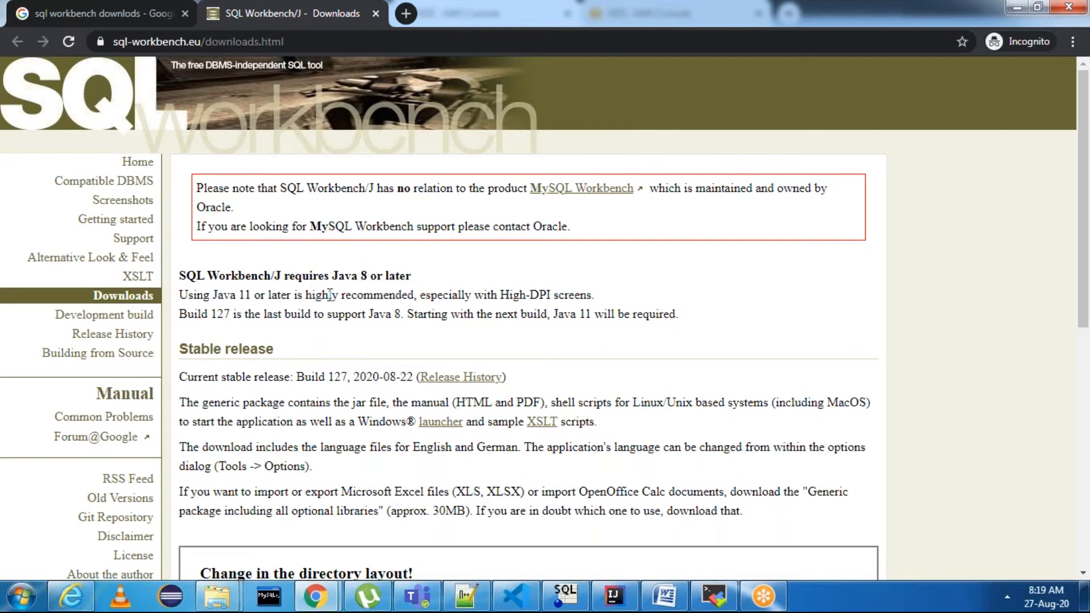
{"action": "left_click_drag", "start_coordinate": [180, 276], "coordinate": [676, 316]}
{"action": "left_click", "coordinate": [708, 314]}
{"action": "left_click_drag", "start_coordinate": [329, 277], "coordinate": [411, 277]}
{"action": "left_click", "coordinate": [466, 277]}
Download Workbench-Build127-with-optional-libs.zip, the package with all optional libraries
{"action": "left_click_drag", "start_coordinate": [179, 276], "coordinate": [623, 310]}
{"action": "left_click", "coordinate": [666, 298]}
{"action": "scroll", "coordinate": [666, 298], "scroll_direction": "down", "scroll_amount": 8}
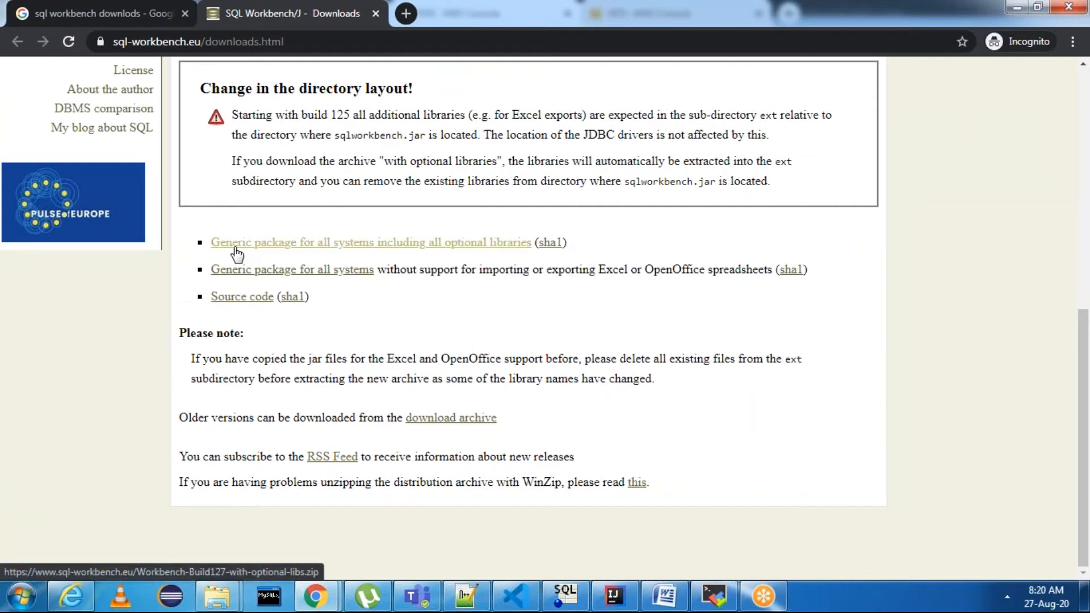
{"action": "left_click", "coordinate": [350, 248]}
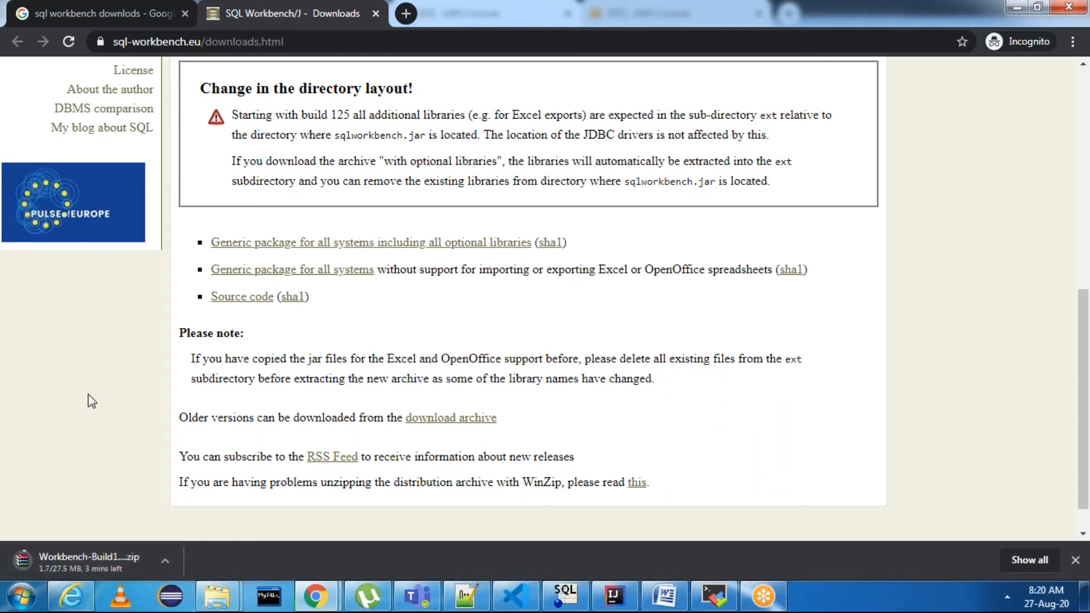
Search 'sql workbench oracle driver' and open the '6. JDBC Drivers' manual page in a new tab
{"action": "left_click", "coordinate": [125, 14]}
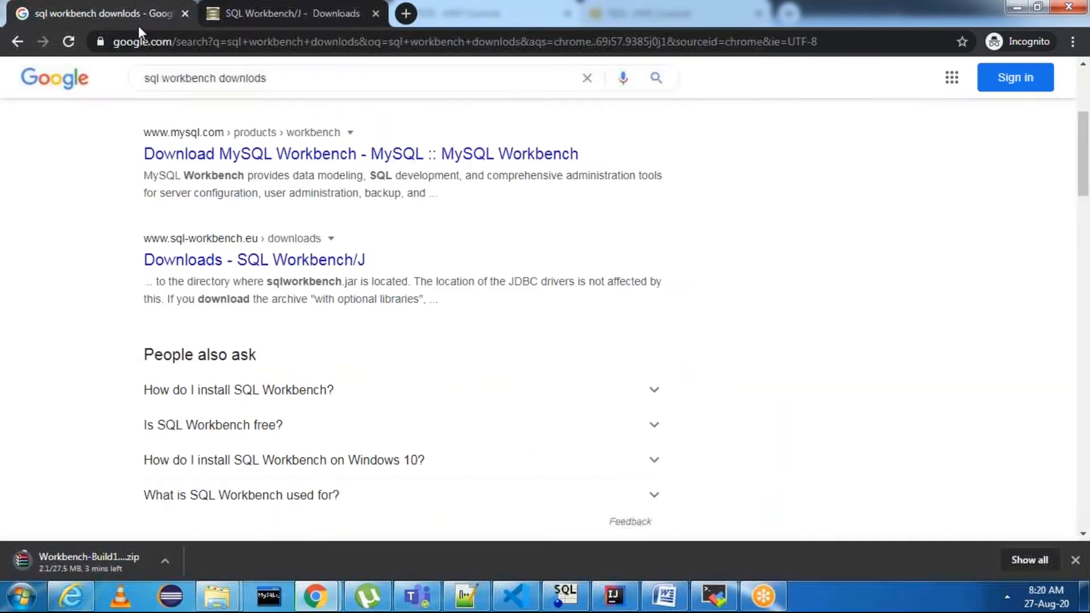
{"action": "double_click", "coordinate": [287, 77]}
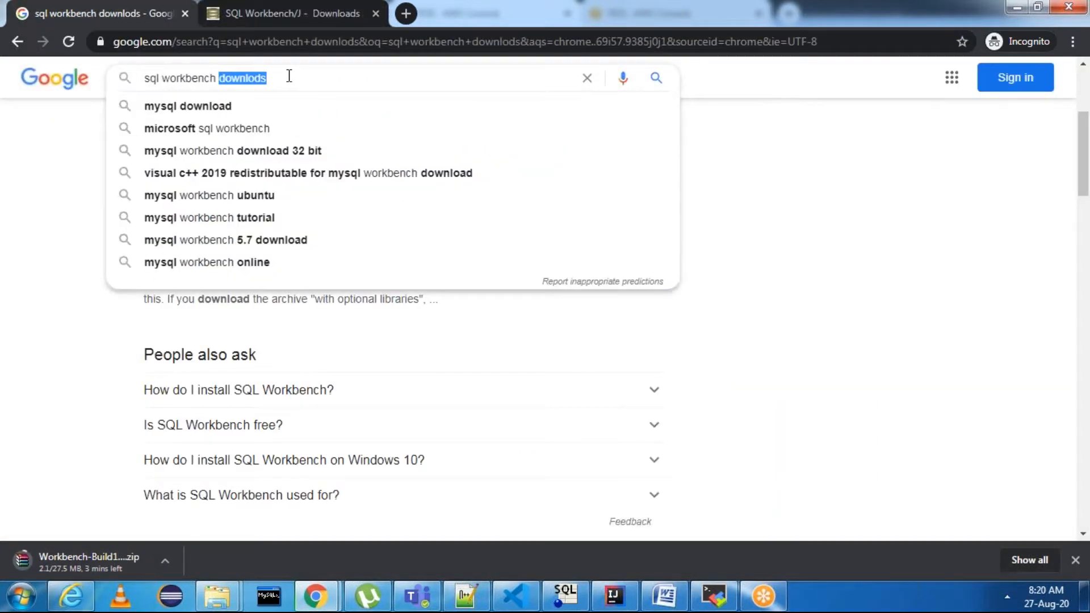
{"action": "type", "text": "oracle driver"}
{"action": "key", "text": "Return"}
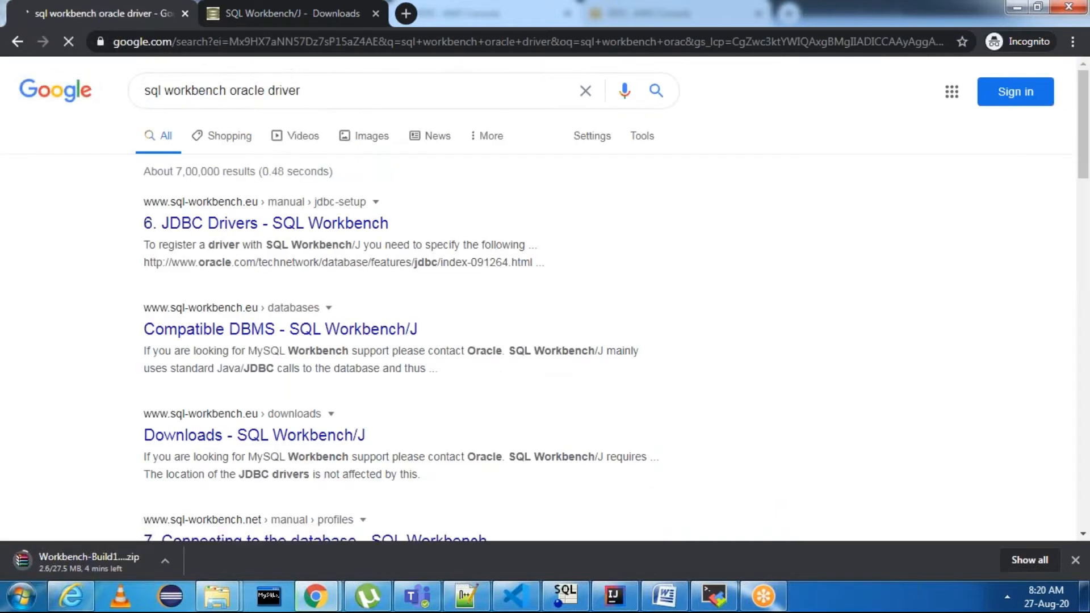
{"action": "right_click", "coordinate": [245, 233]}
{"action": "left_click", "coordinate": [280, 242]}
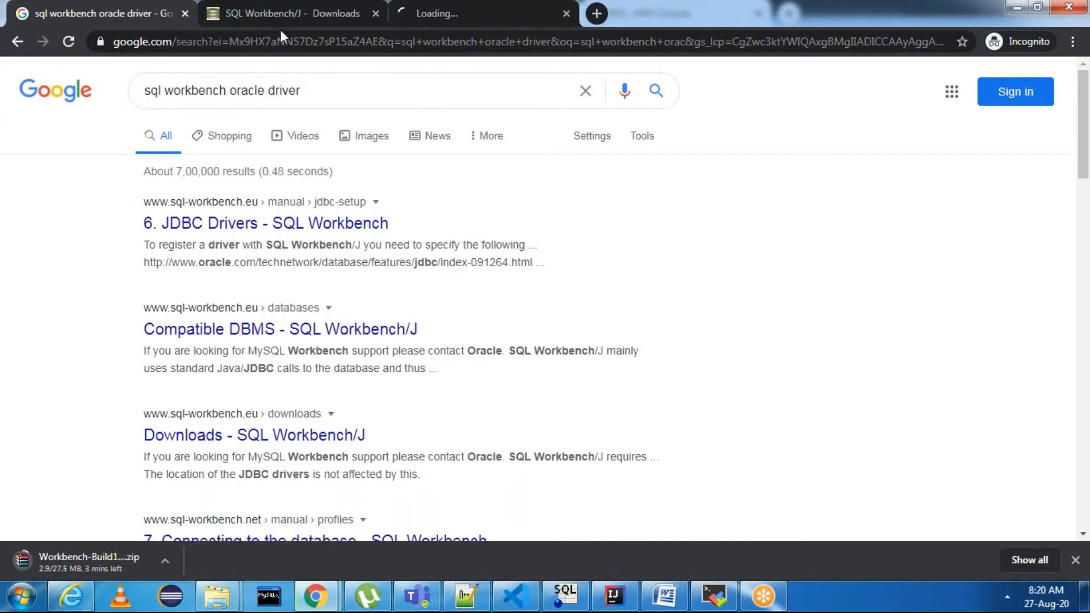
{"action": "left_click", "coordinate": [445, 23]}
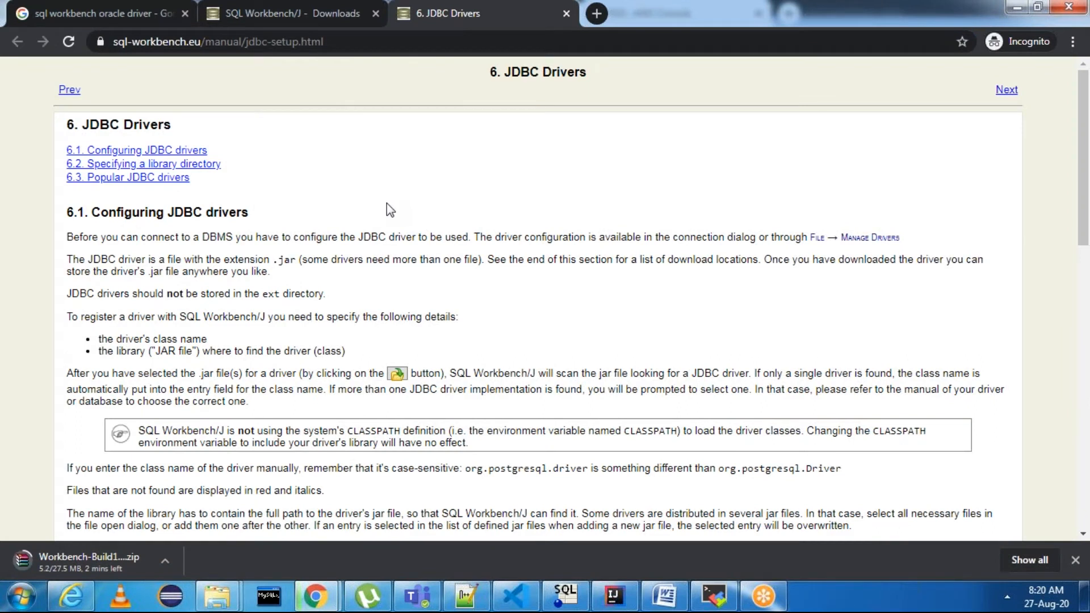
Find Oracle's driver class oracle.jdbc.OracleDriver and library ojdbc8.jar, then follow Oracle's download link
{"action": "scroll", "coordinate": [390, 210], "scroll_direction": "down", "scroll_amount": 12}
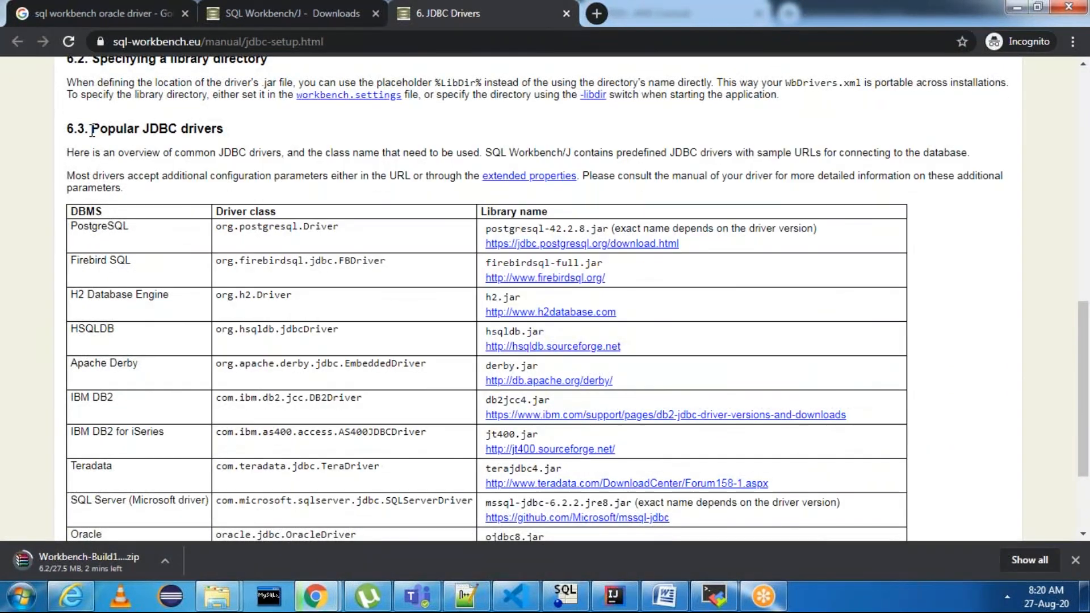
{"action": "left_click_drag", "start_coordinate": [91, 130], "coordinate": [293, 138]}
{"action": "scroll", "coordinate": [308, 129], "scroll_direction": "down", "scroll_amount": 3}
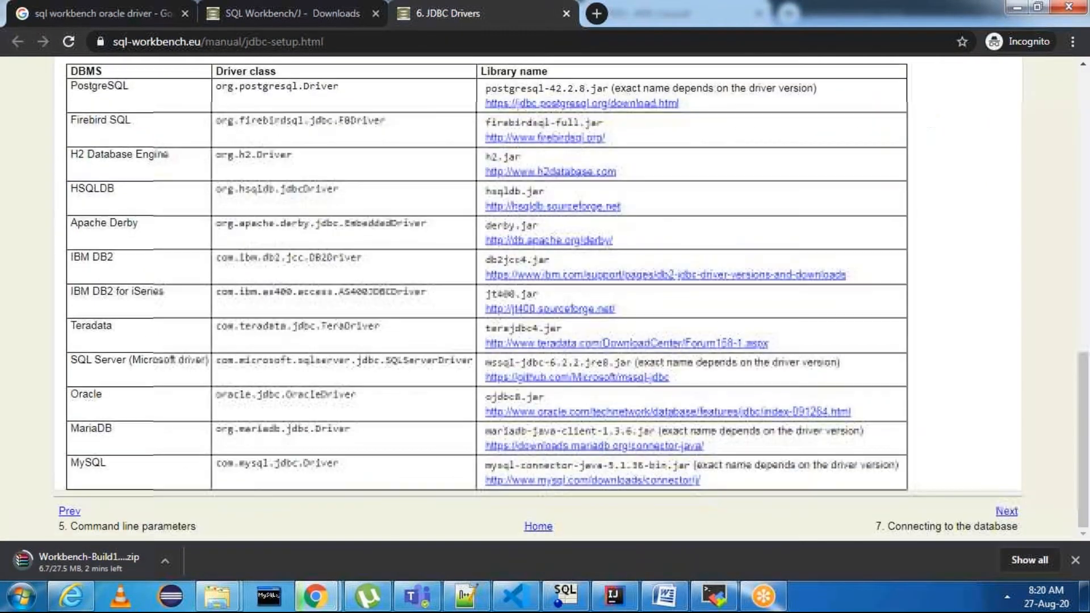
{"action": "left_click_drag", "start_coordinate": [78, 394], "coordinate": [401, 408]}
{"action": "left_click", "coordinate": [402, 408]}
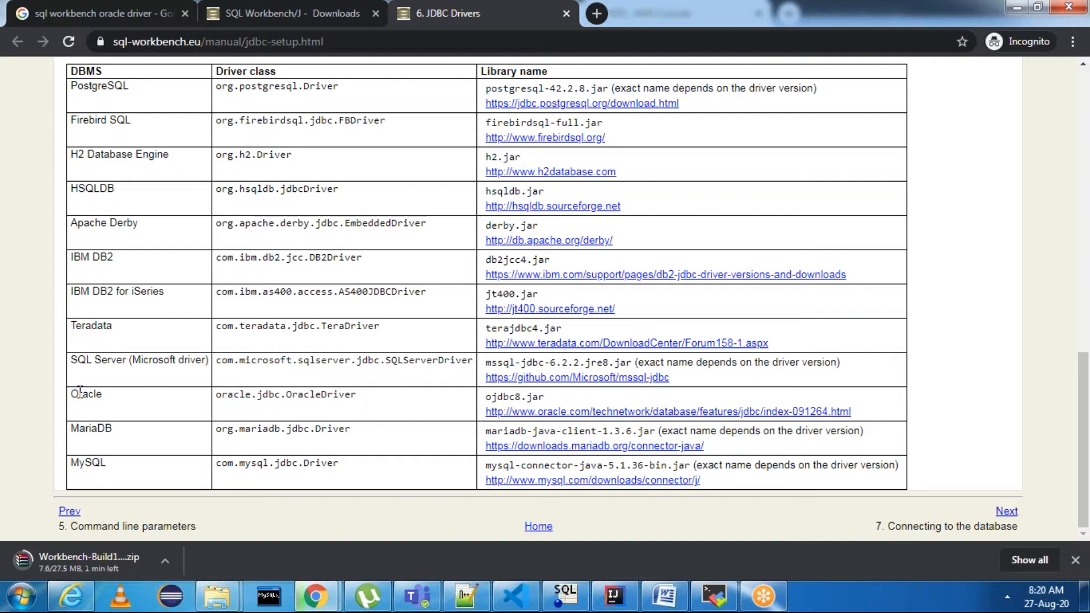
{"action": "left_click_drag", "start_coordinate": [216, 396], "coordinate": [367, 397]}
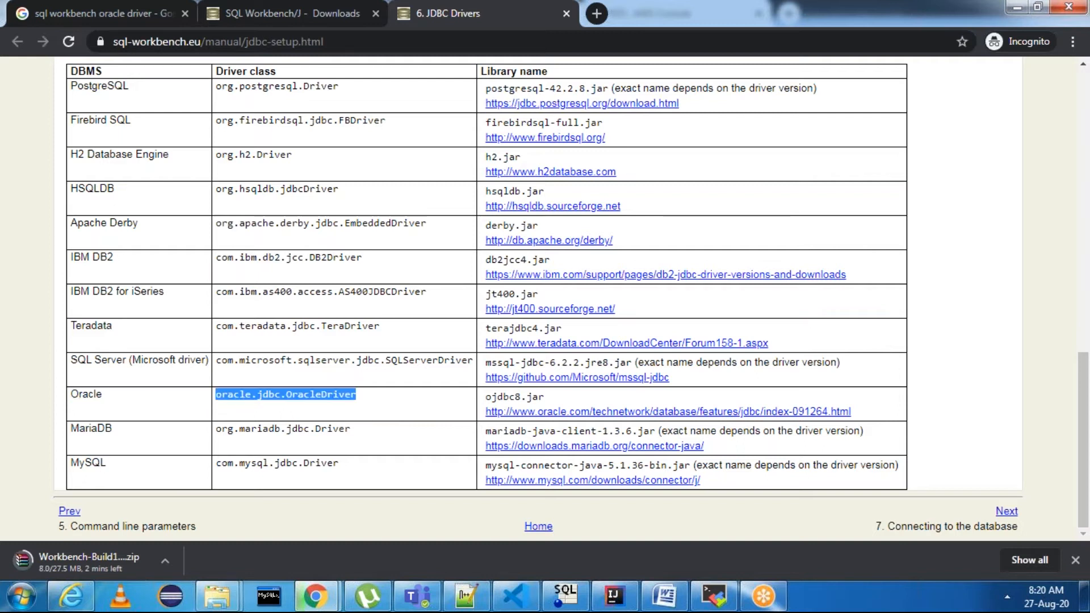
{"action": "left_click", "coordinate": [410, 402]}
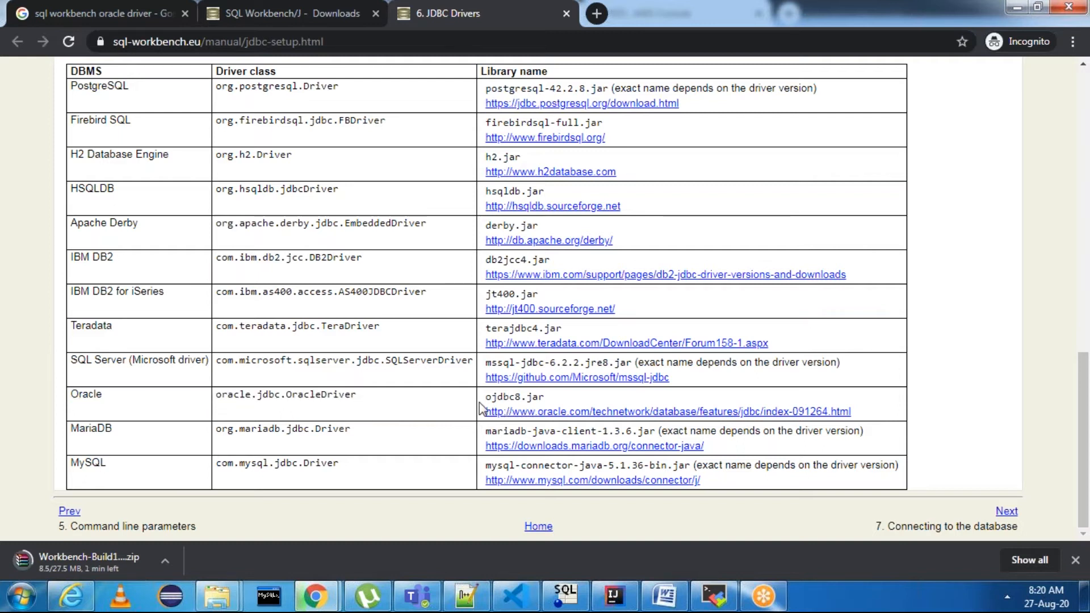
{"action": "left_click_drag", "start_coordinate": [480, 402], "coordinate": [577, 401]}
{"action": "left_click", "coordinate": [594, 402]}
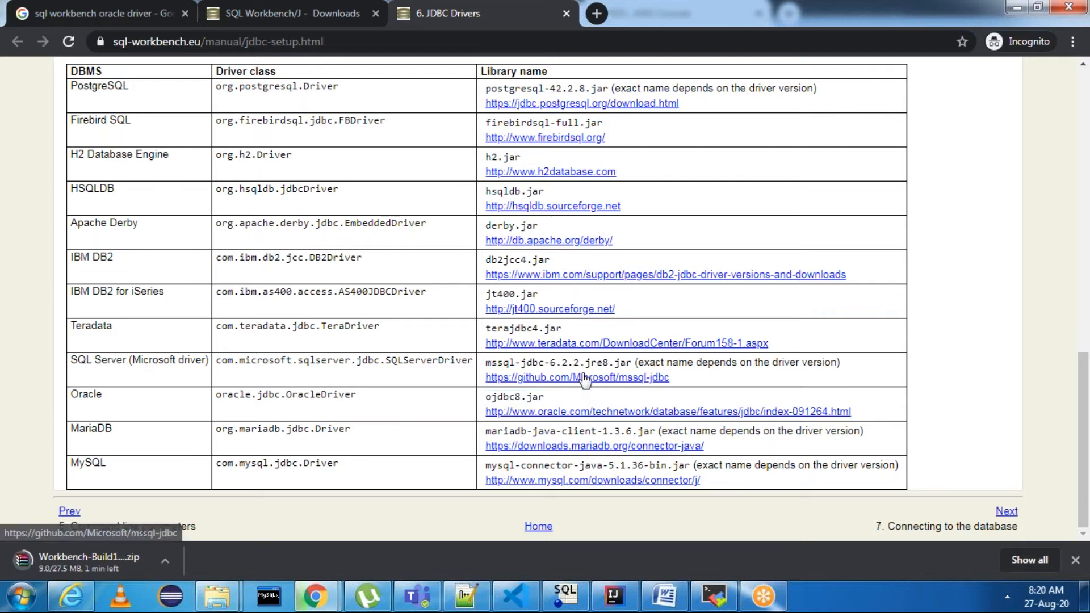
{"action": "left_click", "coordinate": [594, 418]}
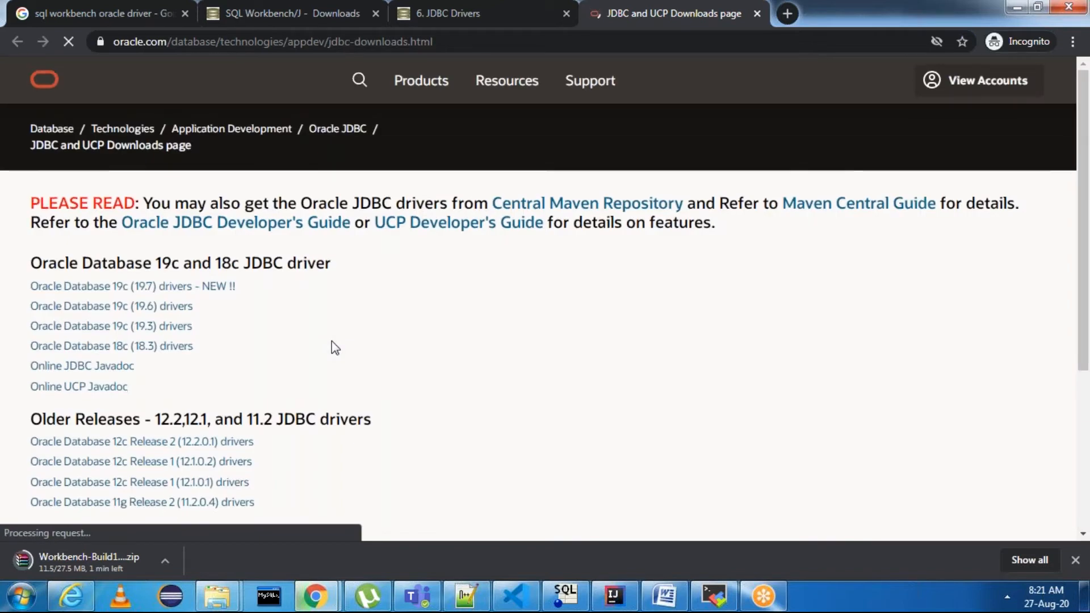
Look at the Oracle 12.2.0.1 JDBC driver page, then go back to the downloads overview
{"action": "scroll", "coordinate": [331, 341], "scroll_direction": "down", "scroll_amount": 1}
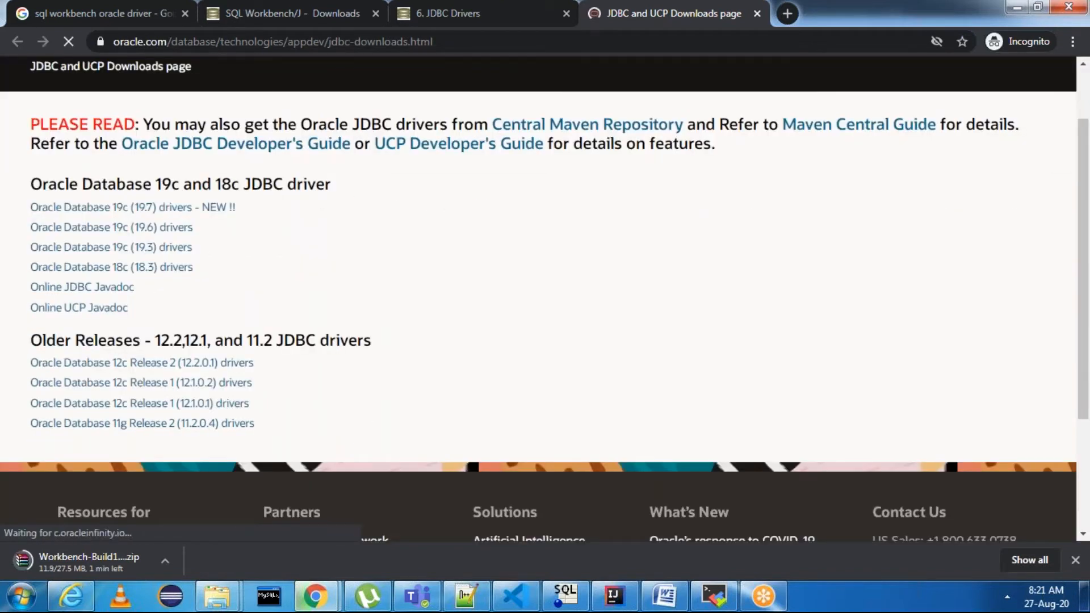
{"action": "scroll", "coordinate": [538, 295], "scroll_direction": "down", "scroll_amount": 2}
{"action": "scroll", "coordinate": [307, 340], "scroll_direction": "down", "scroll_amount": 1}
{"action": "scroll", "coordinate": [306, 340], "scroll_direction": "up", "scroll_amount": 3}
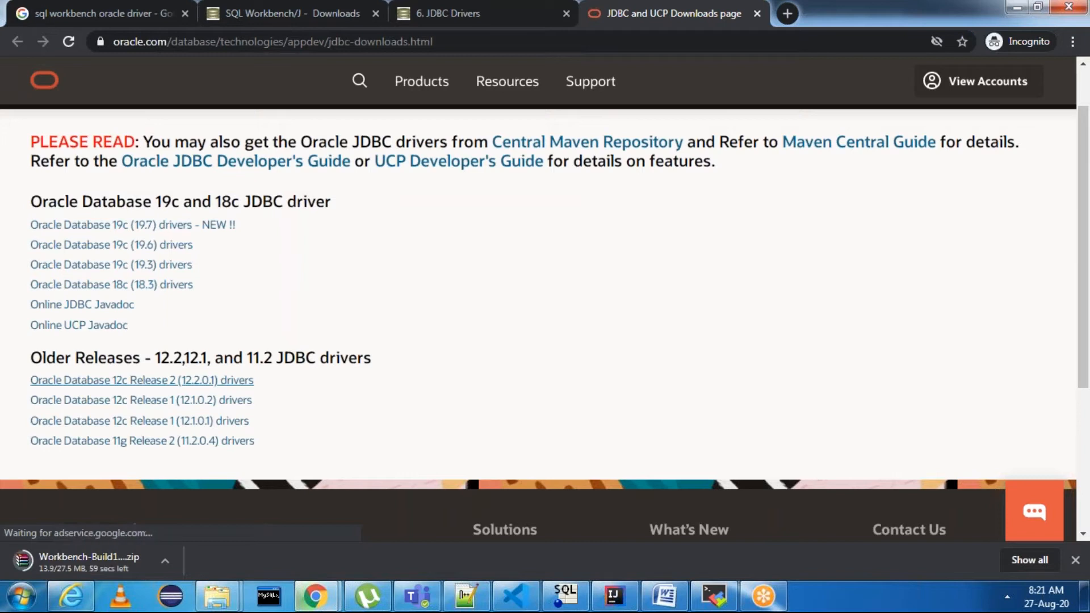
{"action": "left_click", "coordinate": [151, 381]}
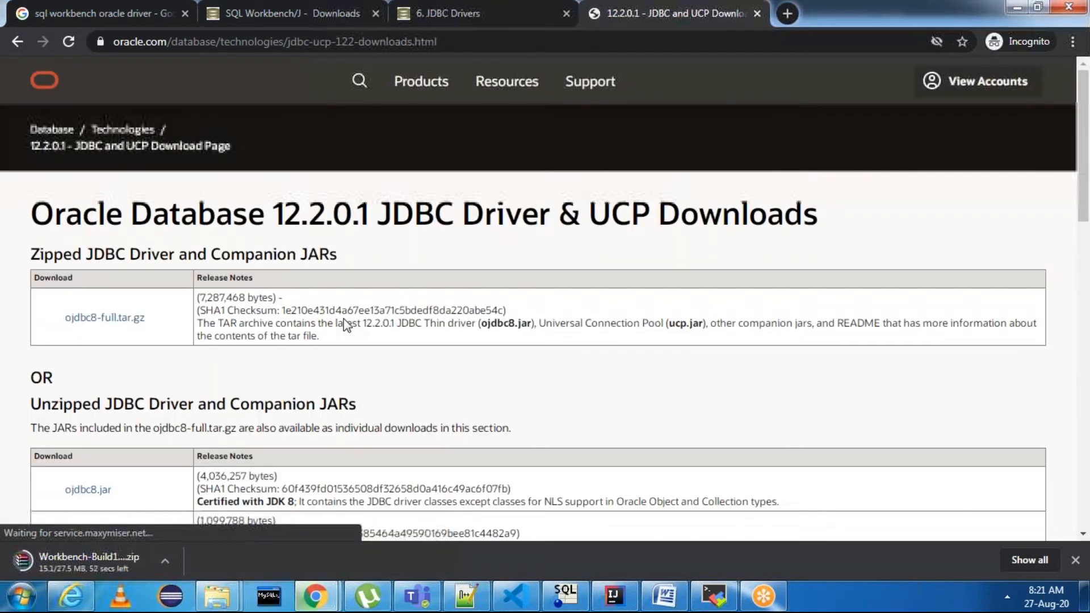
{"action": "scroll", "coordinate": [343, 318], "scroll_direction": "down", "scroll_amount": 3}
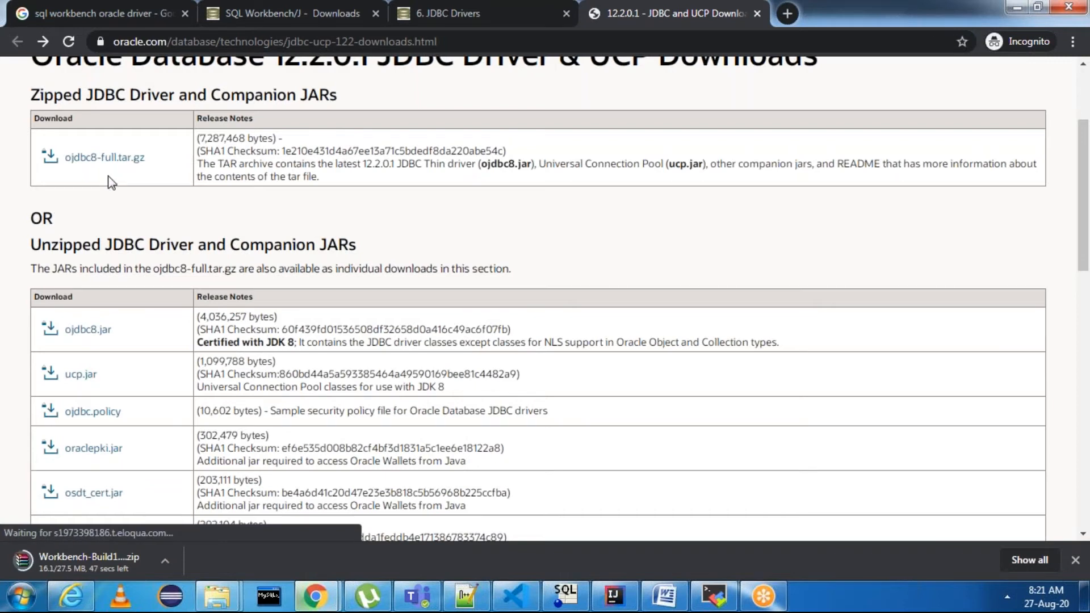
{"action": "scroll", "coordinate": [111, 181], "scroll_direction": "up", "scroll_amount": 3}
{"action": "left_click", "coordinate": [16, 42]}
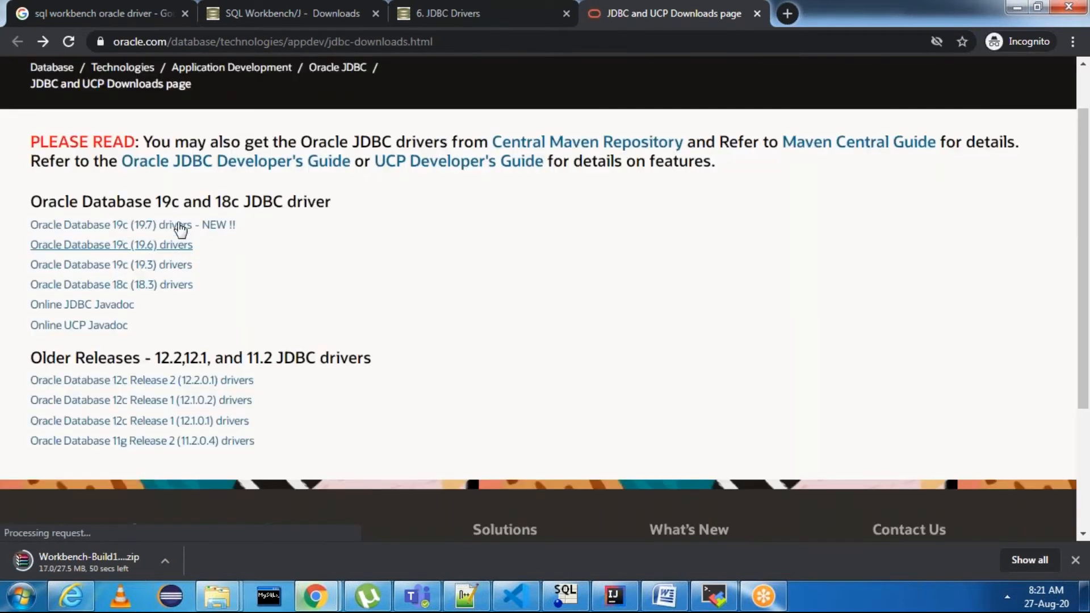
Open the Oracle Database 19c (19.6) drivers page and cancel the ojdbc8.jar download
{"action": "left_click", "coordinate": [117, 249]}
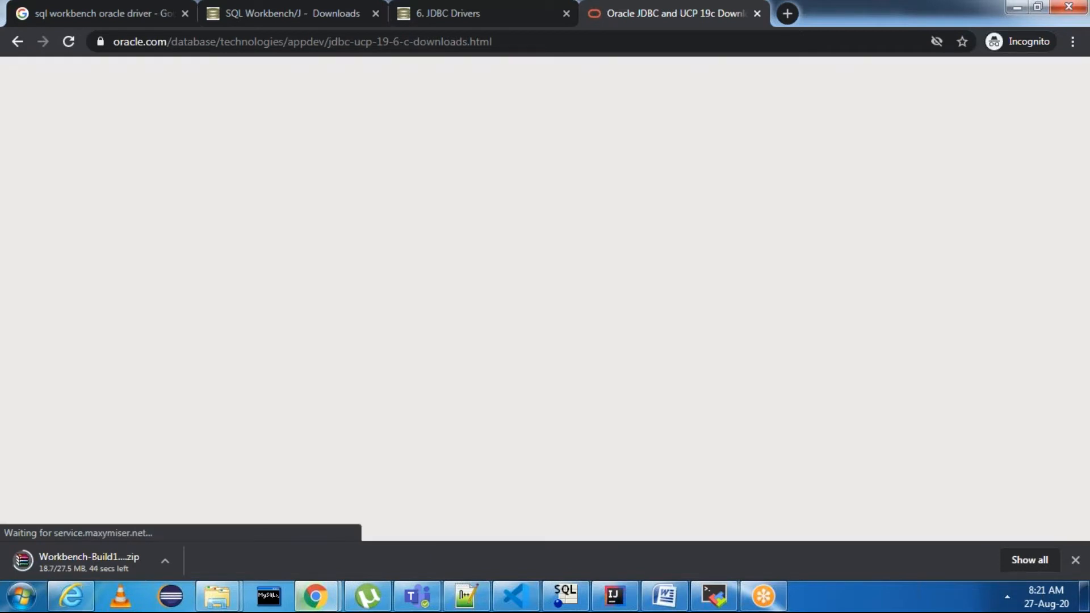
{"action": "scroll", "coordinate": [88, 369], "scroll_direction": "down", "scroll_amount": 4}
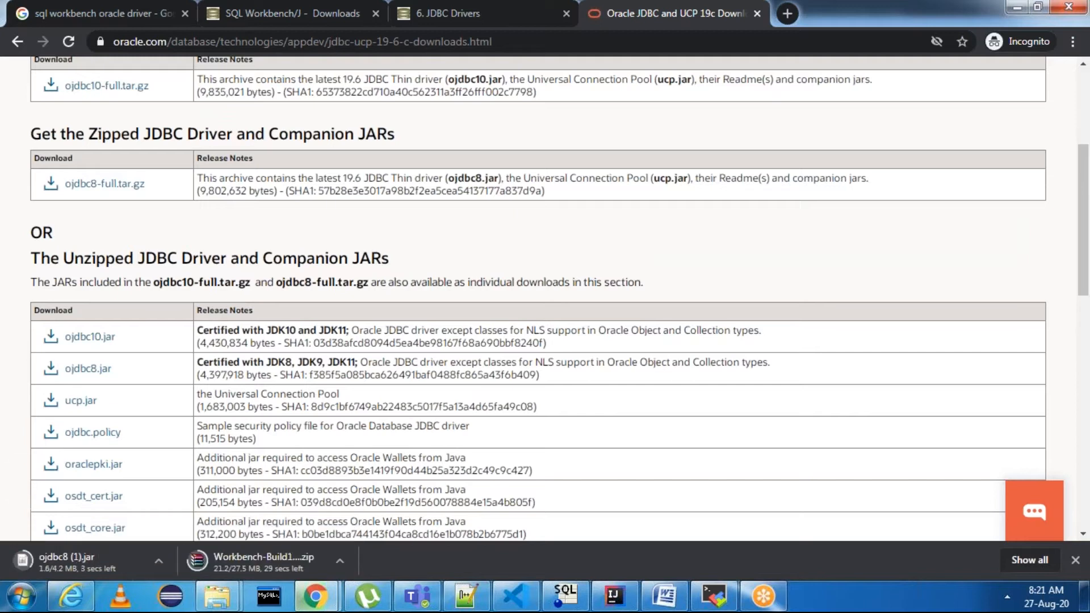
{"action": "right_click", "coordinate": [77, 566]}
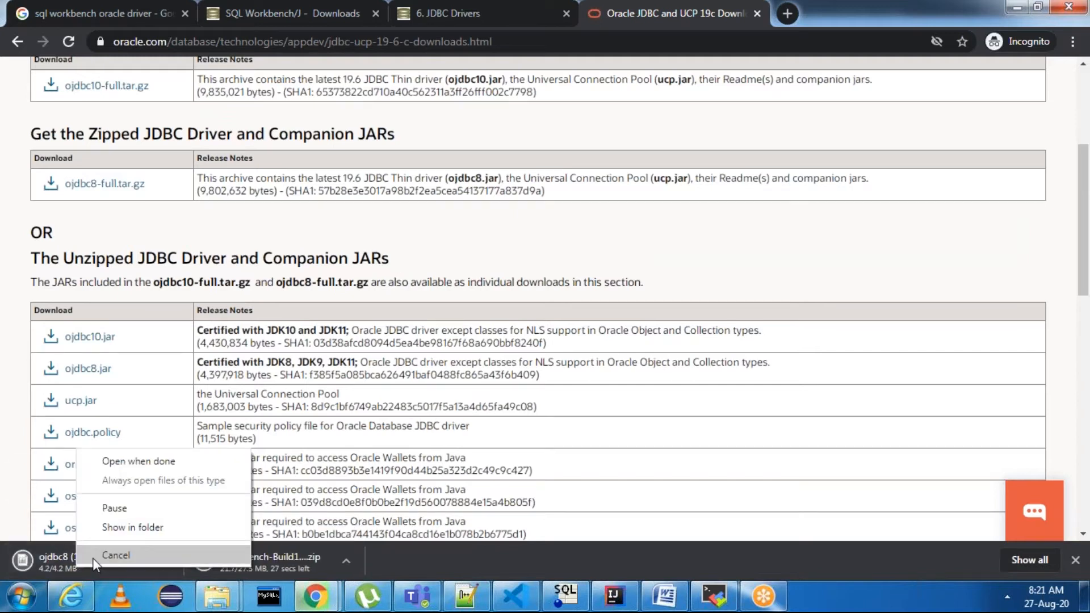
{"action": "left_click", "coordinate": [93, 556]}
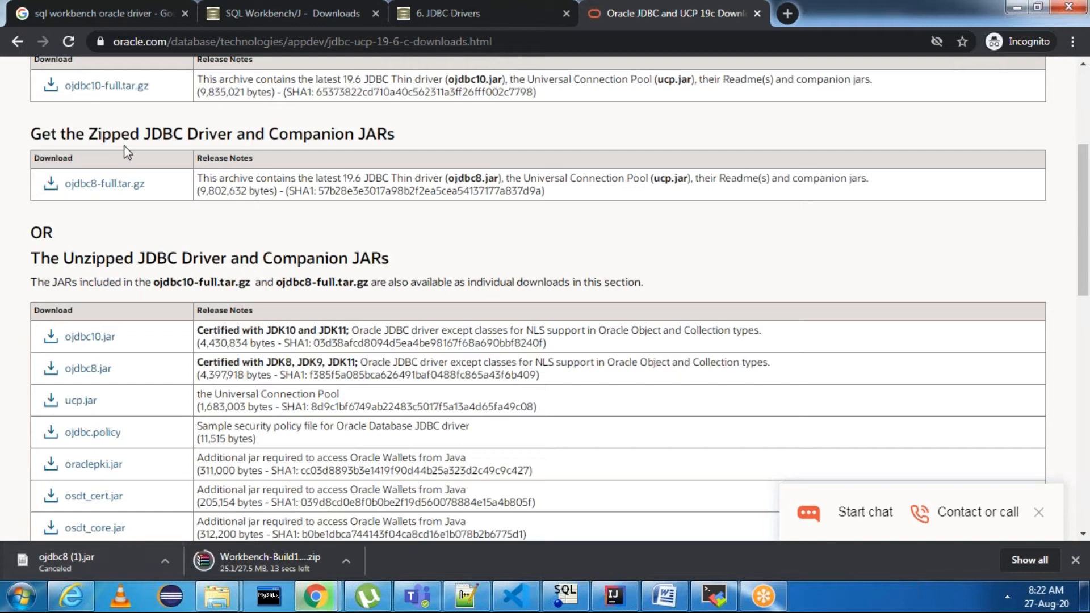
Return to the '6. JDBC Drivers' manual tab and bring the SQL Workbench/J window forward
{"action": "left_click", "coordinate": [230, 10]}
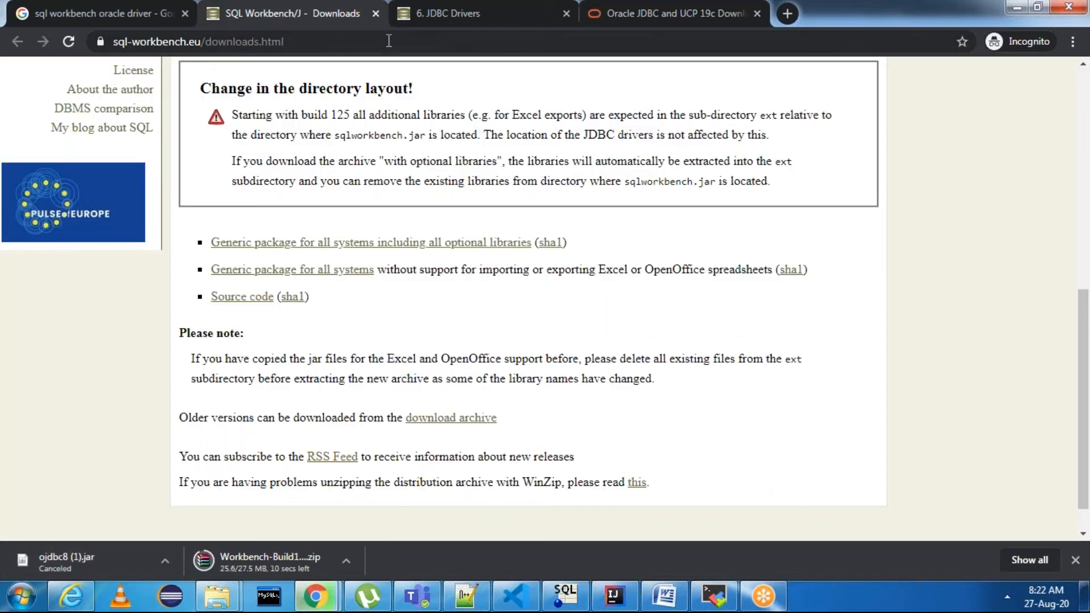
{"action": "left_click", "coordinate": [415, 22]}
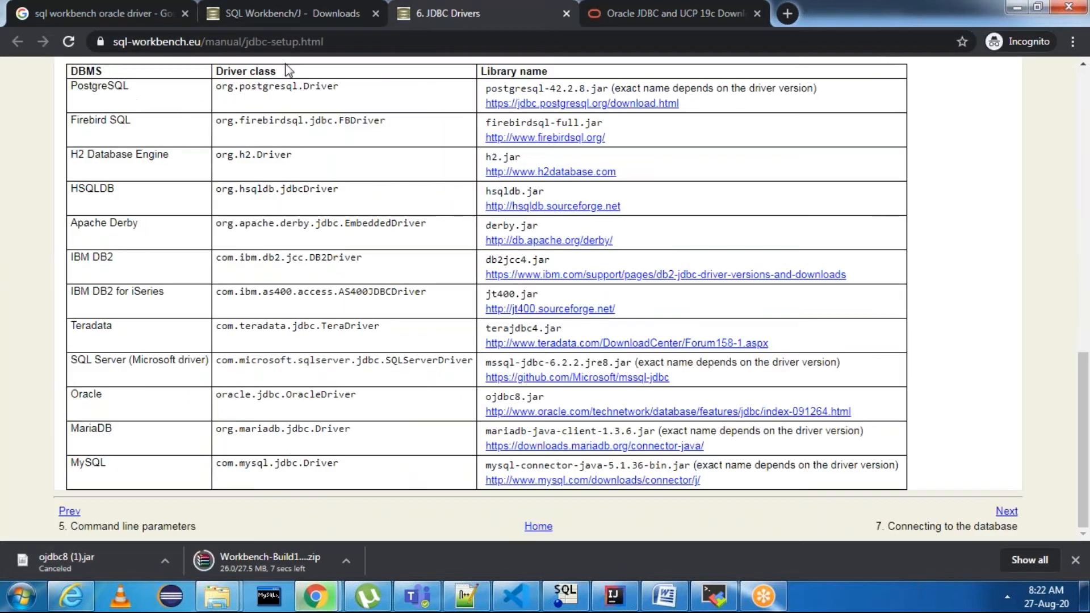
{"action": "left_click", "coordinate": [347, 42]}
{"action": "left_click", "coordinate": [348, 43]}
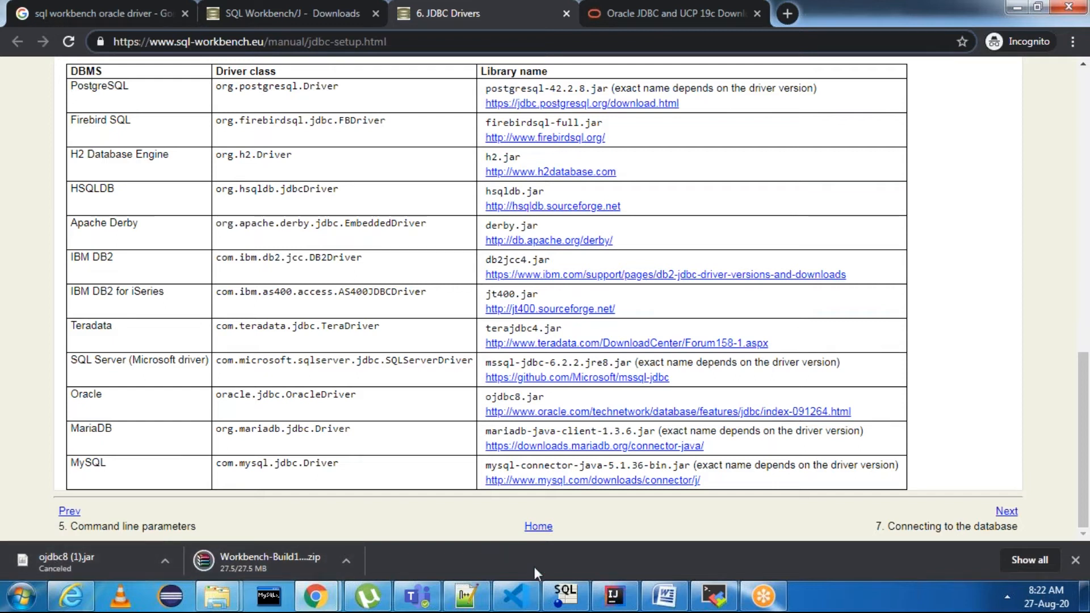
{"action": "left_click", "coordinate": [562, 599]}
Close SQL Workbench/J without saving the changed connection profiles and go back to Chrome's JDBC Drivers page
{"action": "right_click", "coordinate": [561, 600]}
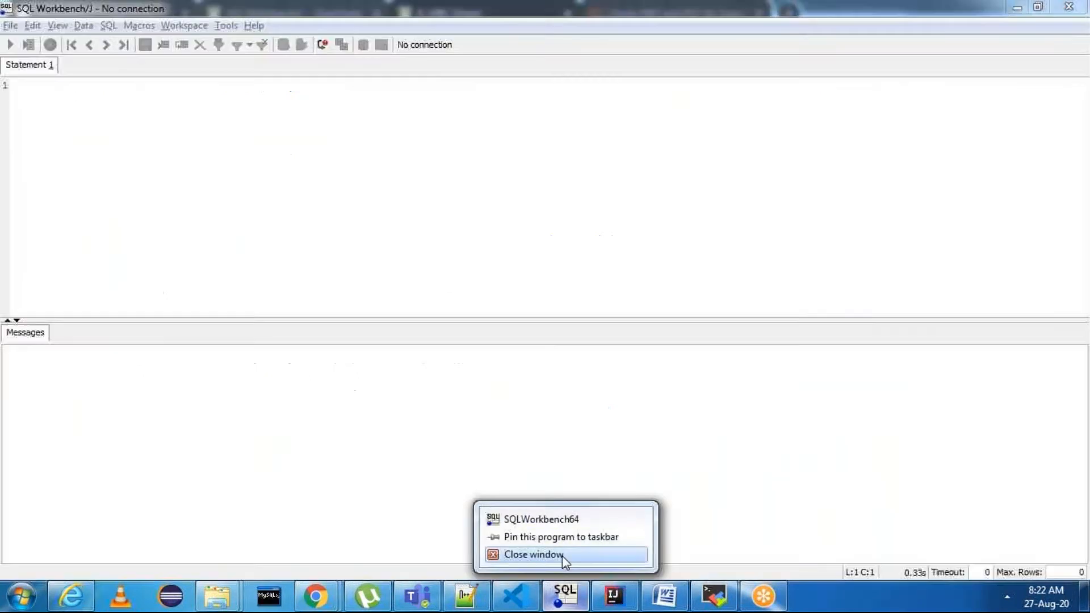
{"action": "right_click", "coordinate": [129, 9]}
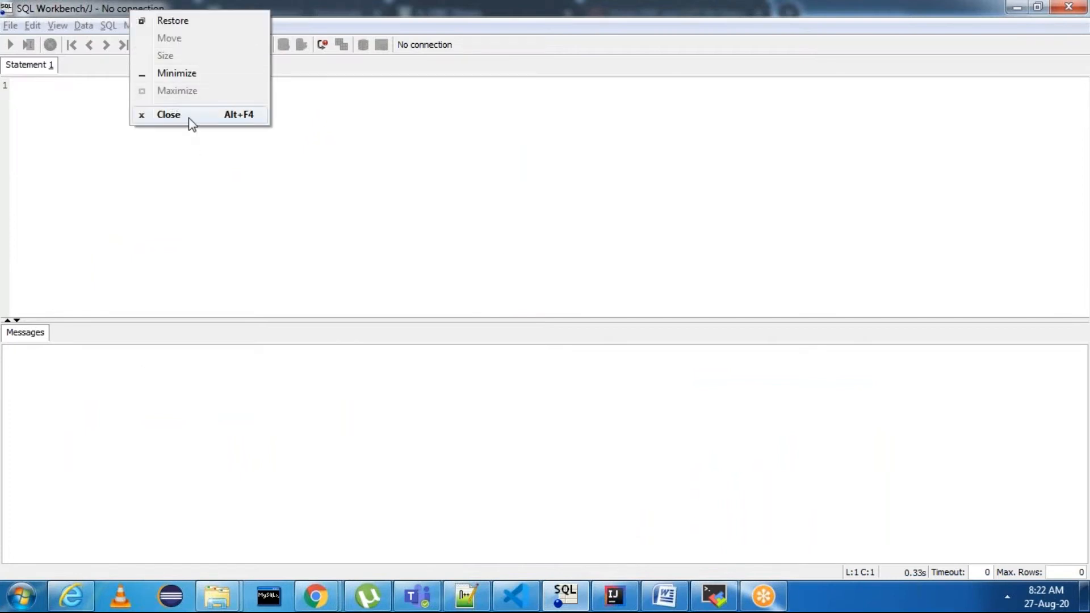
{"action": "left_click", "coordinate": [231, 232]}
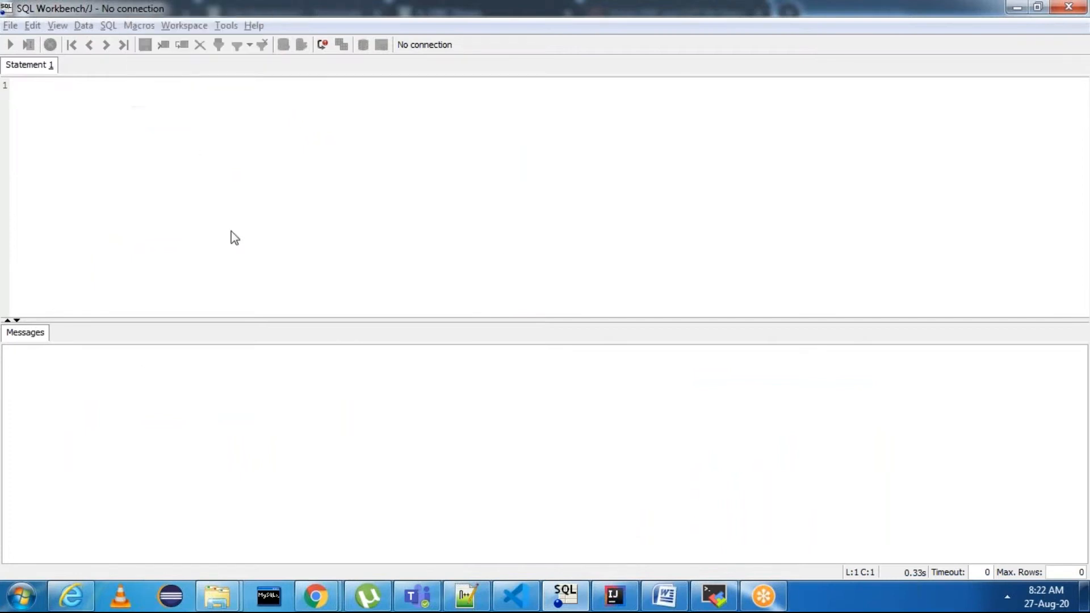
{"action": "right_click", "coordinate": [161, 9]}
{"action": "left_click", "coordinate": [193, 114]}
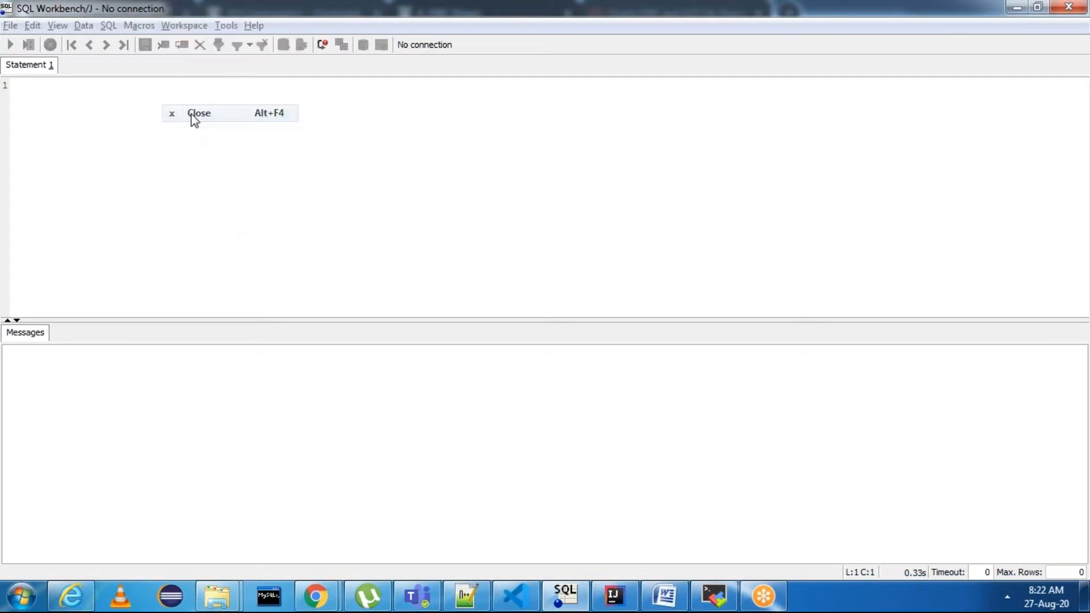
{"action": "left_click", "coordinate": [527, 315]}
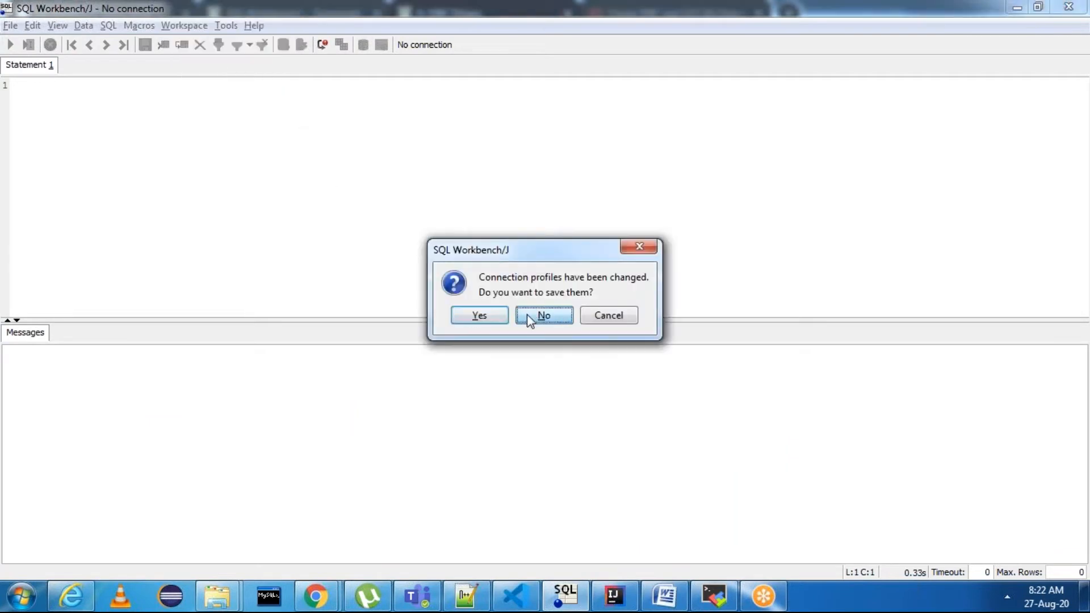
{"action": "mouse_move", "coordinate": [327, 604]}
{"action": "left_click", "coordinate": [408, 508]}
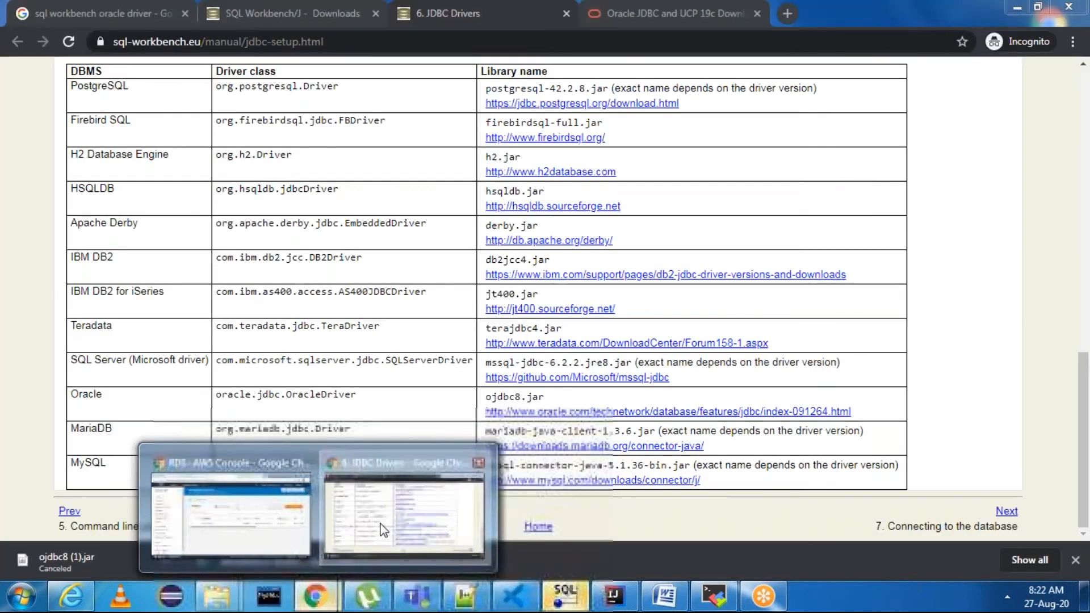
Copy the downloaded Workbench-Build127-with-optional-libs zip into H:\CloudTechMasters
{"action": "right_click", "coordinate": [268, 559]}
{"action": "left_click", "coordinate": [306, 516]}
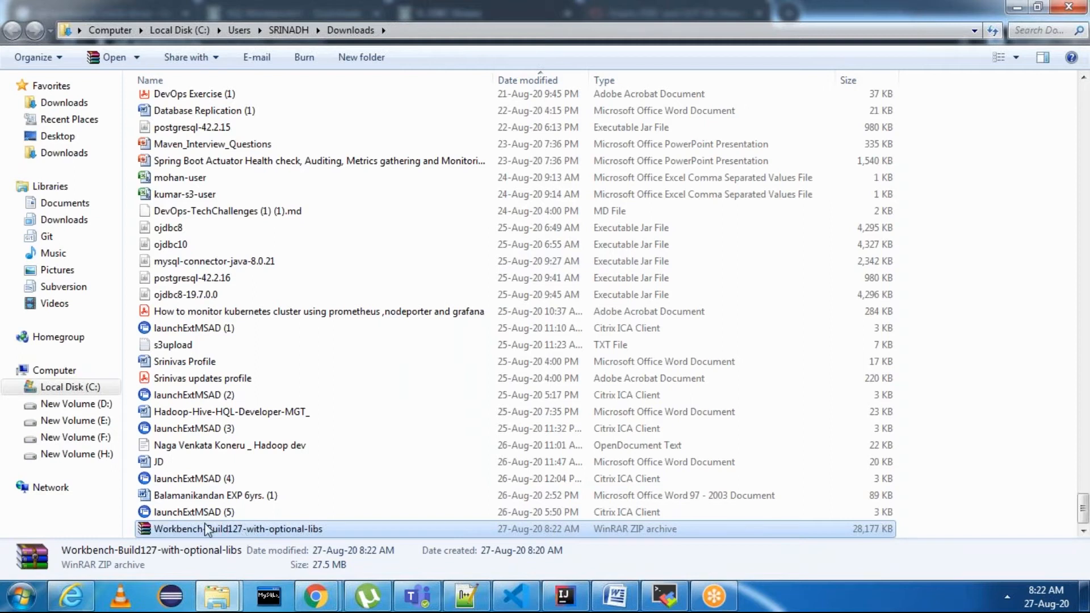
{"action": "left_click", "coordinate": [95, 456]}
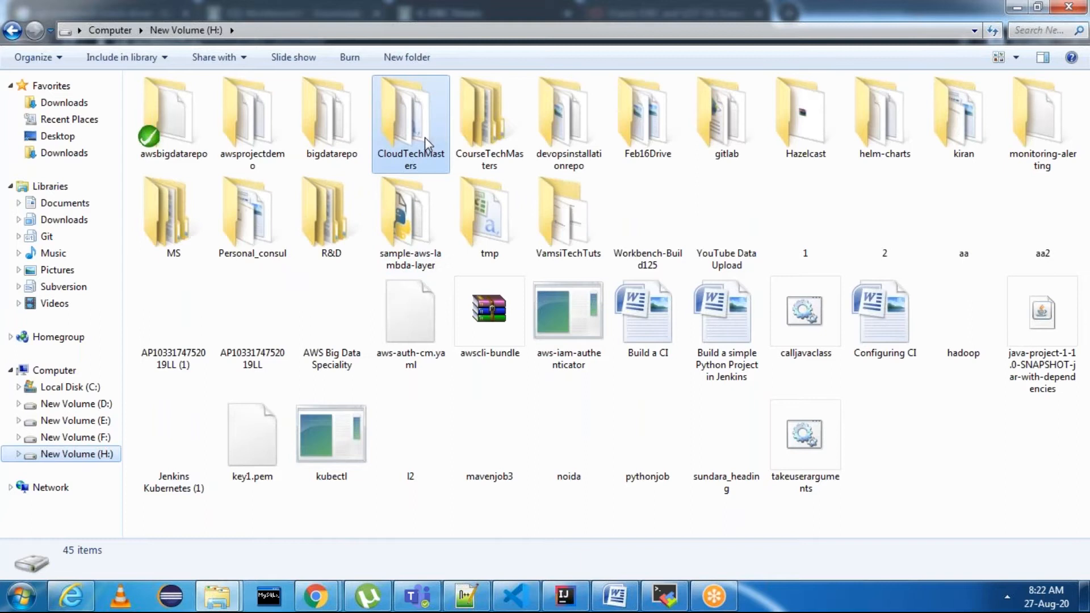
{"action": "double_click", "coordinate": [427, 137]}
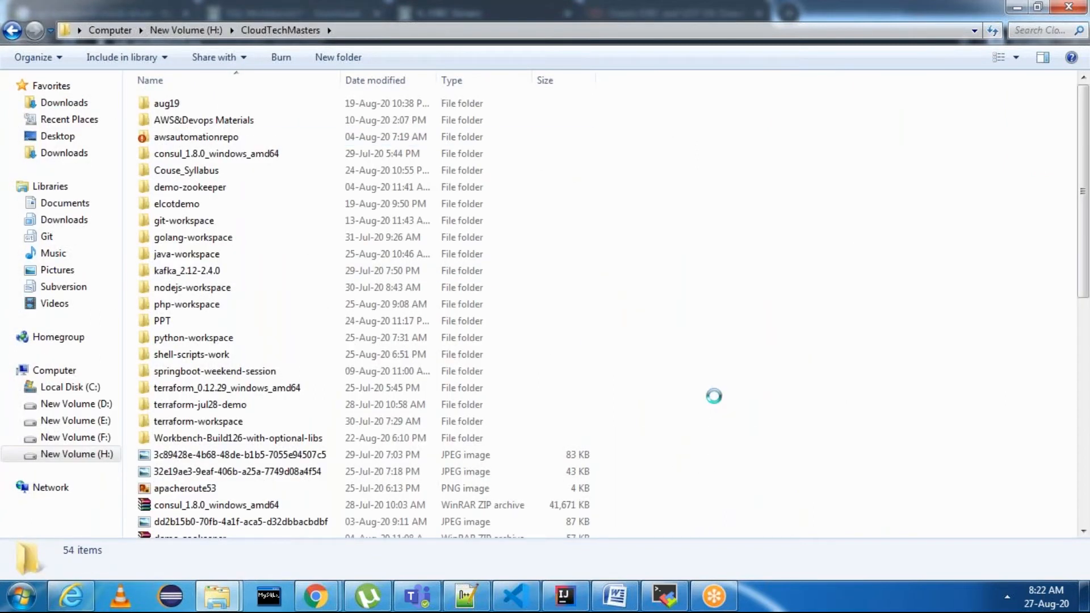
{"action": "right_click", "coordinate": [706, 459]}
{"action": "left_click", "coordinate": [741, 203]}
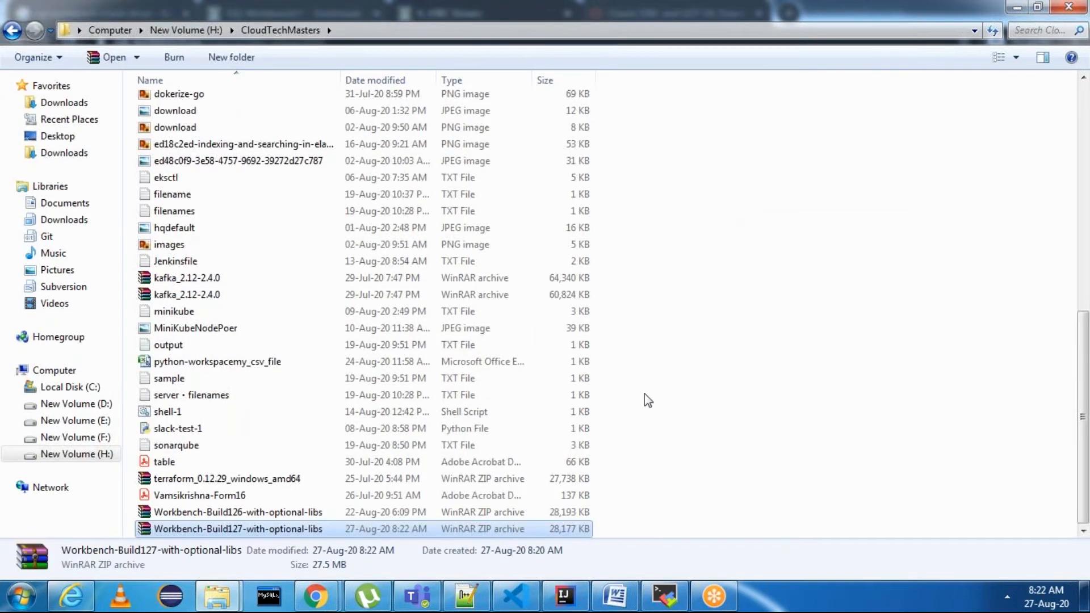
Extract the zip with 7-Zip into its own folder and open that folder
{"action": "right_click", "coordinate": [221, 532]}
{"action": "mouse_move", "coordinate": [279, 222]}
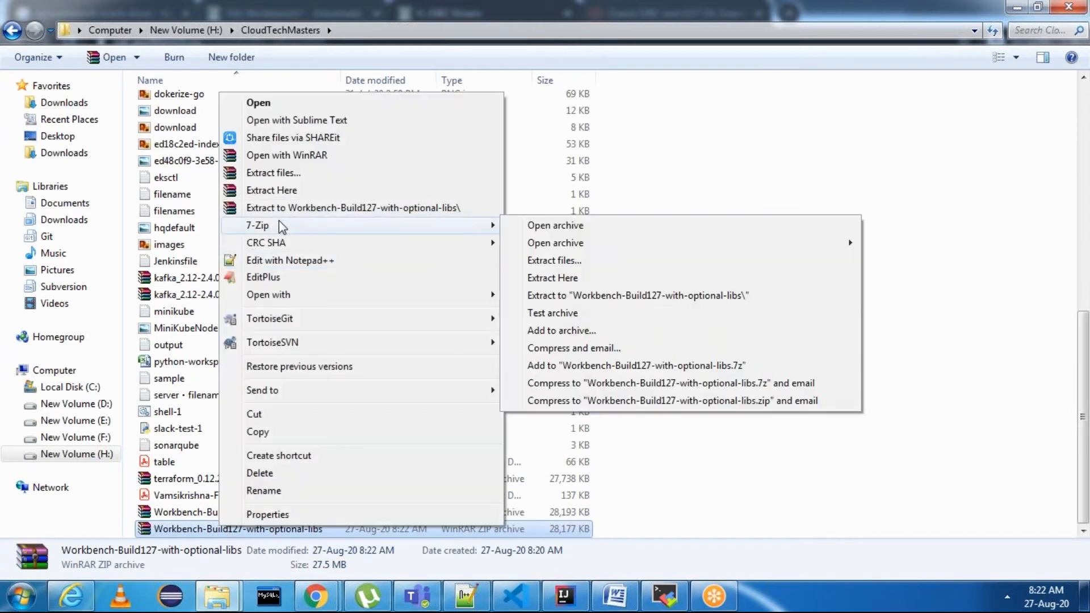
{"action": "left_click", "coordinate": [693, 298]}
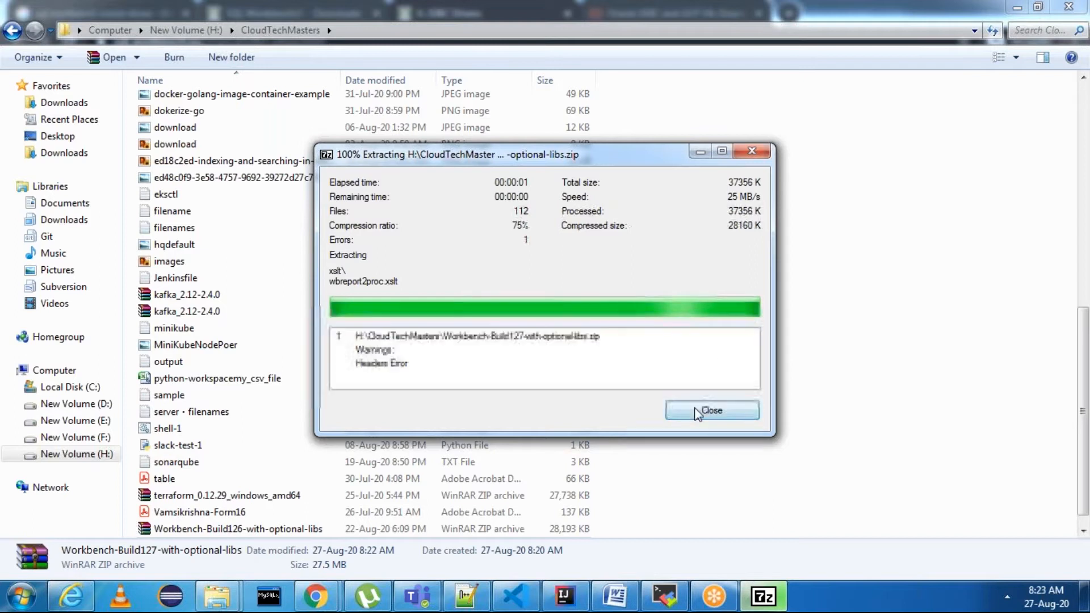
{"action": "left_click", "coordinate": [699, 411]}
{"action": "scroll", "coordinate": [295, 263], "scroll_direction": "up", "scroll_amount": 9}
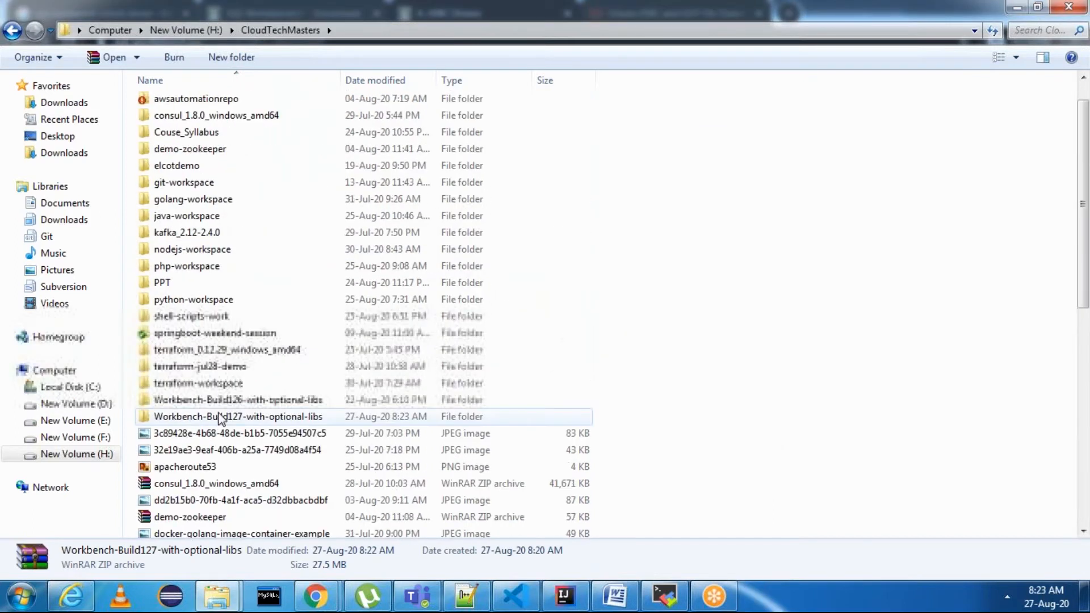
{"action": "scroll", "coordinate": [250, 392], "scroll_direction": "down", "scroll_amount": 2}
{"action": "double_click", "coordinate": [263, 328]}
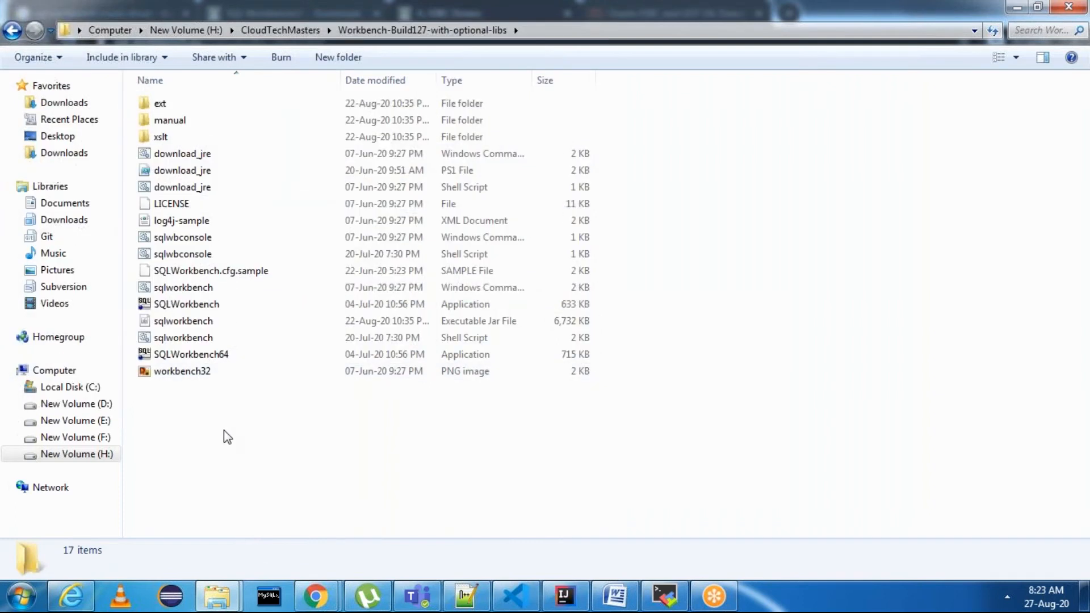
Look over the SQLWorkbench and SQLWorkbench64 applications in the extracted folder
{"action": "left_click", "coordinate": [222, 305]}
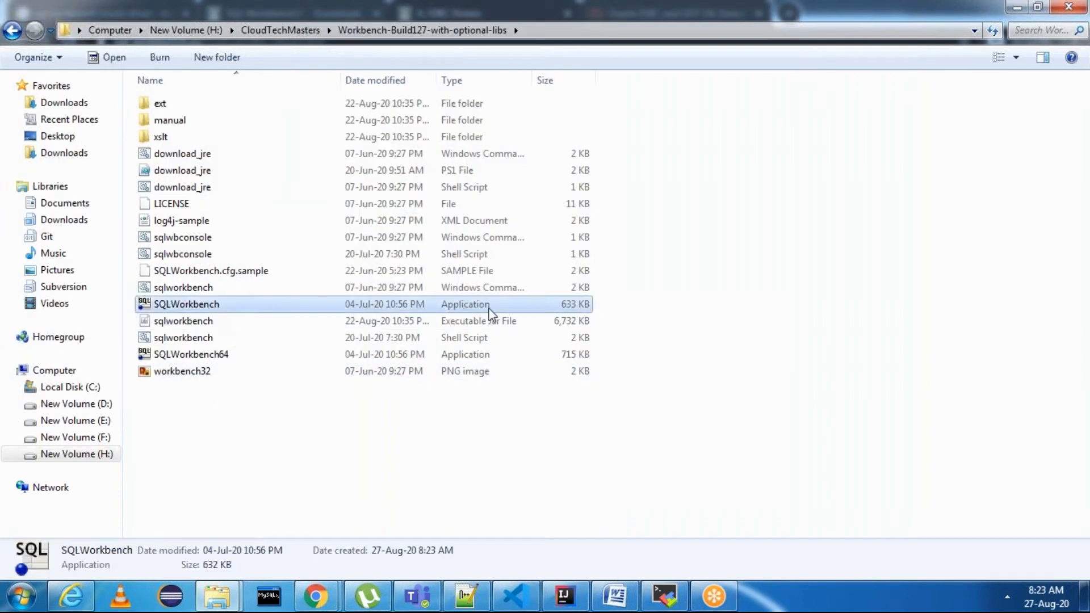
{"action": "left_click", "coordinate": [181, 356]}
{"action": "left_click", "coordinate": [208, 304]}
{"action": "left_click", "coordinate": [229, 358]}
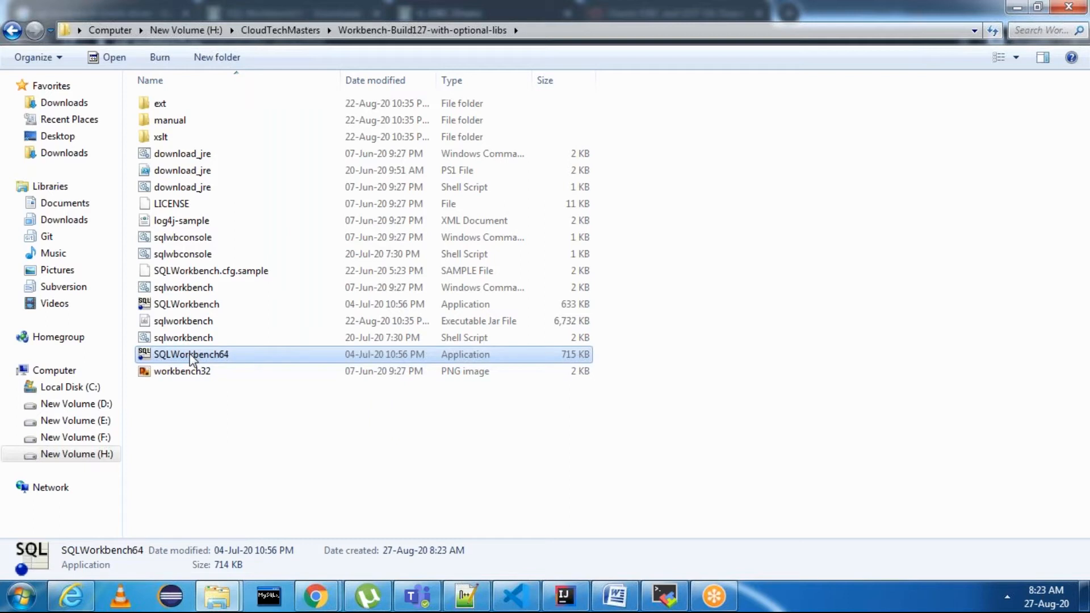
{"action": "left_click", "coordinate": [22, 597]}
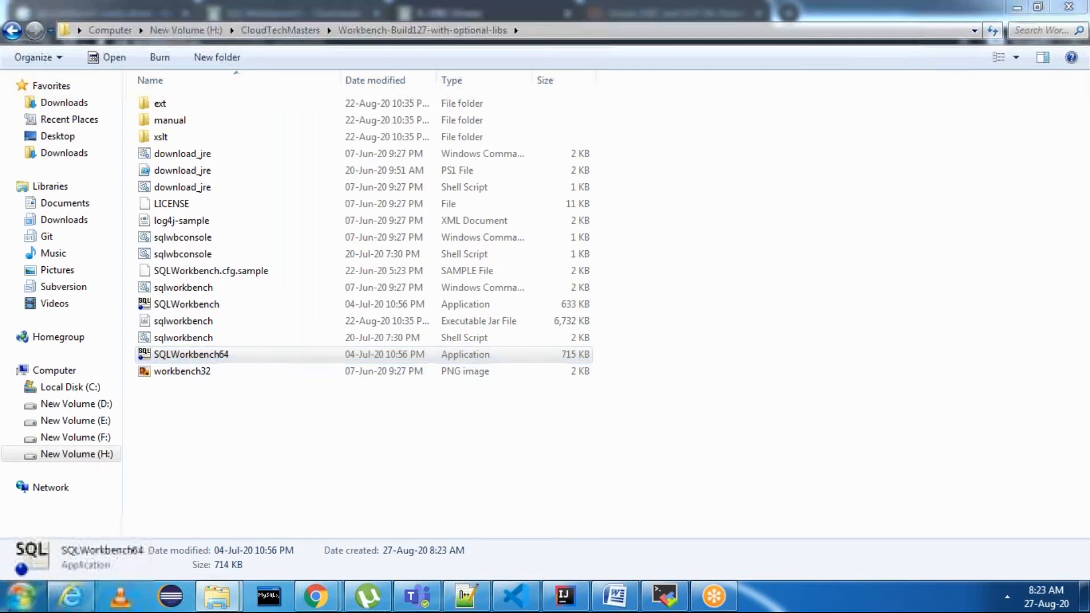
Open Command Prompt and run java -version, confirming Java 1.8.0_171 64-Bit Server VM
{"action": "type", "text": "cmd"}
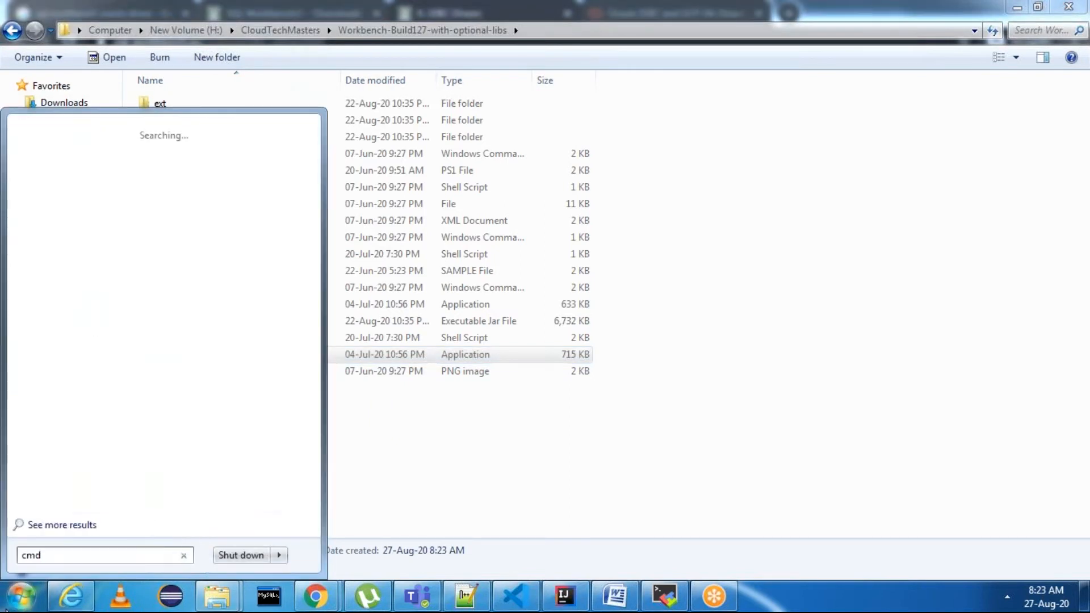
{"action": "key", "text": "Return"}
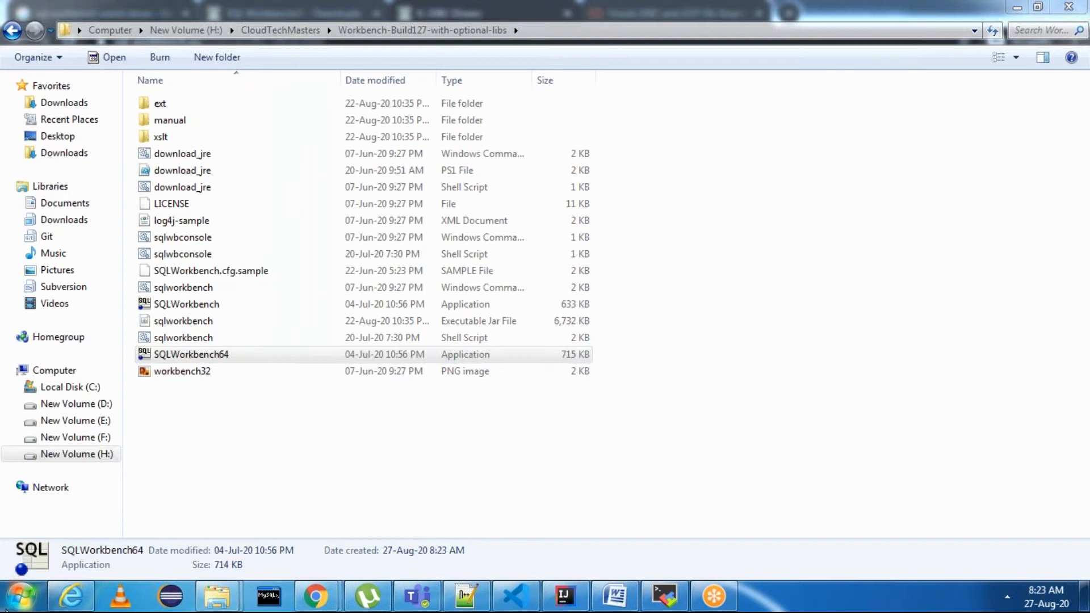
{"action": "type", "text": "java -version"}
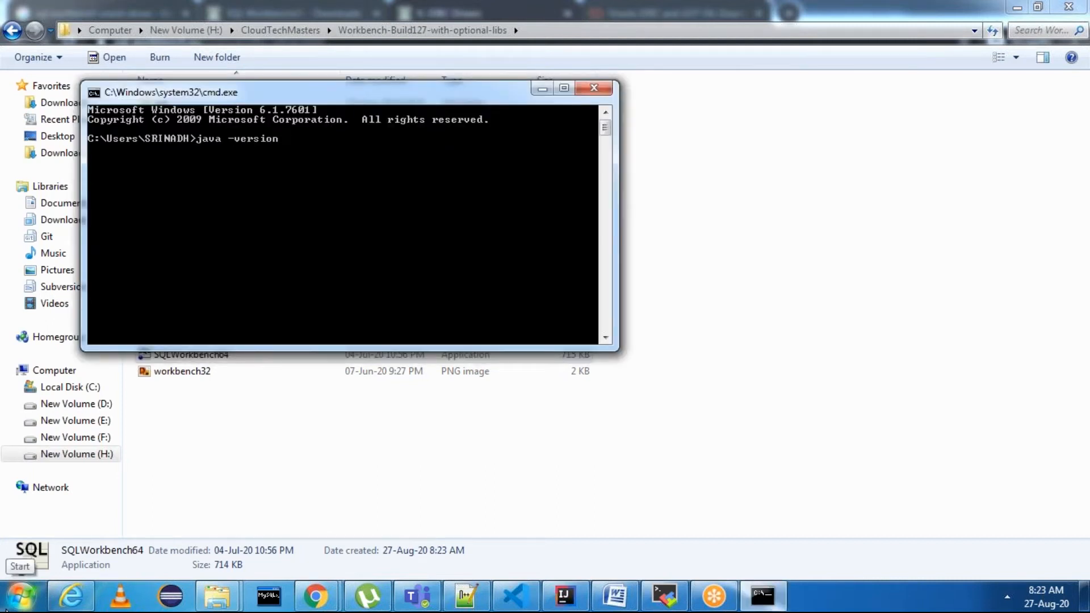
{"action": "key", "text": "Return"}
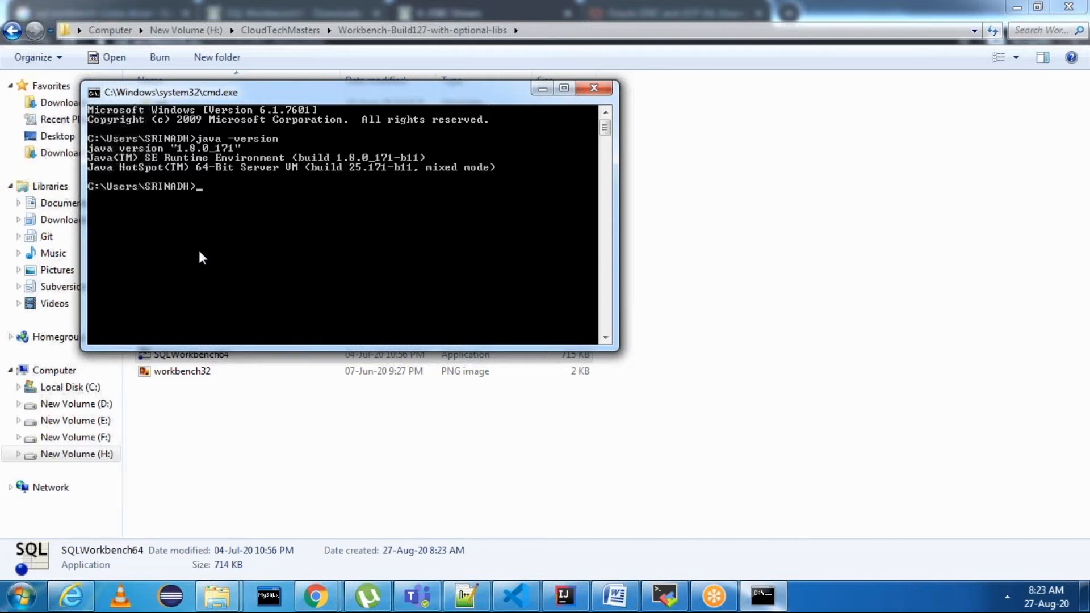
Close Command Prompt and launch SQLWorkbench64 from the extracted Workbench folder
{"action": "left_click", "coordinate": [593, 88]}
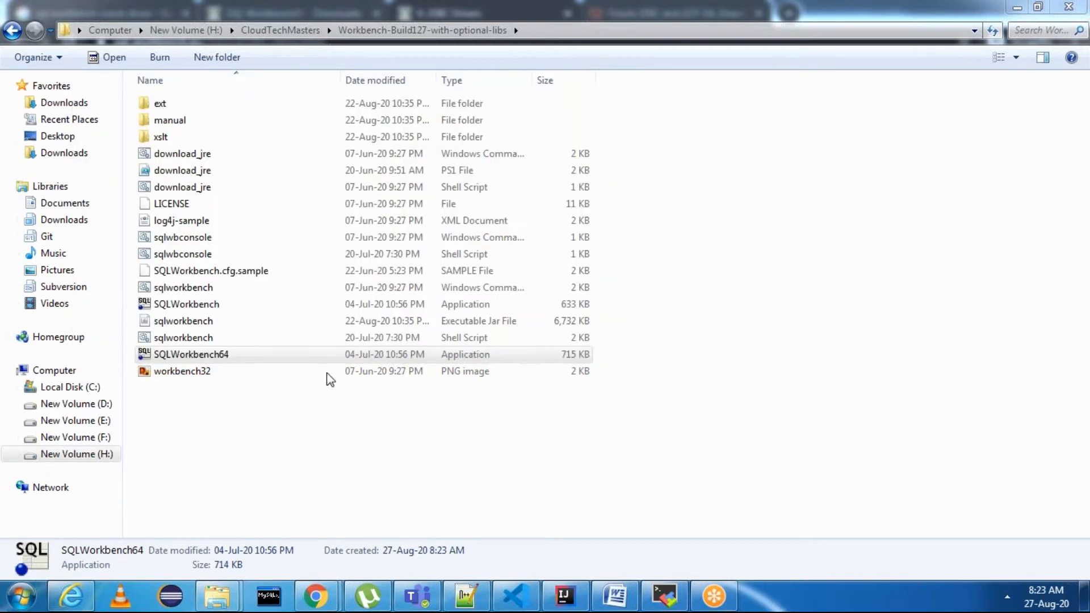
{"action": "double_click", "coordinate": [224, 362]}
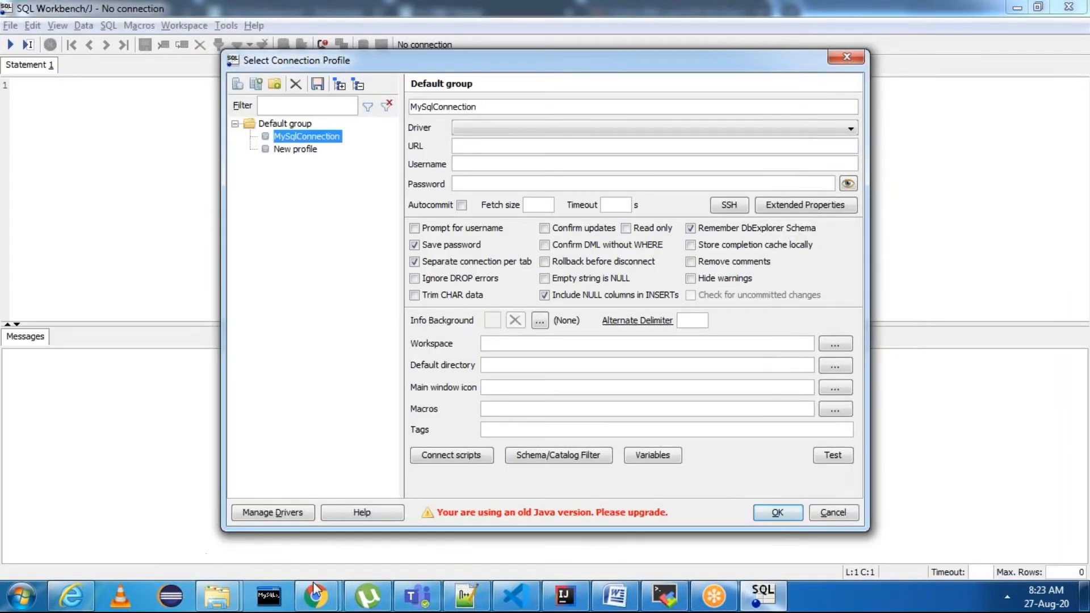
Refresh the RDS Databases list and open oracle-db-app's details
{"action": "mouse_move", "coordinate": [312, 574]}
{"action": "left_click", "coordinate": [230, 514]}
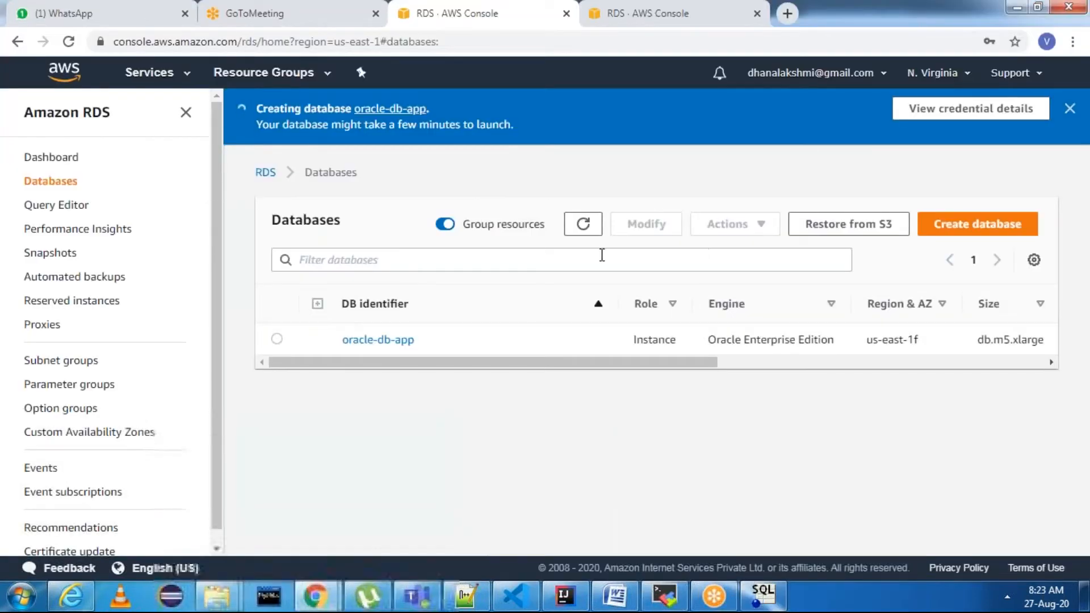
{"action": "left_click", "coordinate": [585, 225]}
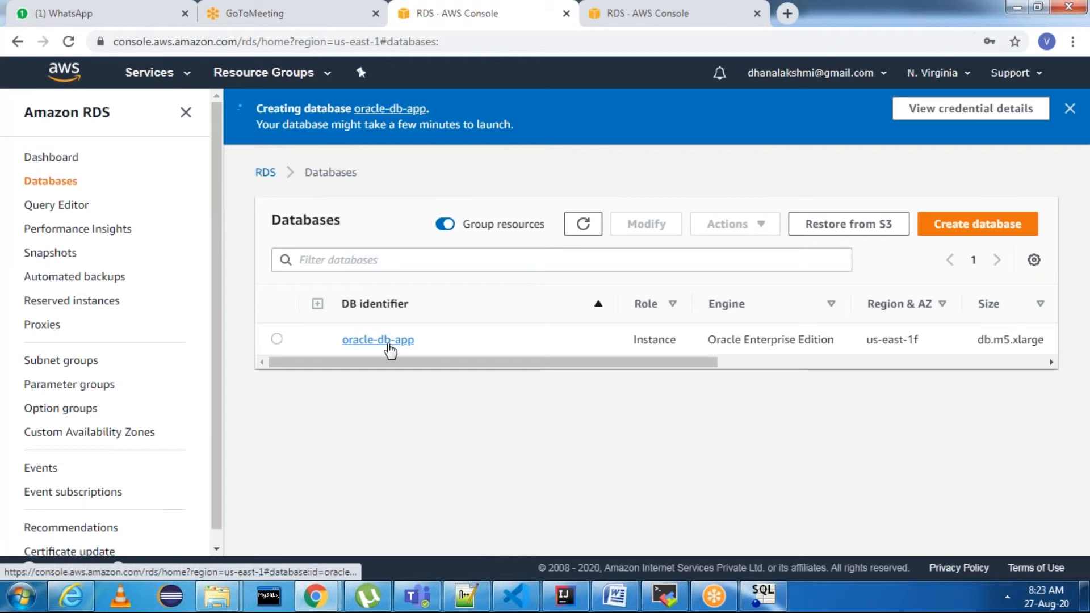
{"action": "left_click", "coordinate": [386, 341]}
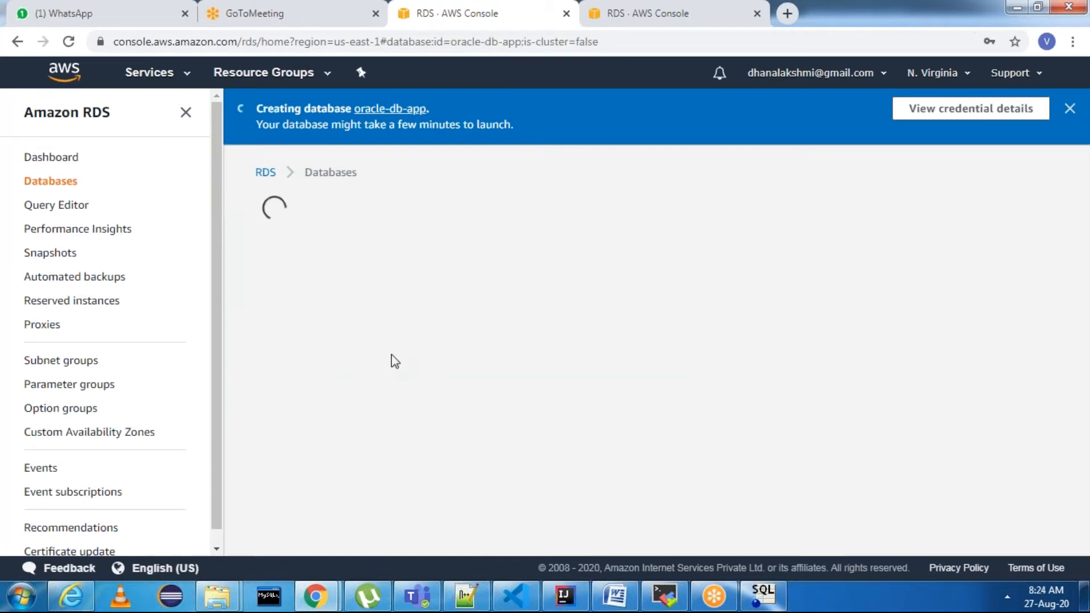
Inspect oracle-db-app's Endpoint and Port under Connectivity & security, both still blank
{"action": "scroll", "coordinate": [401, 414], "scroll_direction": "down", "scroll_amount": 6}
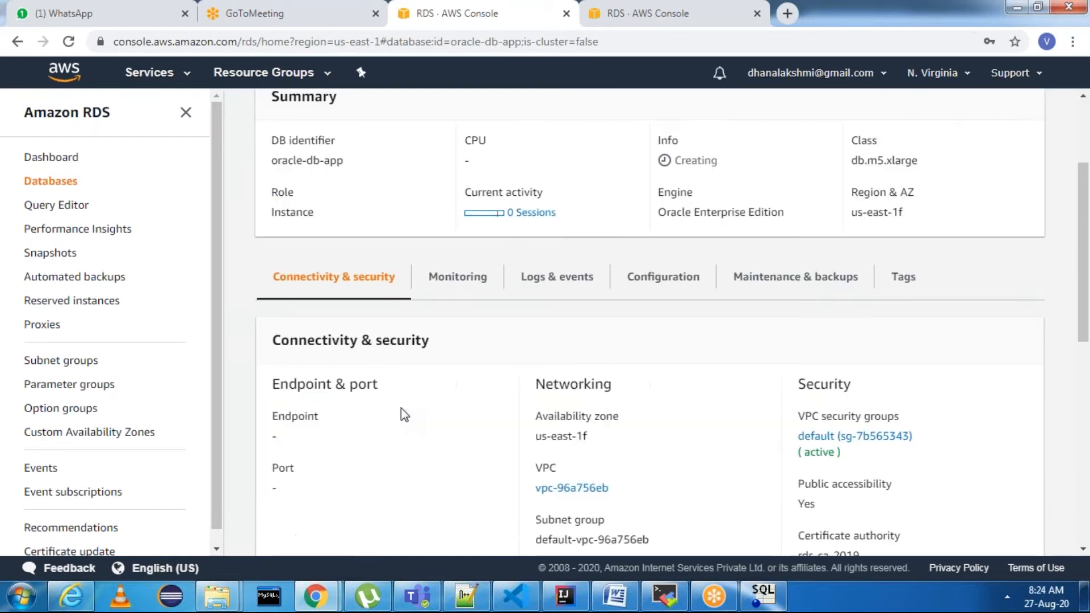
{"action": "double_click", "coordinate": [292, 177]}
{"action": "double_click", "coordinate": [284, 229]}
{"action": "left_click", "coordinate": [364, 271]}
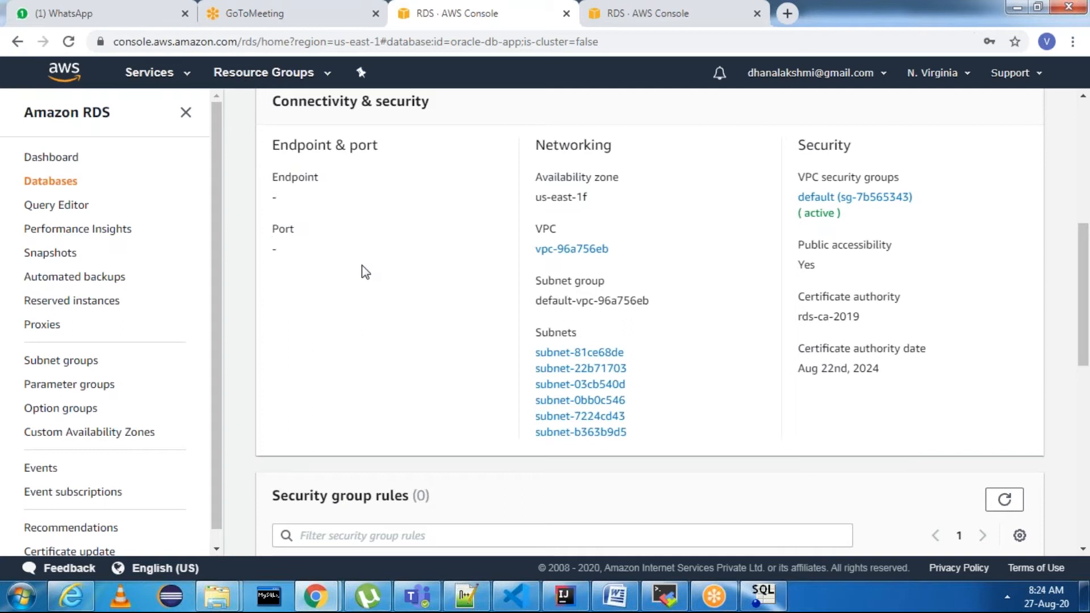
{"action": "scroll", "coordinate": [341, 284], "scroll_direction": "up", "scroll_amount": 1}
{"action": "double_click", "coordinate": [282, 309]}
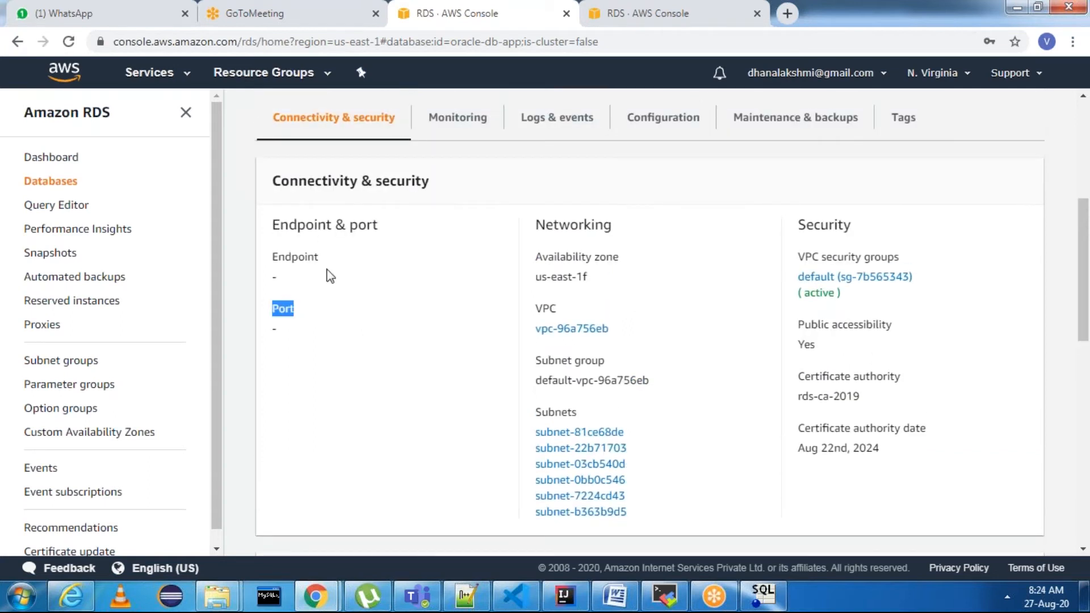
{"action": "left_click", "coordinate": [310, 325]}
Clear the MySqlConnection profile name and delete the extra New profile entry
{"action": "left_click", "coordinate": [764, 596]}
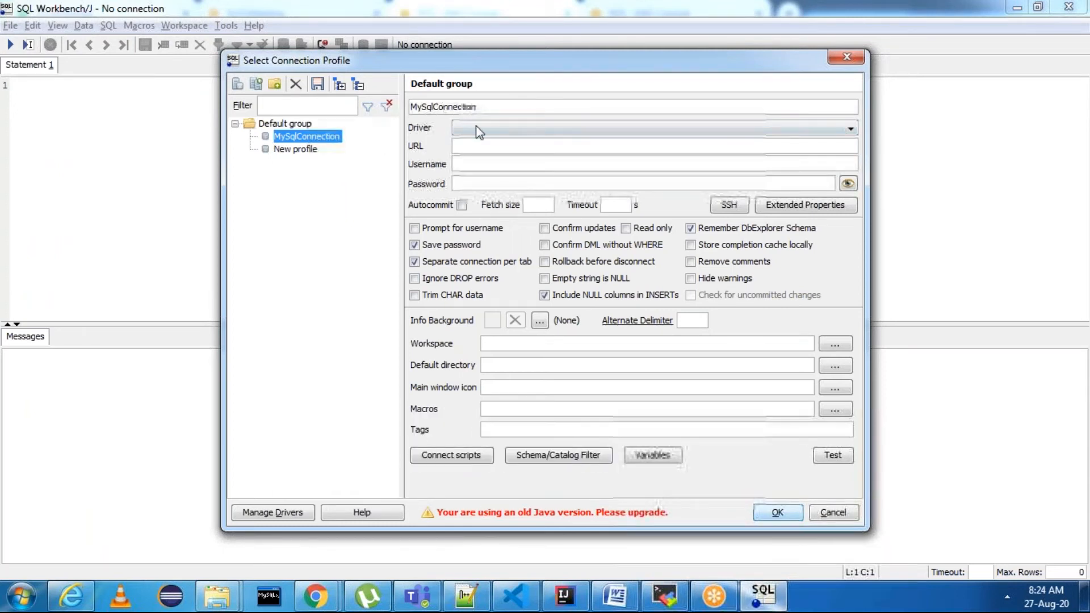
{"action": "double_click", "coordinate": [494, 111]}
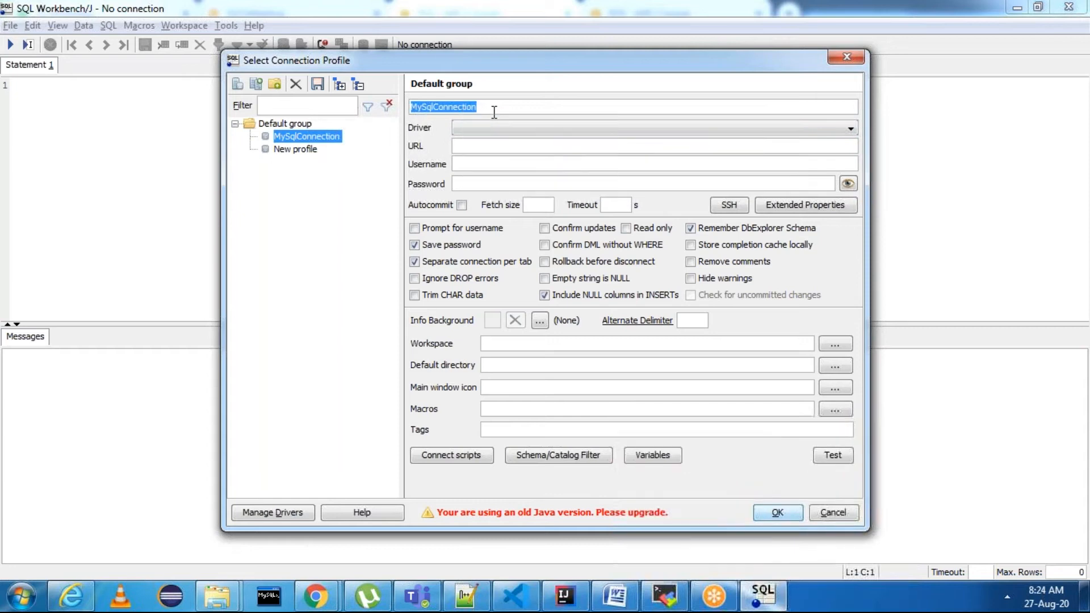
{"action": "type", "text": "O"}
{"action": "key", "text": "BackSpace"}
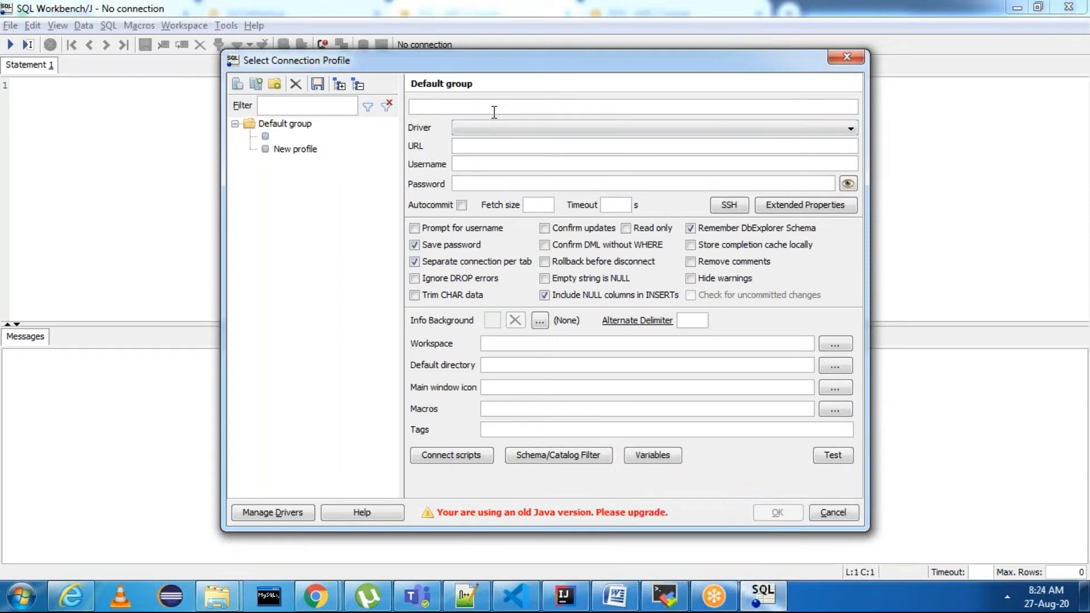
{"action": "left_click", "coordinate": [287, 151]}
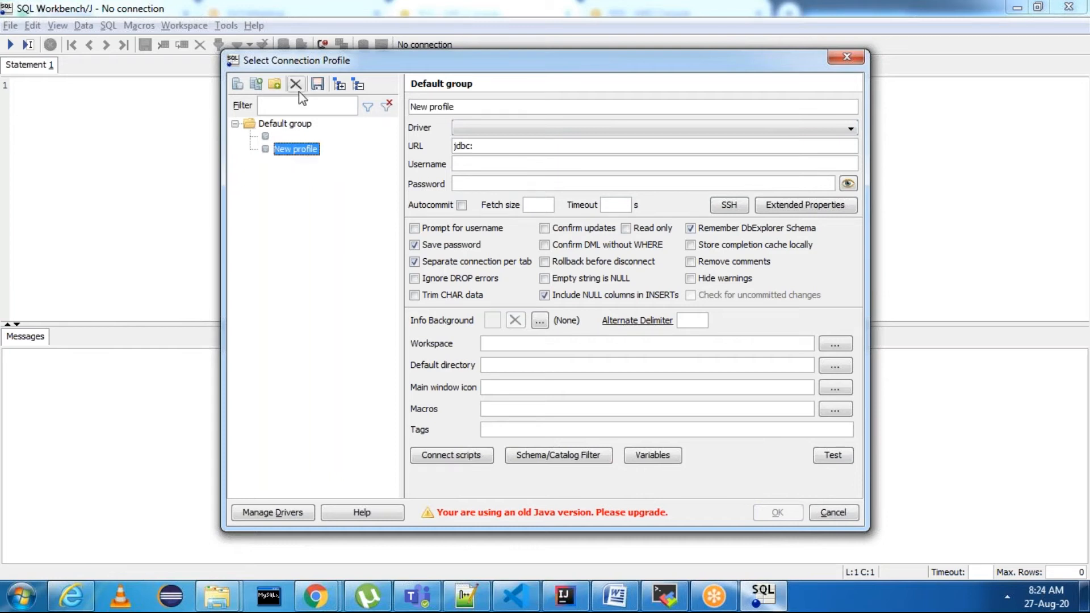
{"action": "left_click", "coordinate": [296, 84]}
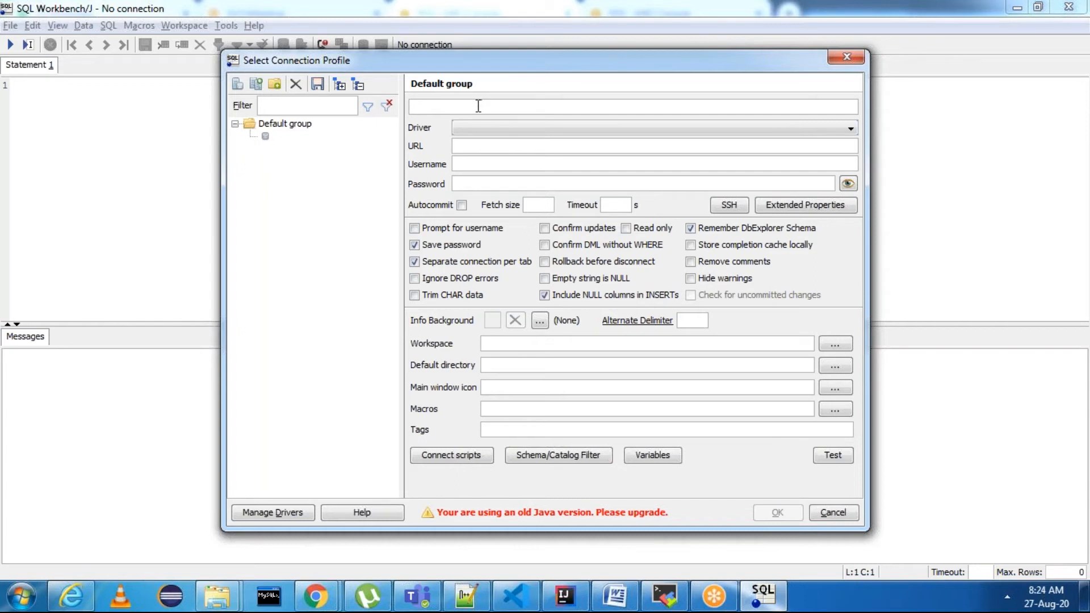
Choose the Oracle (oracle.jdbc.OracleDriver) driver for the connection profile
{"action": "left_click", "coordinate": [534, 130]}
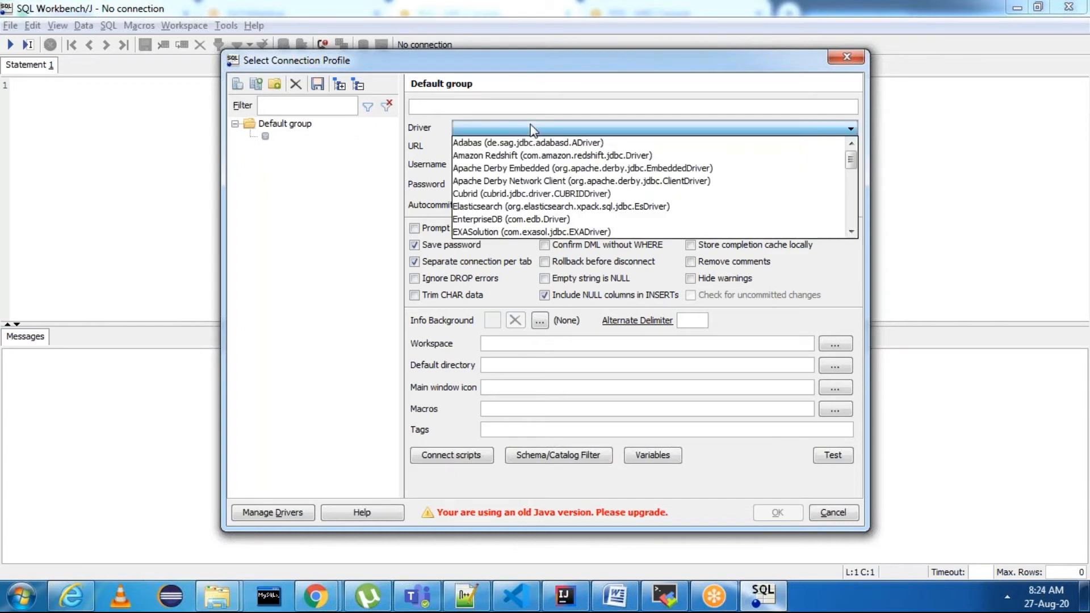
{"action": "left_click", "coordinate": [852, 232]}
{"action": "scroll", "coordinate": [854, 232], "scroll_direction": "down", "scroll_amount": 3}
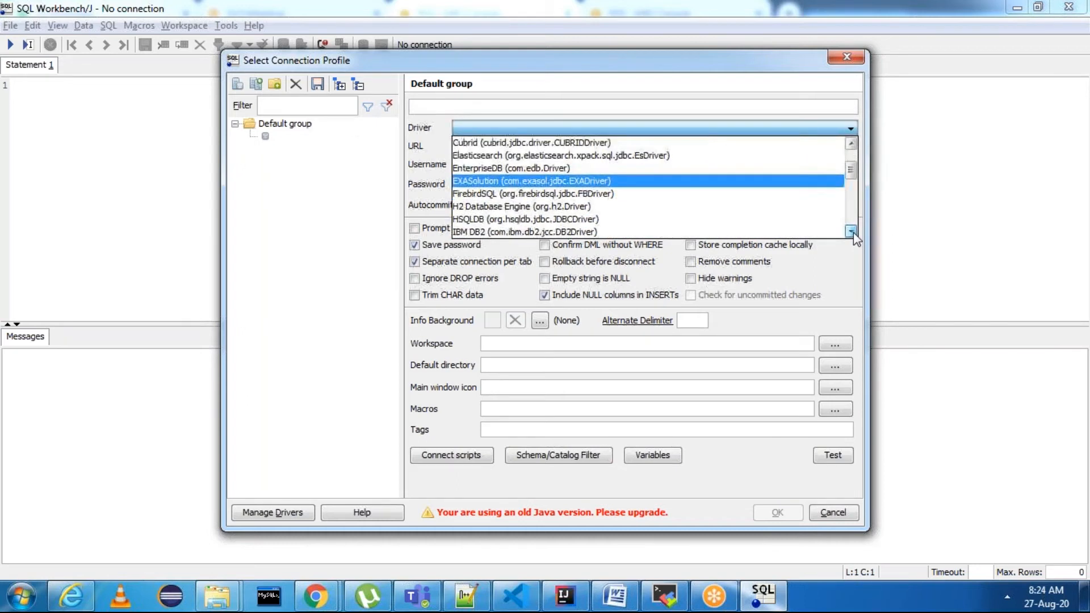
{"action": "scroll", "coordinate": [853, 232], "scroll_direction": "down", "scroll_amount": 3}
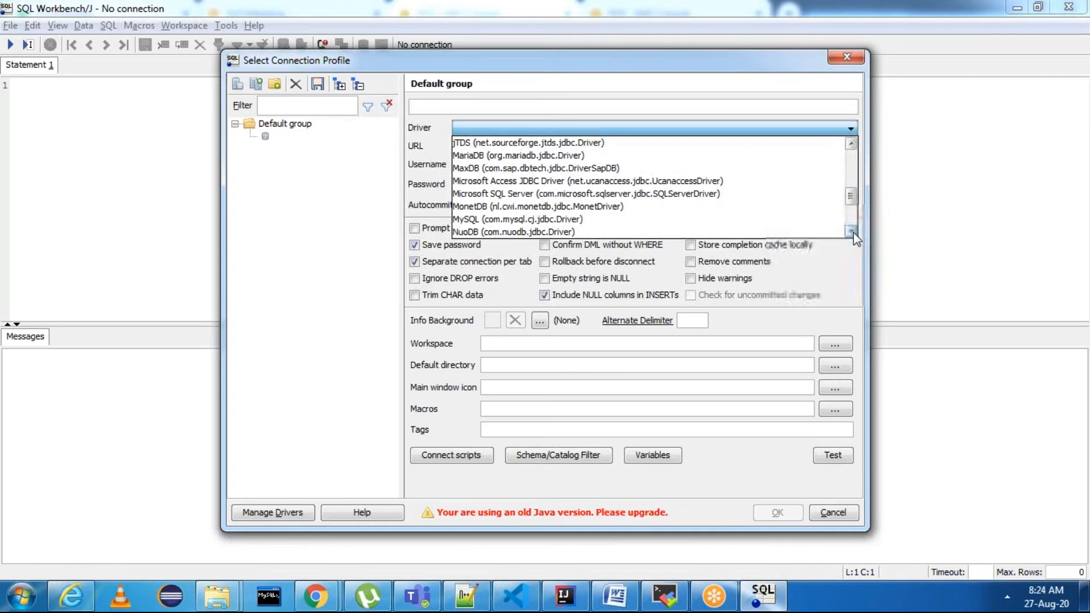
{"action": "left_click", "coordinate": [576, 209]}
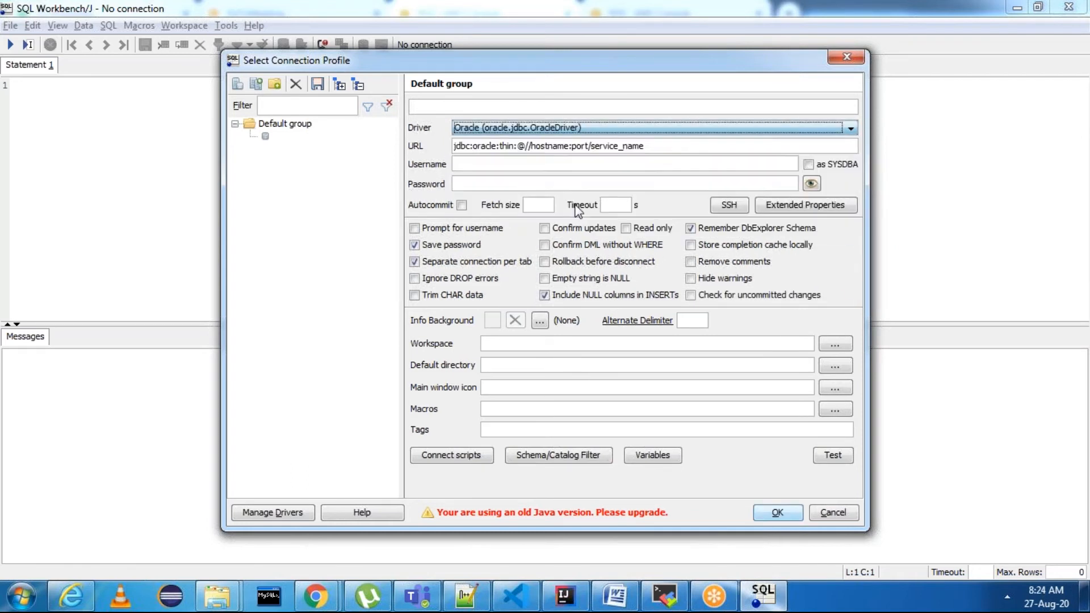
Enter admin as the username and paste the master password copied from Notepad++
{"action": "left_click", "coordinate": [517, 165]}
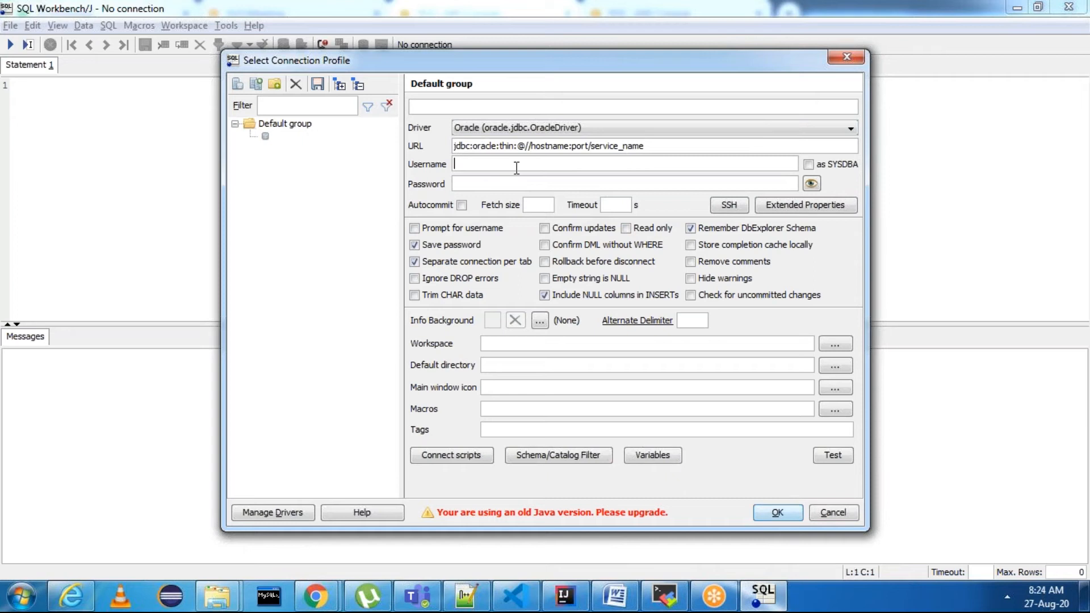
{"action": "type", "text": "admin"}
{"action": "left_click", "coordinate": [465, 596]}
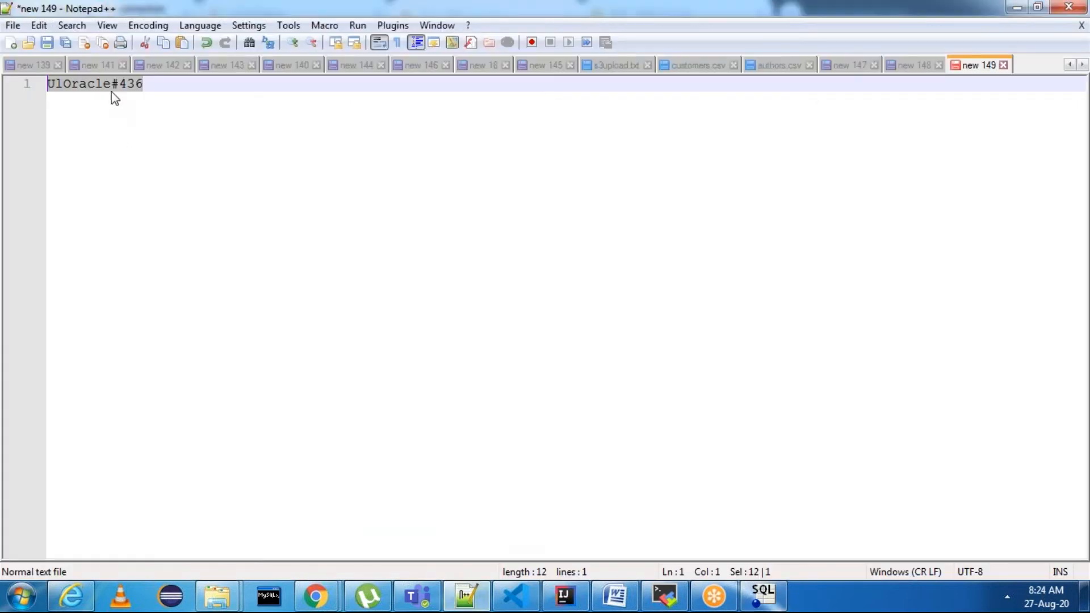
{"action": "right_click", "coordinate": [114, 86]}
{"action": "left_click", "coordinate": [146, 108]}
{"action": "left_click", "coordinate": [758, 601]}
{"action": "left_click", "coordinate": [532, 184]}
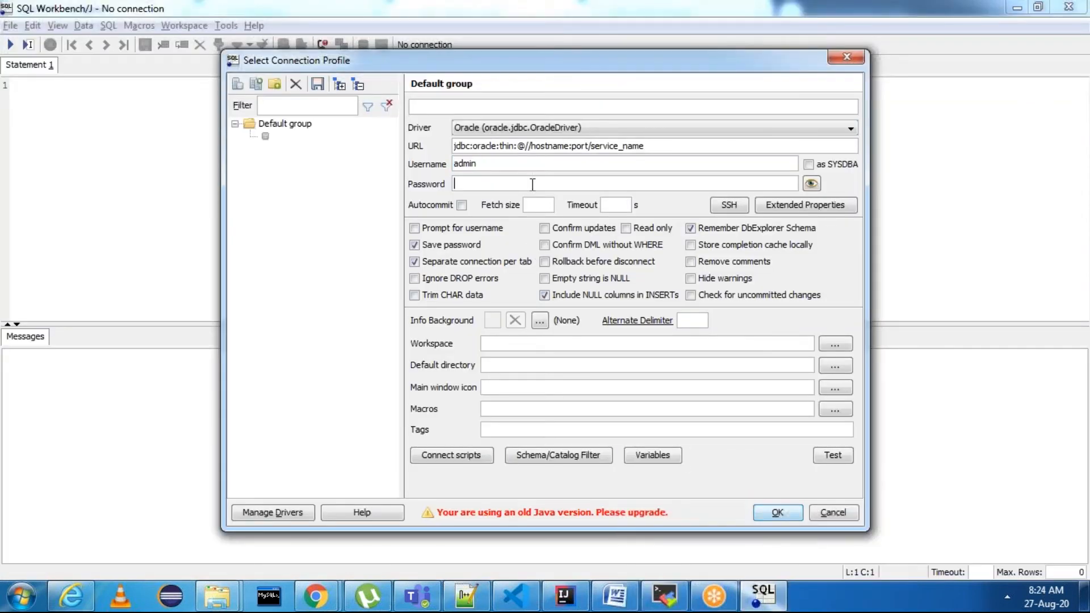
{"action": "key", "text": "ctrl+v"}
{"action": "triple_click", "coordinate": [588, 146]}
{"action": "left_click", "coordinate": [667, 147]}
Copy the DB name ORCL from the database's Configuration tab in RDS
{"action": "mouse_move", "coordinate": [316, 596]}
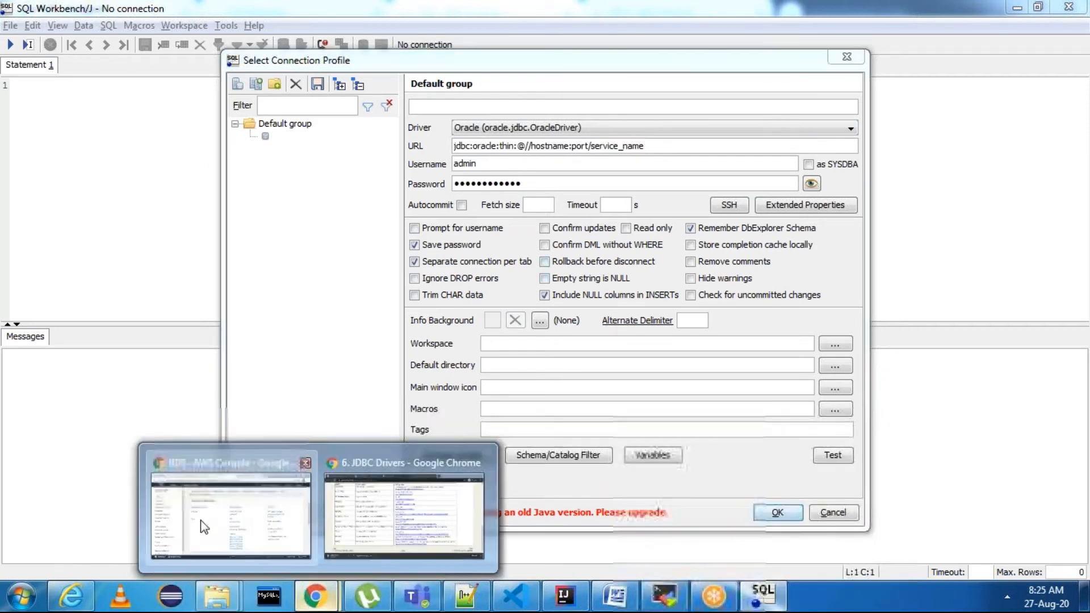
{"action": "left_click", "coordinate": [207, 528]}
{"action": "left_click", "coordinate": [662, 117]}
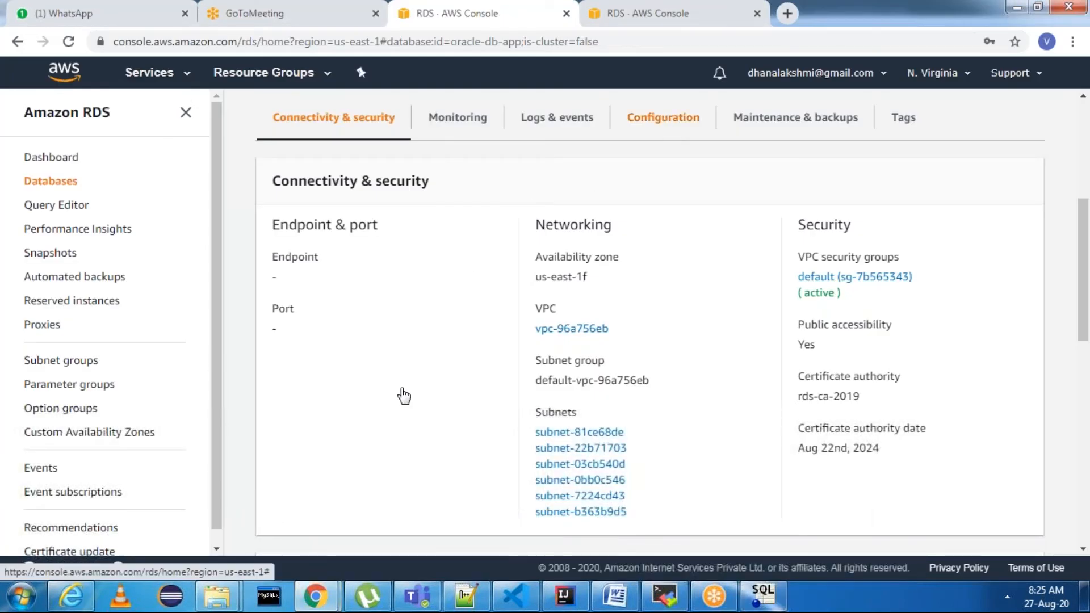
{"action": "scroll", "coordinate": [405, 391], "scroll_direction": "down", "scroll_amount": 2}
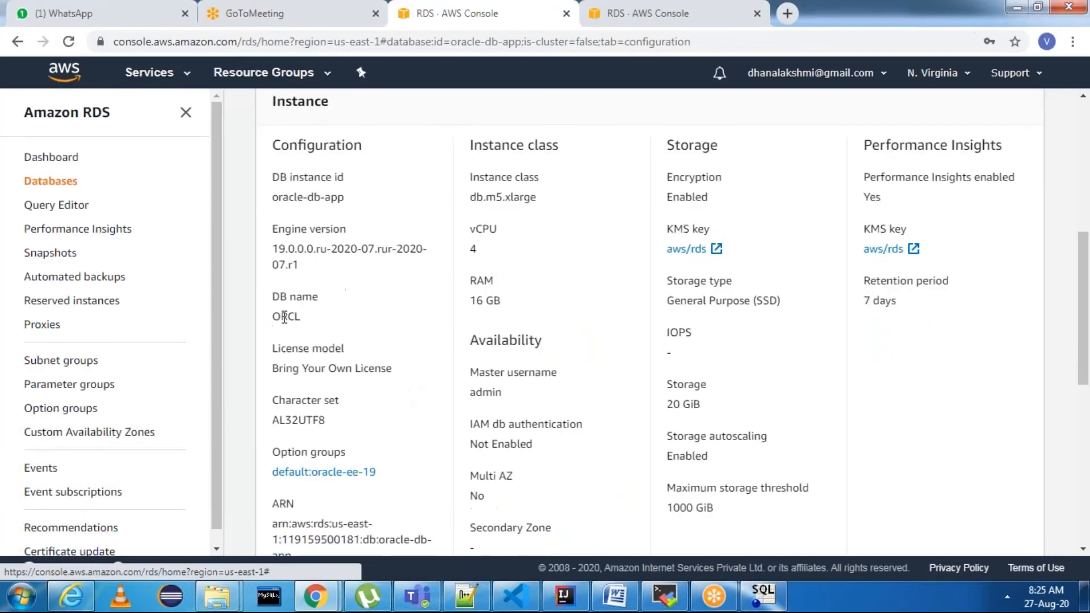
{"action": "double_click", "coordinate": [284, 317]}
{"action": "right_click", "coordinate": [284, 316]}
{"action": "left_click", "coordinate": [309, 326]}
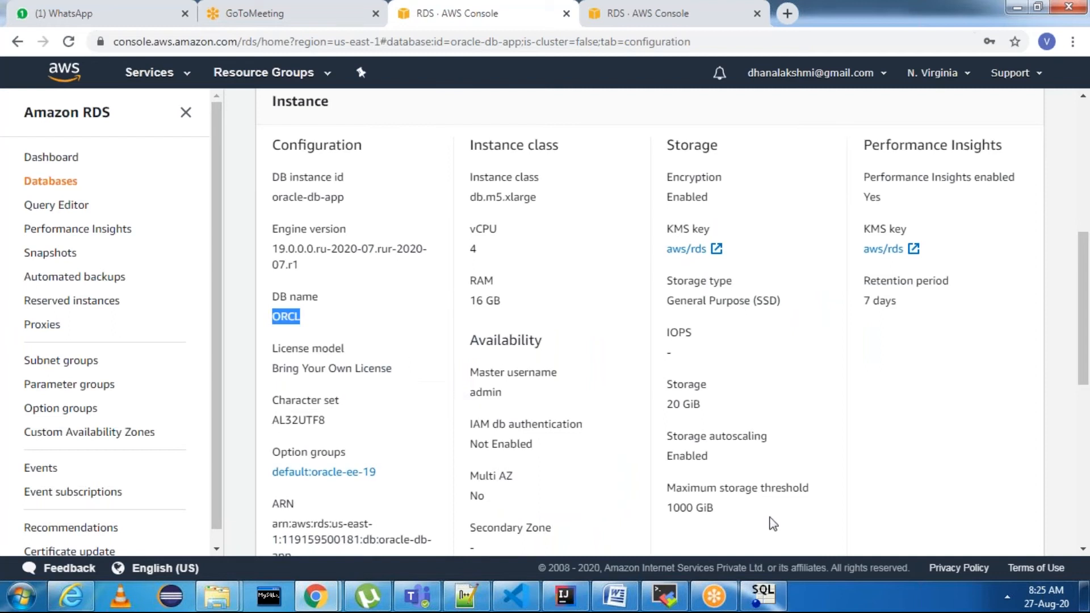
Delete the service_name placeholder at the end of the SQL Workbench/J connection URL
{"action": "left_click", "coordinate": [764, 596]}
{"action": "left_click", "coordinate": [703, 151]}
{"action": "key", "text": "BackSpace"}
{"action": "key", "text": "BackSpace"}
{"action": "key", "text": "BackSpace"}
Fill the connection URL with service name ORCL and port 1521
{"action": "type", "text": "ORCL"}
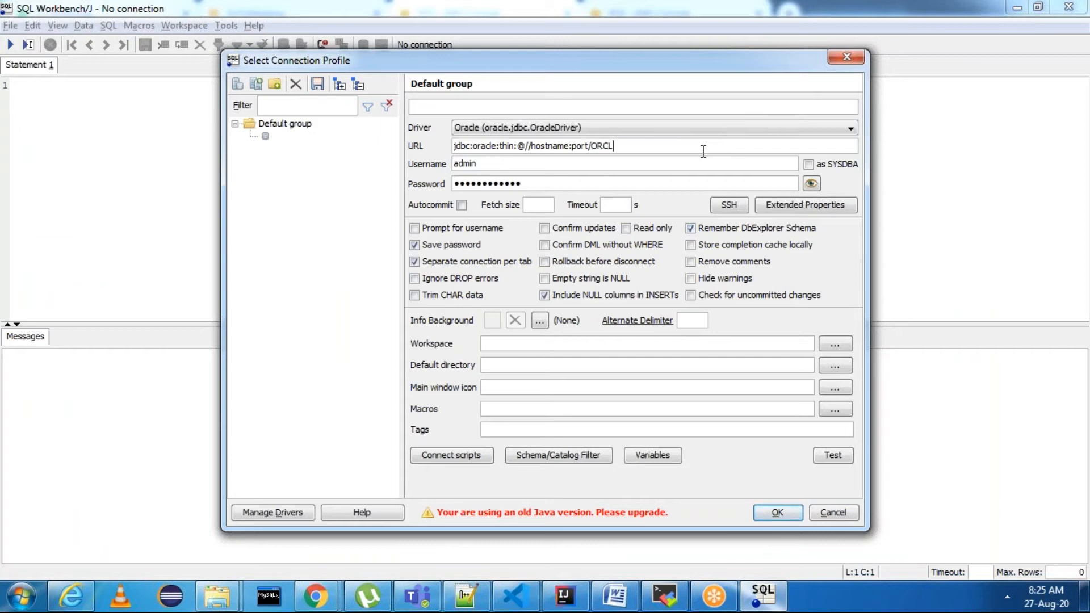
{"action": "key", "text": "BackSpace"}
{"action": "key", "text": "BackSpace"}
{"action": "key", "text": "BackSpace"}
{"action": "key", "text": "BackSpace"}
{"action": "key", "text": "BackSpace"}
{"action": "type", "text": "1521"}
Recheck oracle-db-app's still-blank Endpoint in RDS, then return to editing the connection URL
{"action": "left_click", "coordinate": [307, 607]}
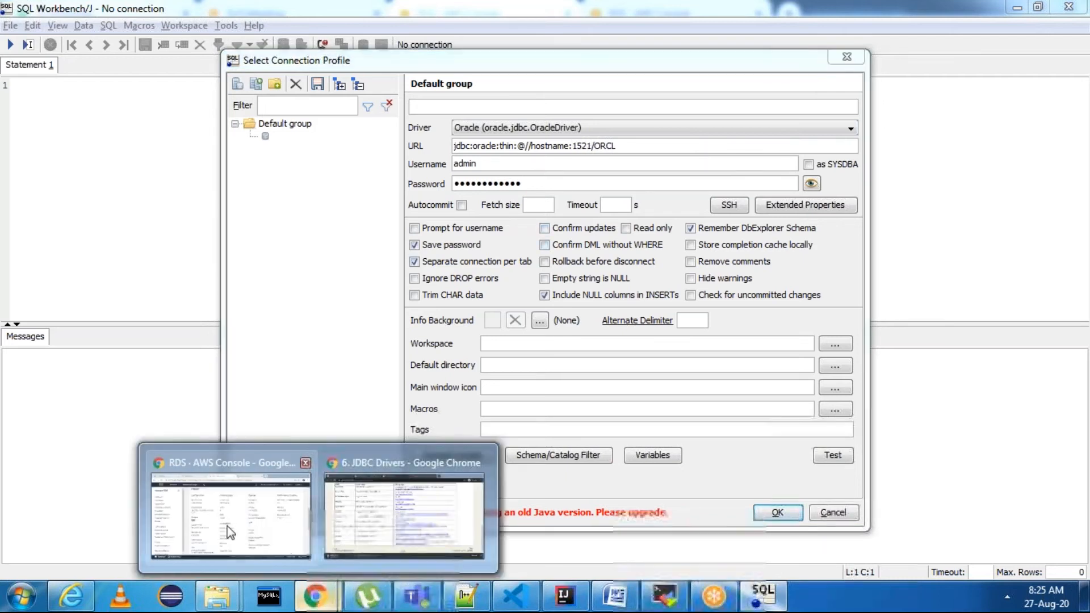
{"action": "left_click", "coordinate": [227, 528]}
{"action": "scroll", "coordinate": [381, 279], "scroll_direction": "up", "scroll_amount": 4}
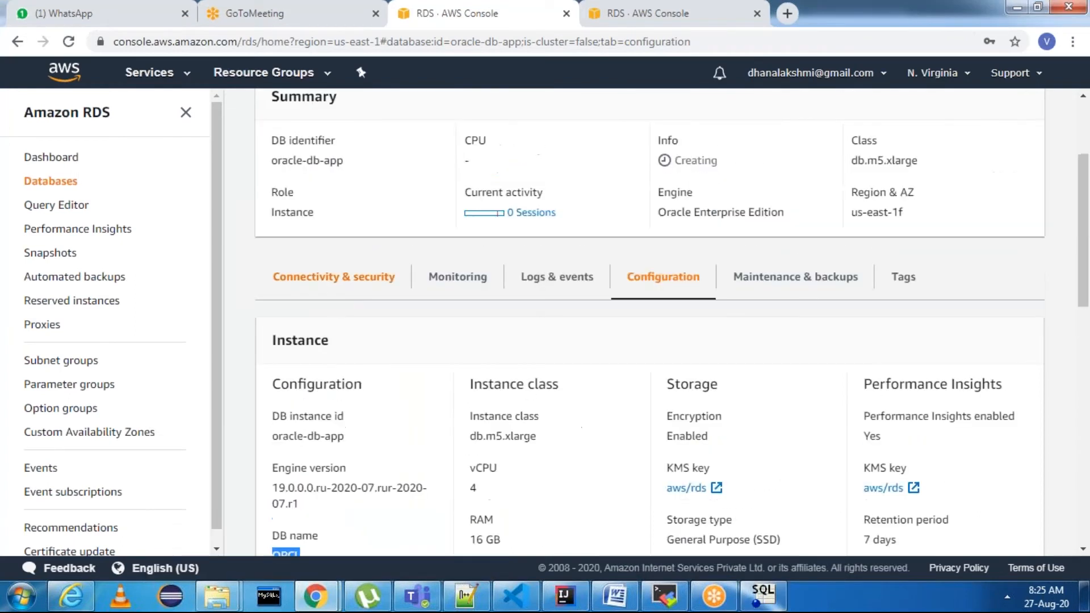
{"action": "left_click", "coordinate": [358, 282]}
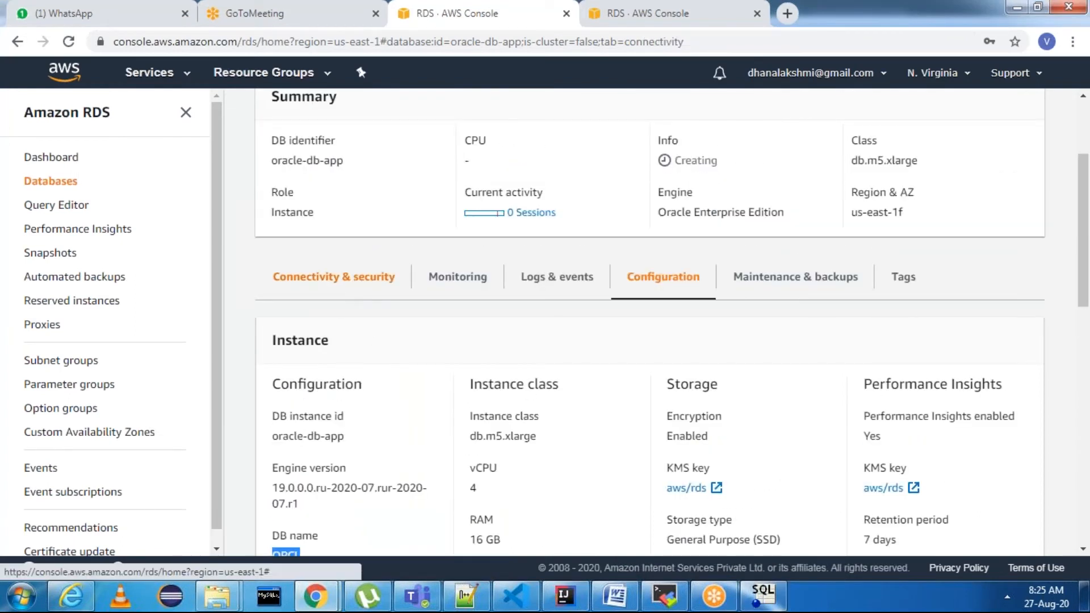
{"action": "left_click_drag", "start_coordinate": [270, 421], "coordinate": [336, 423]}
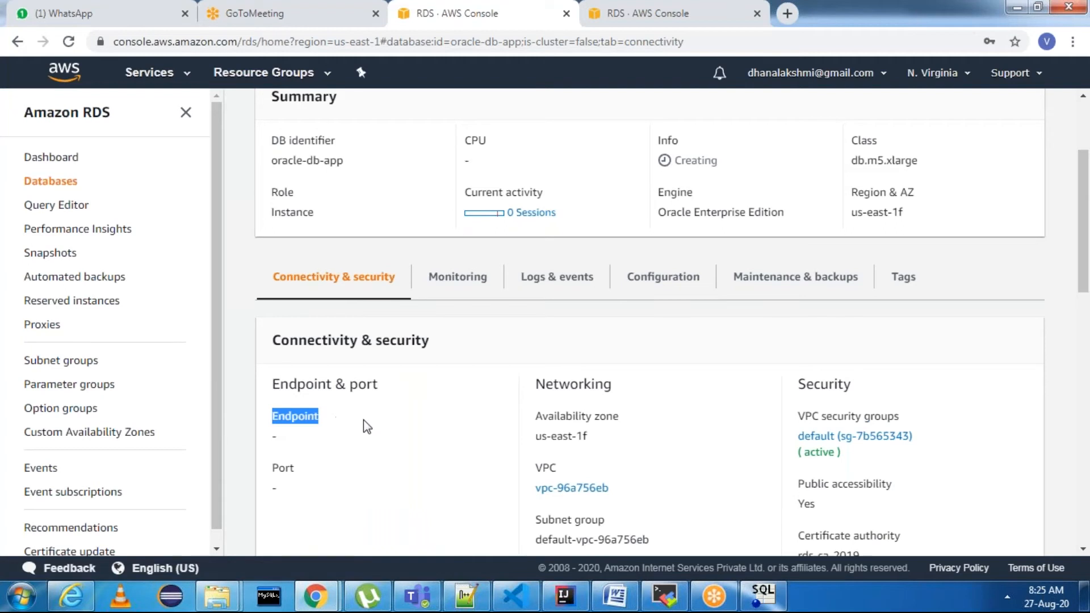
{"action": "left_click", "coordinate": [379, 396]}
{"action": "left_click", "coordinate": [764, 596]}
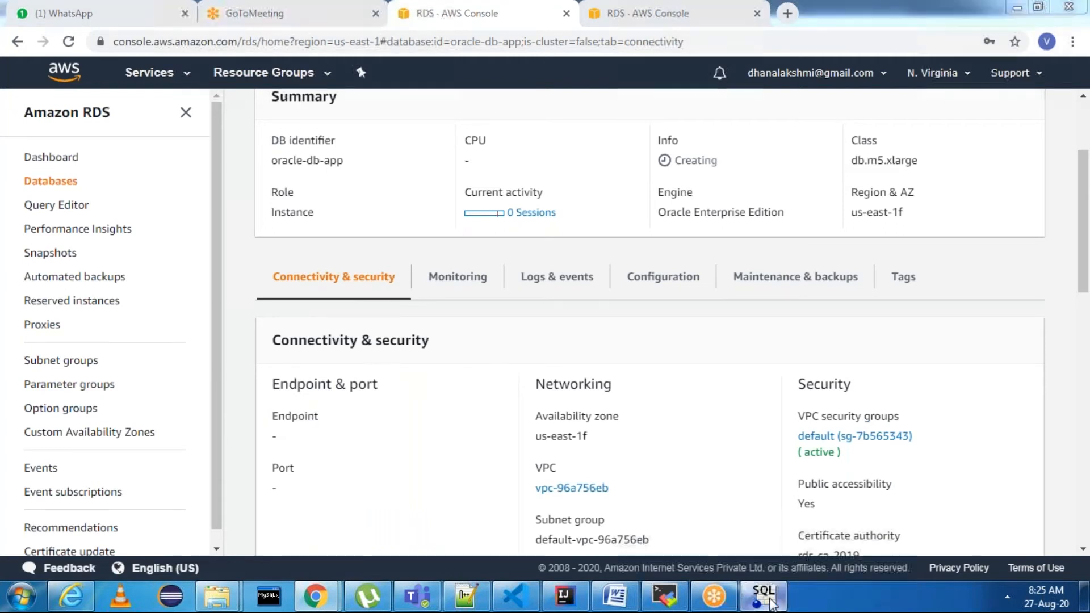
{"action": "left_click", "coordinate": [656, 151]}
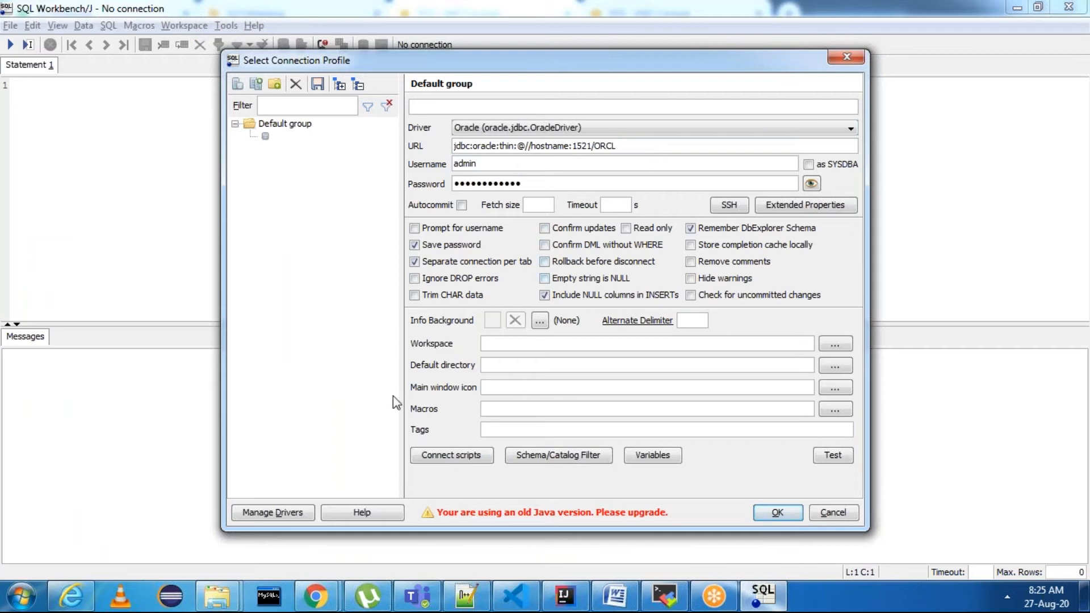
Add ojdbc8.jar from Downloads as the Oracle driver's library and confirm
{"action": "left_click", "coordinate": [270, 513]}
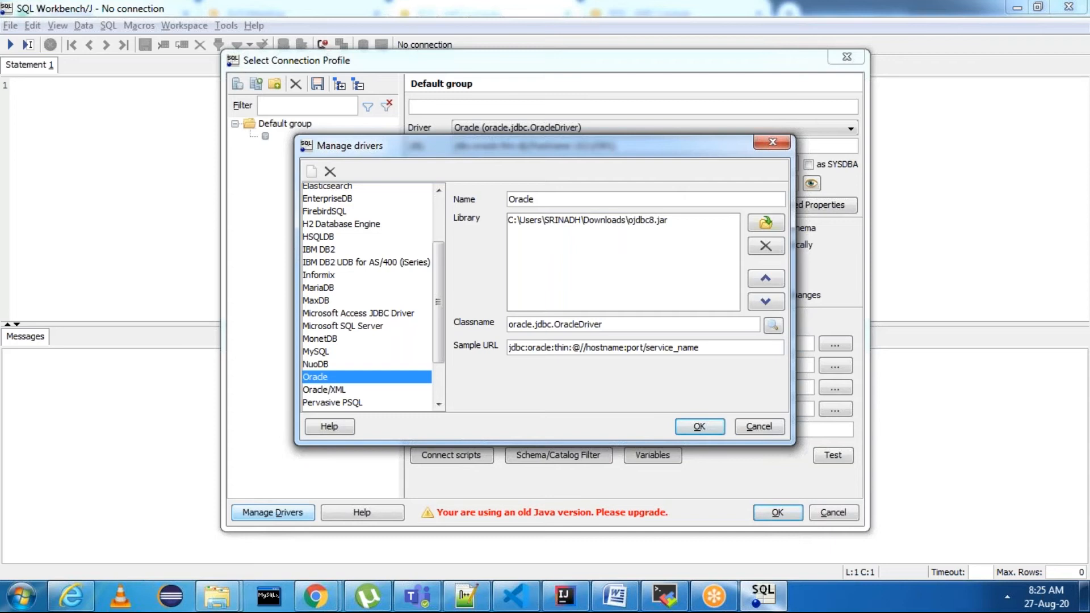
{"action": "left_click", "coordinate": [766, 224]}
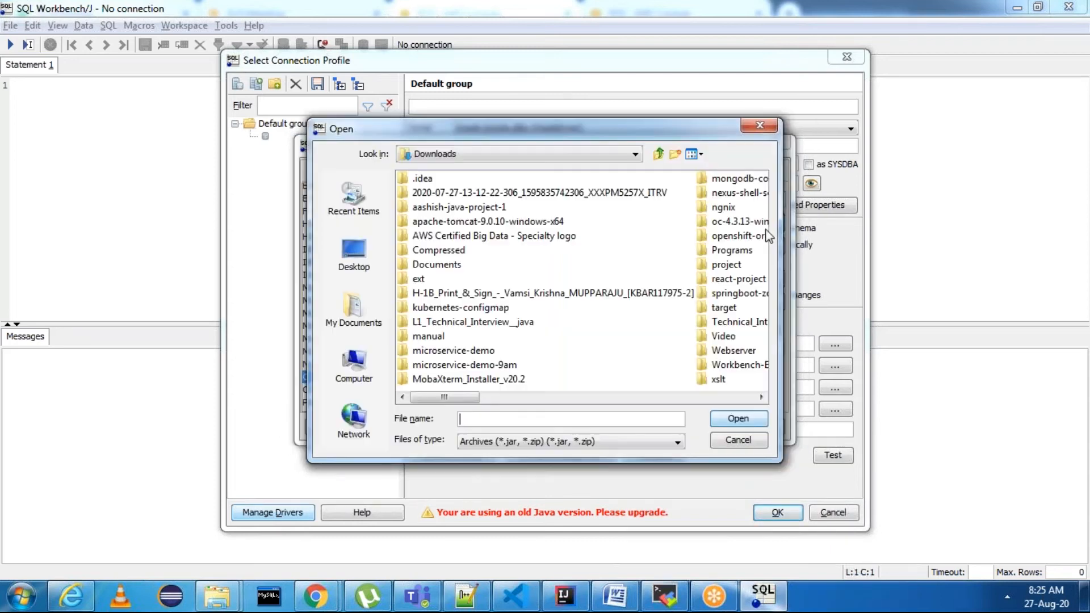
{"action": "left_click_drag", "start_coordinate": [468, 399], "coordinate": [585, 398]}
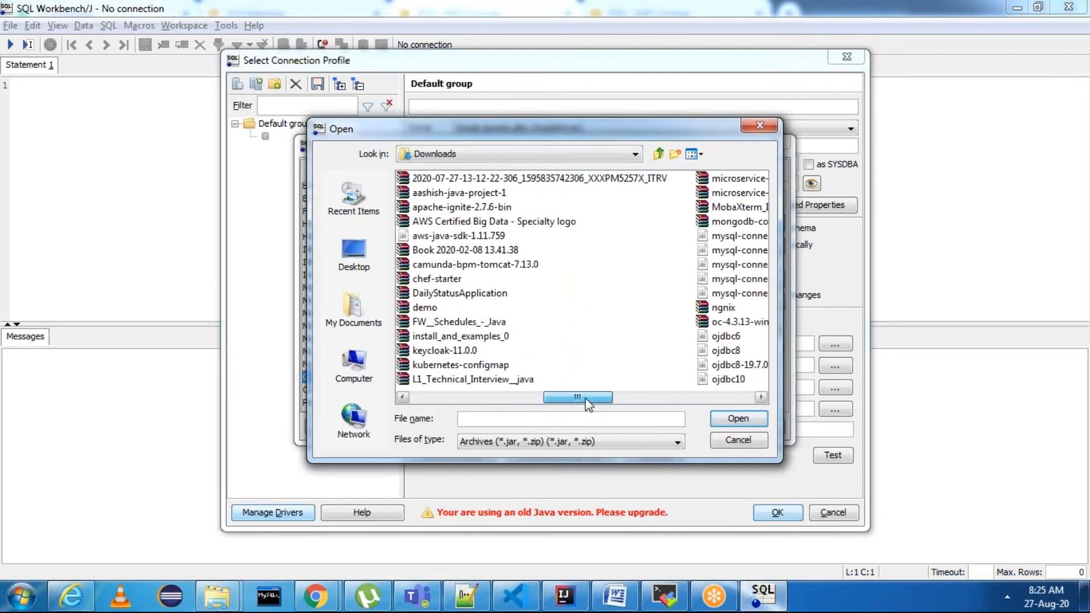
{"action": "left_click", "coordinate": [734, 353]}
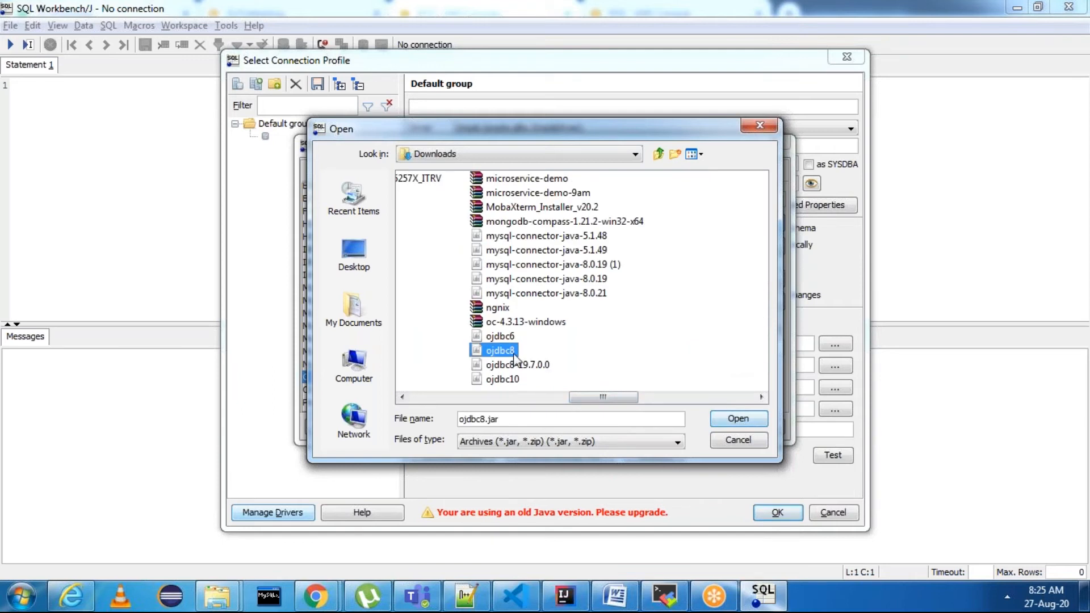
{"action": "left_click", "coordinate": [748, 421]}
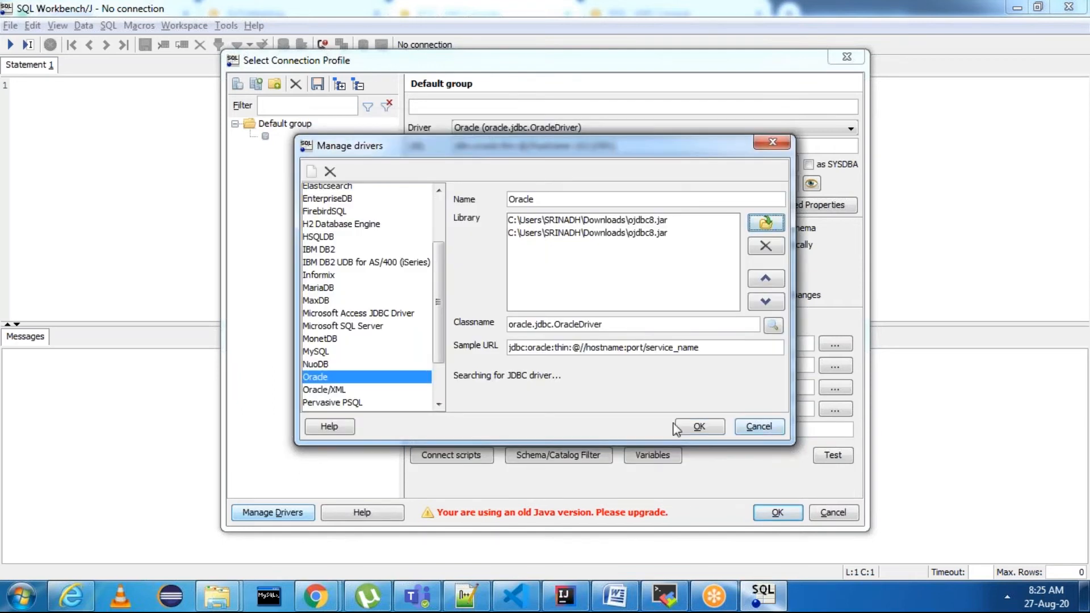
{"action": "left_click", "coordinate": [699, 427]}
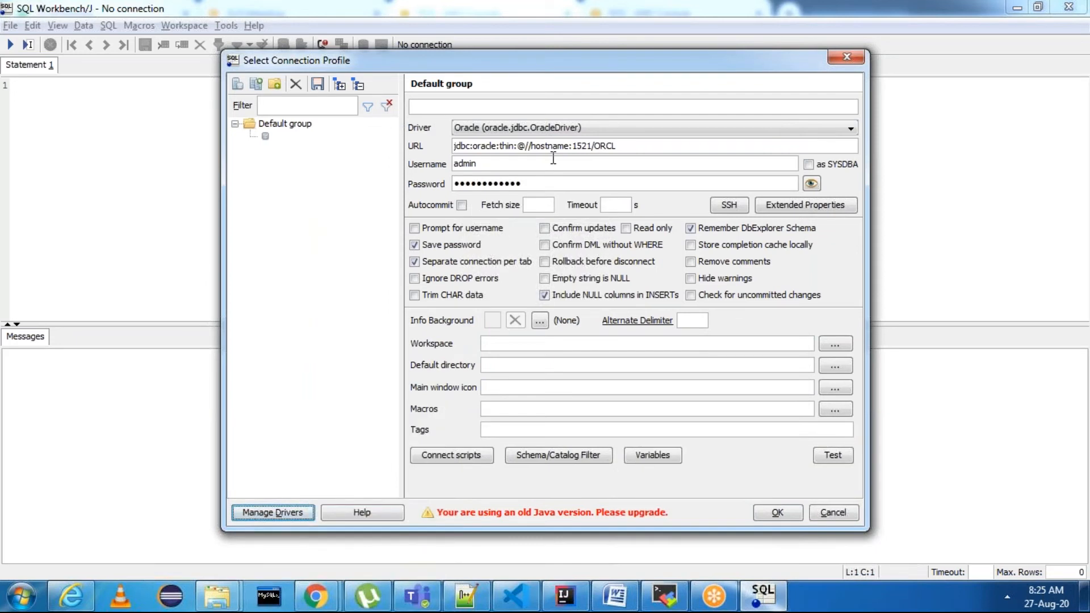
{"action": "left_click", "coordinate": [315, 602]}
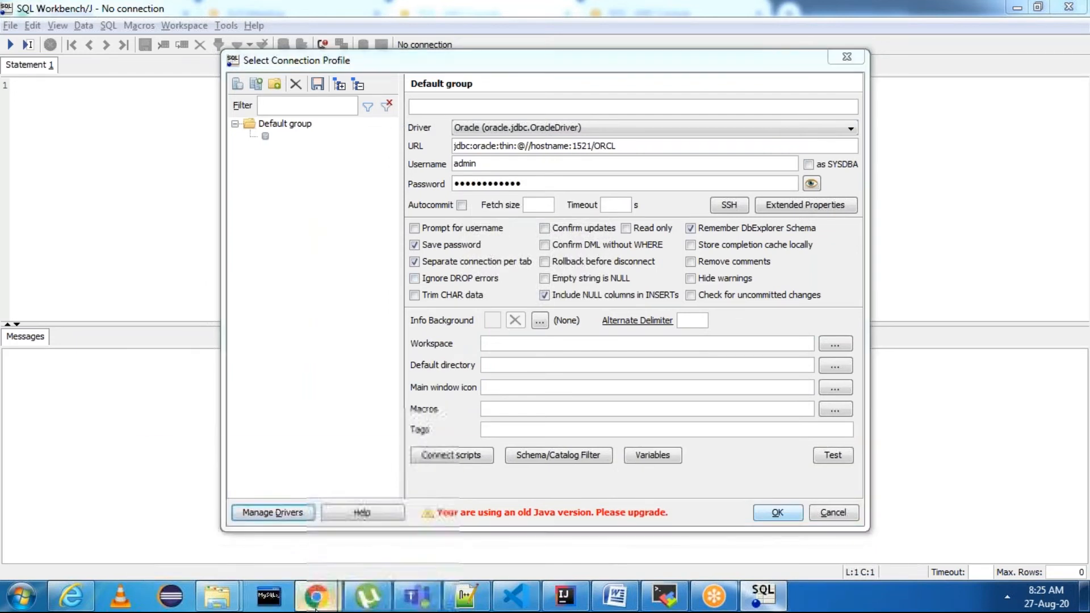
Reload the oracle-db-app details page in RDS and check its status
{"action": "left_click", "coordinate": [233, 509]}
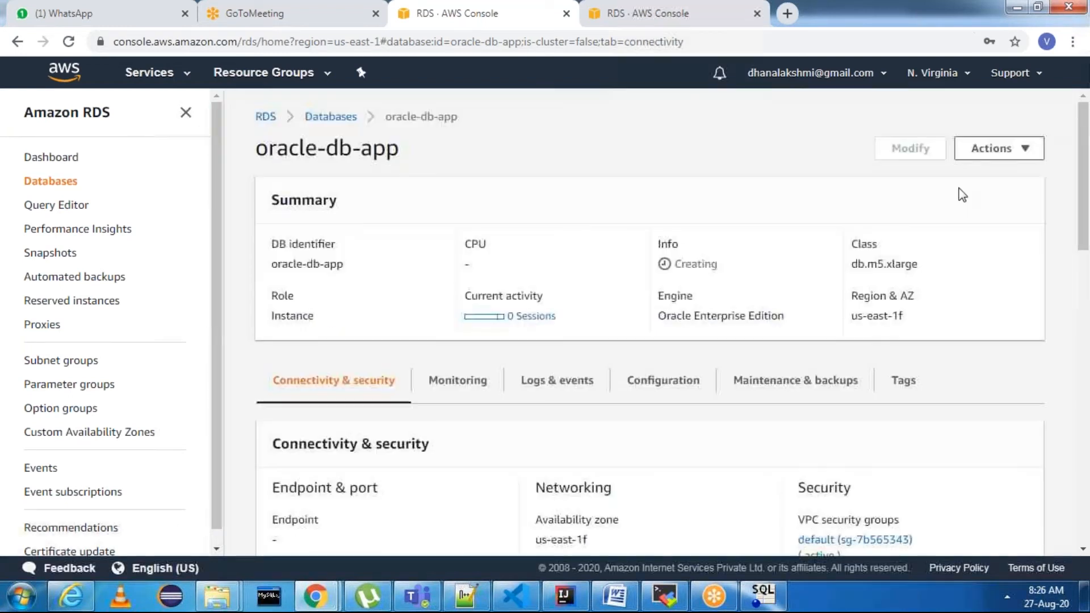
{"action": "left_click", "coordinate": [62, 47]}
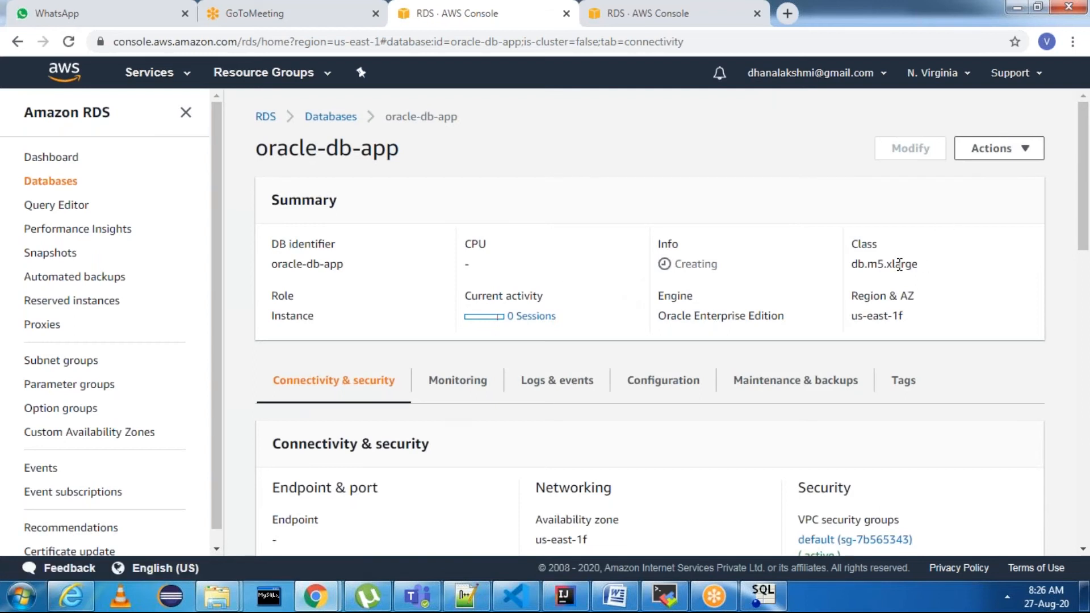
{"action": "scroll", "coordinate": [899, 265], "scroll_direction": "down", "scroll_amount": 3}
{"action": "scroll", "coordinate": [900, 264], "scroll_direction": "up", "scroll_amount": 1}
{"action": "left_click_drag", "start_coordinate": [674, 184], "coordinate": [742, 196]}
{"action": "left_click", "coordinate": [740, 203]}
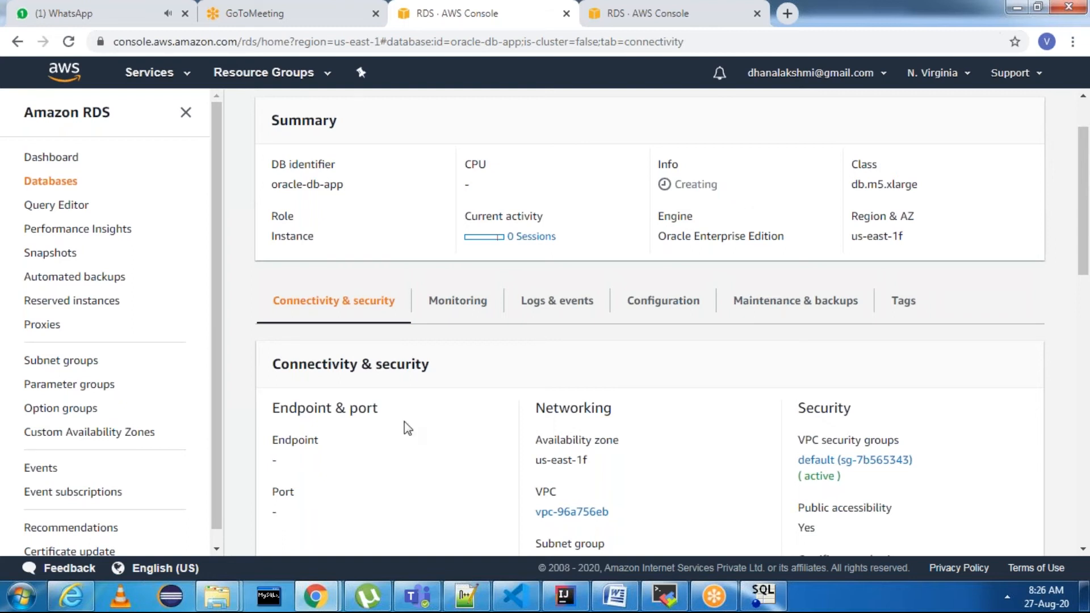
{"action": "scroll", "coordinate": [408, 429], "scroll_direction": "down", "scroll_amount": 3}
{"action": "scroll", "coordinate": [408, 429], "scroll_direction": "up", "scroll_amount": 2}
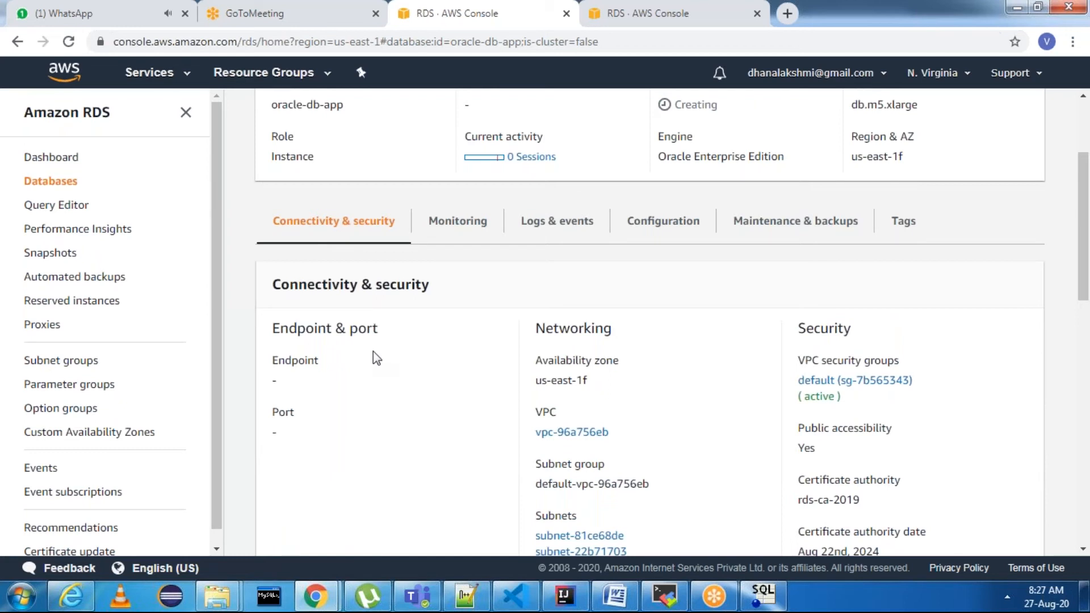
{"action": "scroll", "coordinate": [373, 350], "scroll_direction": "down", "scroll_amount": 4}
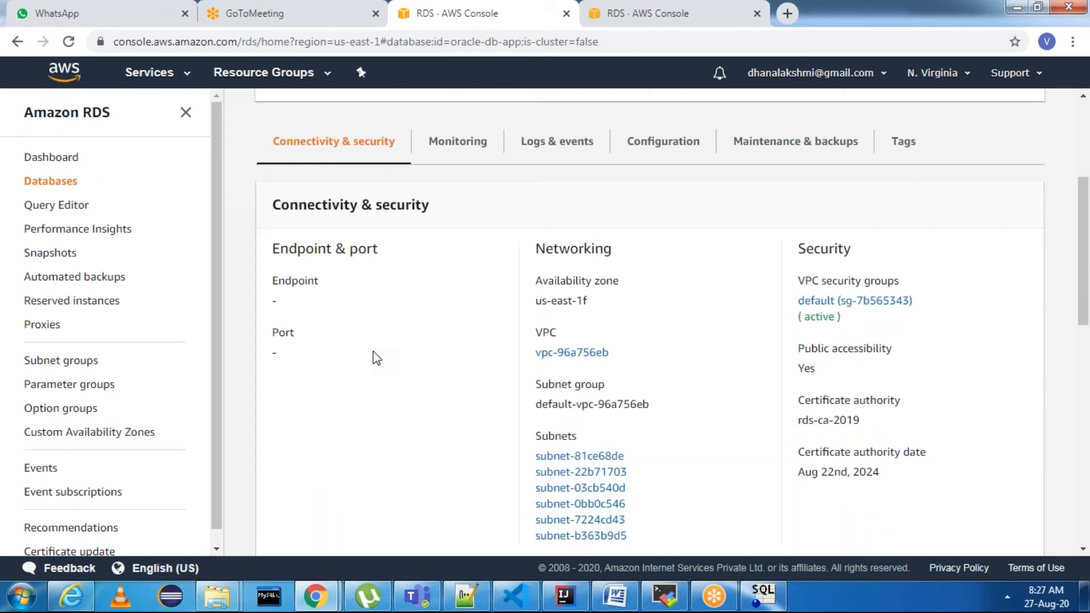
{"action": "scroll", "coordinate": [597, 304], "scroll_direction": "up", "scroll_amount": 5}
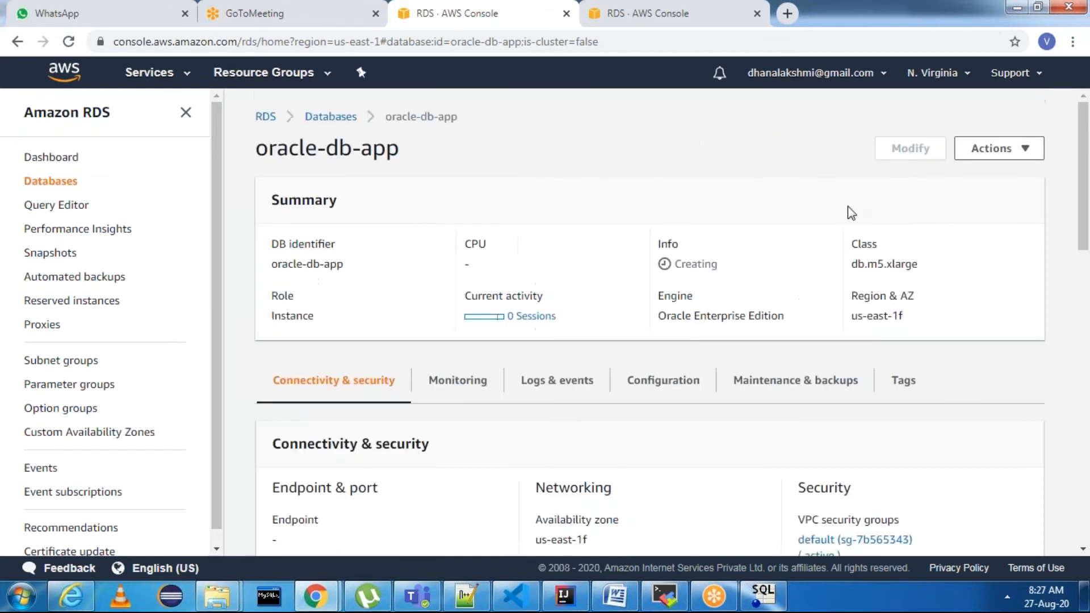
Reopen oracle-db-app and copy its endpoint oracle-db-app.cdtvwz5lqonj.us-east-1.rds.amazonaws.com
{"action": "left_click", "coordinate": [323, 119]}
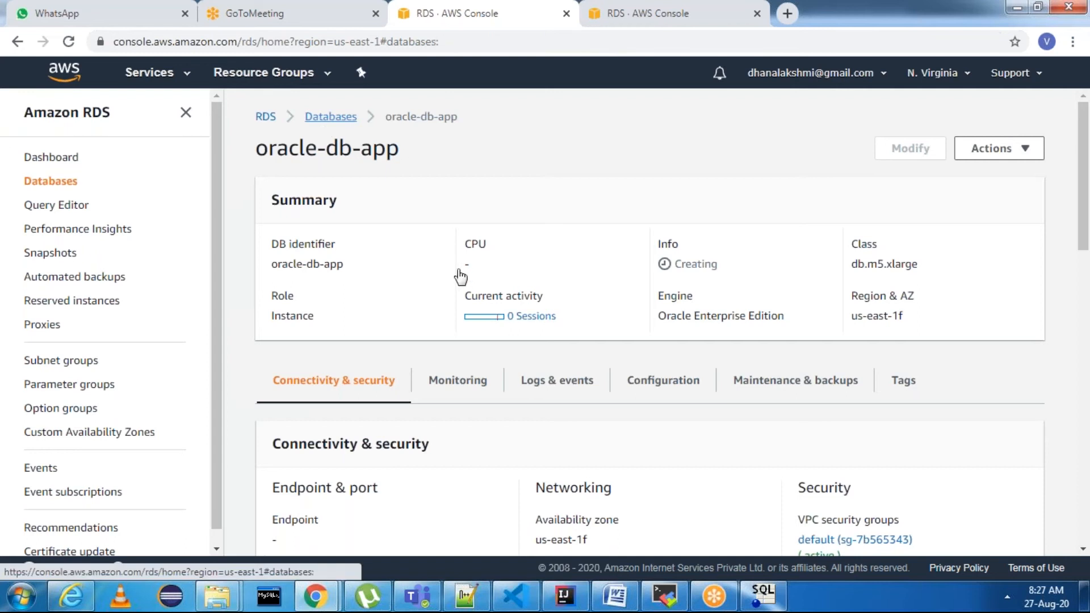
{"action": "left_click", "coordinate": [379, 285]}
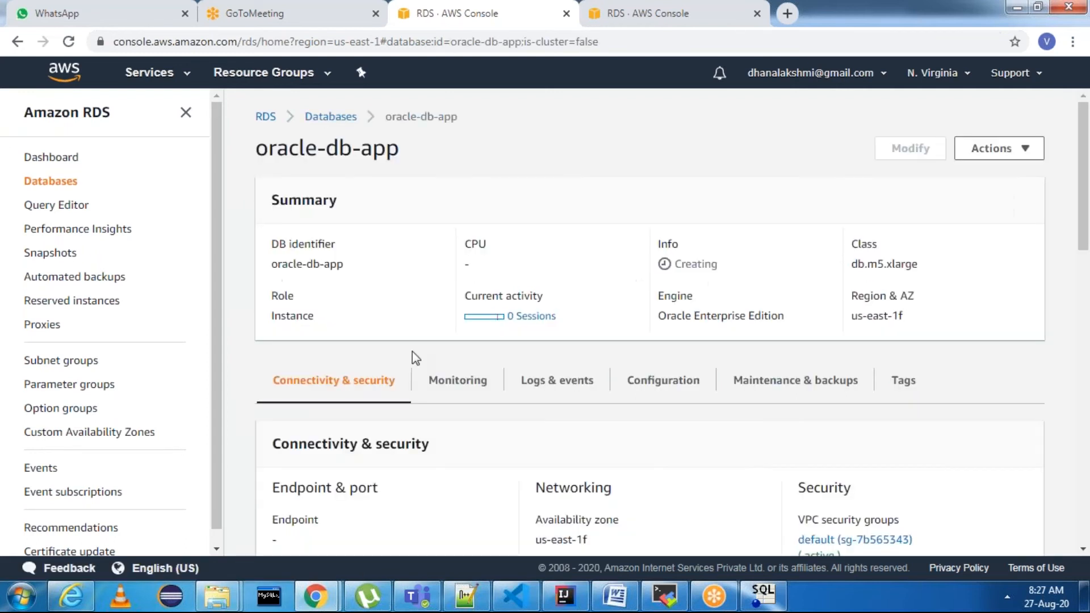
{"action": "scroll", "coordinate": [415, 464], "scroll_direction": "down", "scroll_amount": 3}
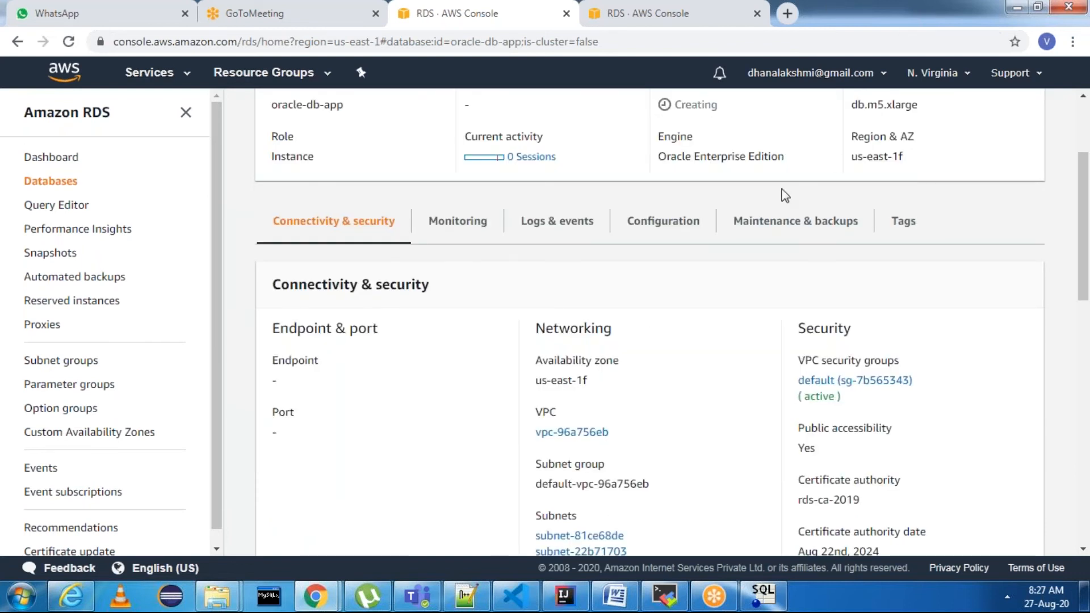
{"action": "left_click_drag", "start_coordinate": [268, 360], "coordinate": [278, 436]}
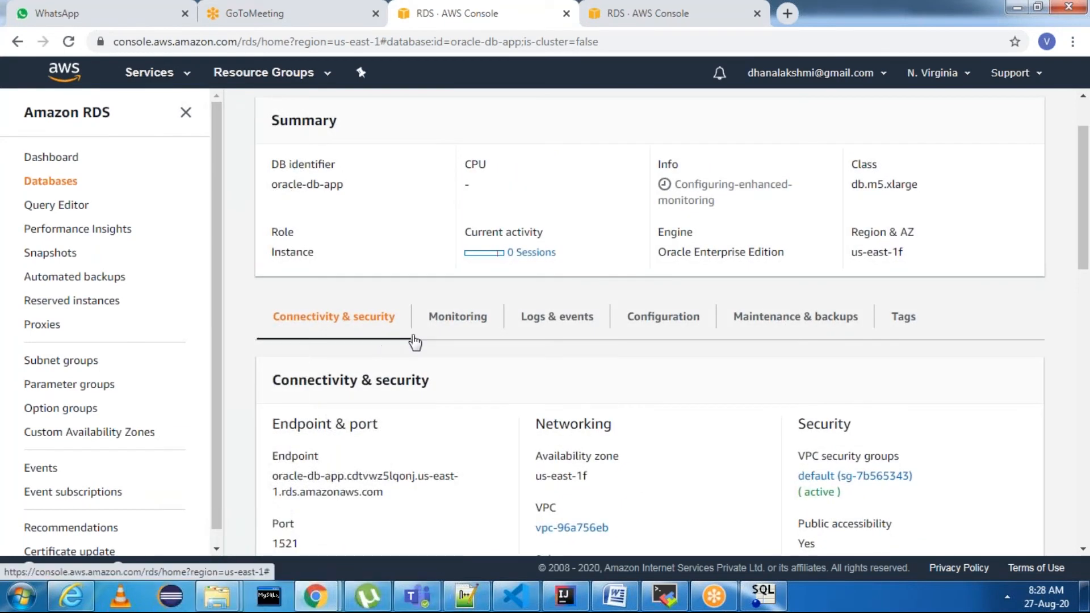
{"action": "scroll", "coordinate": [410, 337], "scroll_direction": "down", "scroll_amount": 3}
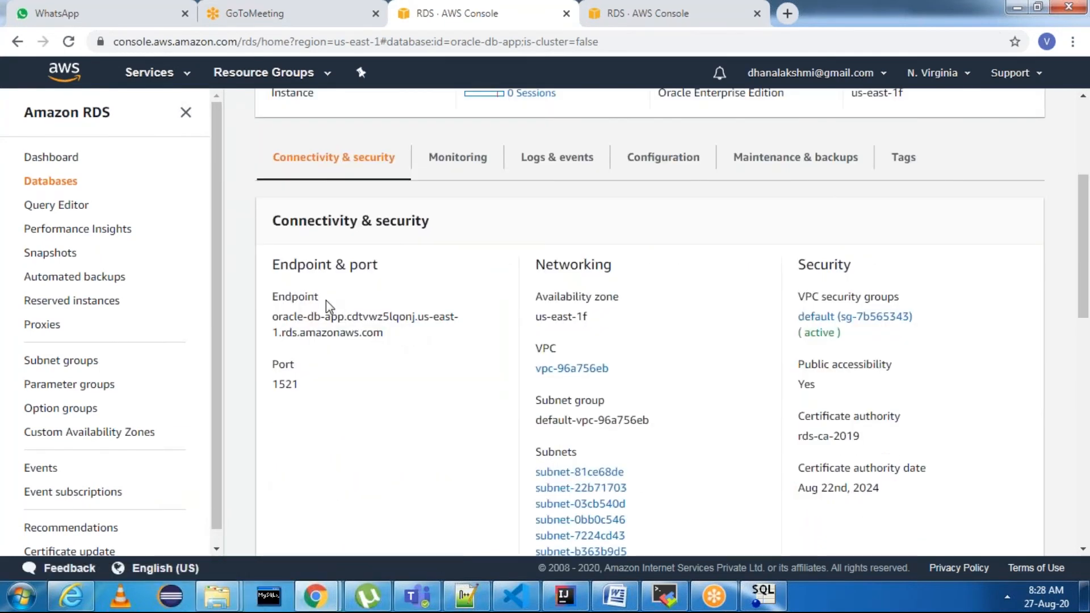
{"action": "left_click_drag", "start_coordinate": [274, 316], "coordinate": [426, 336]}
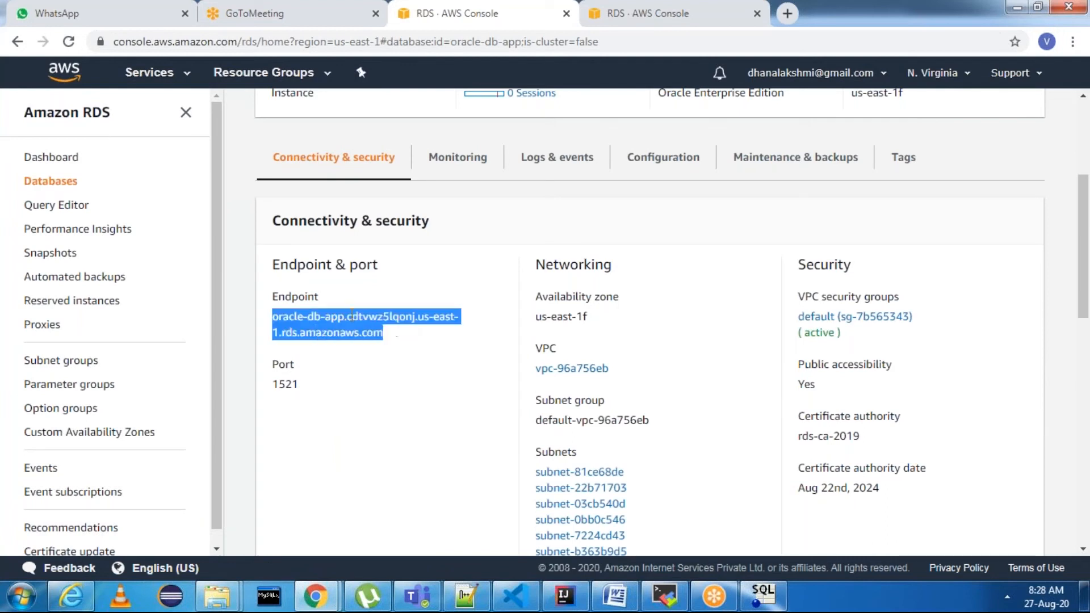
{"action": "right_click", "coordinate": [352, 316]}
{"action": "left_click", "coordinate": [369, 329]}
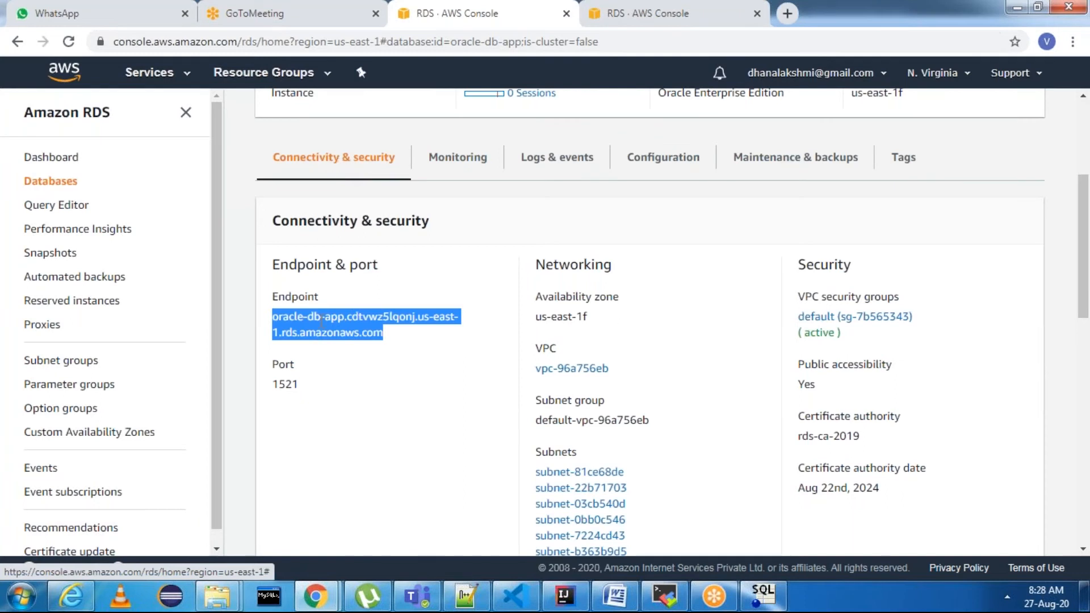
Swap 'hostname' in the URL for the oracle-db-app RDS endpoint and test; it fails with a Network Adapter error
{"action": "left_click", "coordinate": [764, 596]}
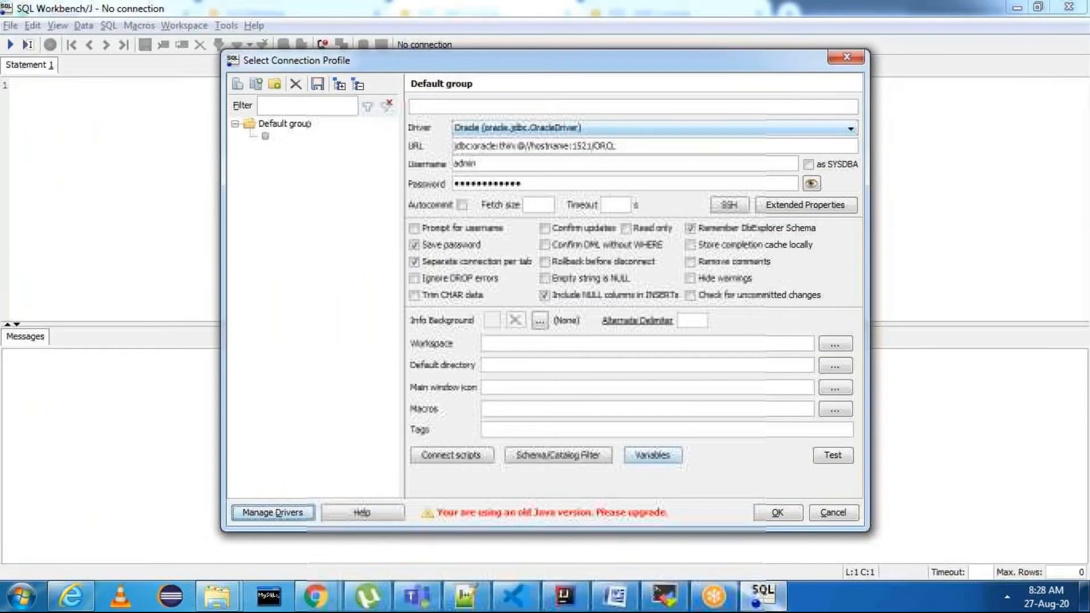
{"action": "triple_click", "coordinate": [570, 147]}
{"action": "left_click", "coordinate": [660, 150]}
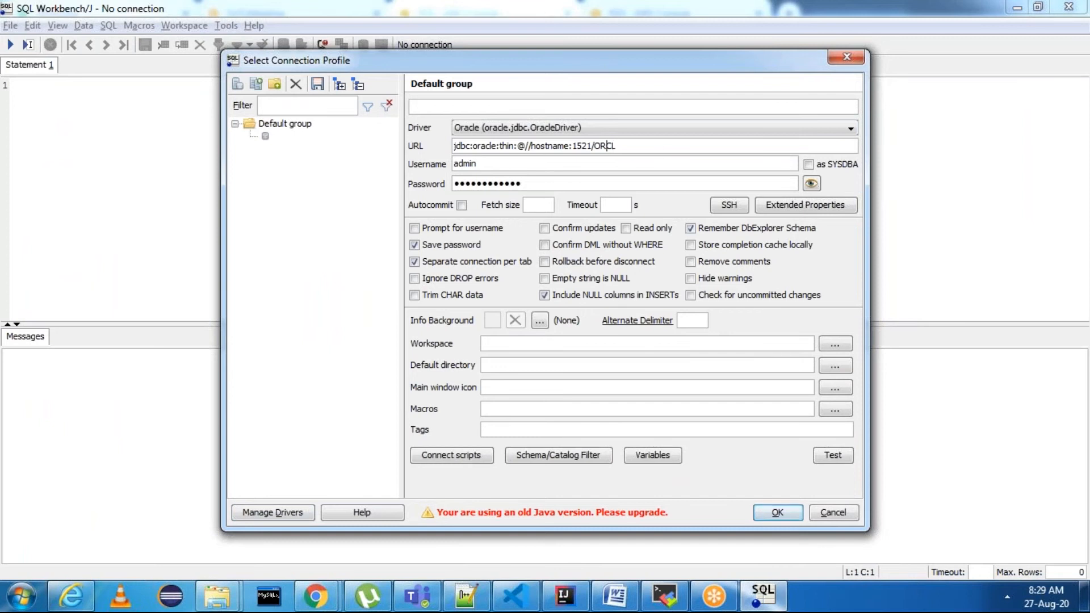
{"action": "key", "text": "BackSpace"}
{"action": "key", "text": "BackSpace"}
{"action": "key", "text": "BackSpace"}
{"action": "key", "text": "BackSpace"}
{"action": "key", "text": "BackSpace"}
{"action": "key", "text": "BackSpace"}
{"action": "key", "text": "BackSpace"}
{"action": "key", "text": "BackSpace"}
{"action": "key", "text": "ctrl+v"}
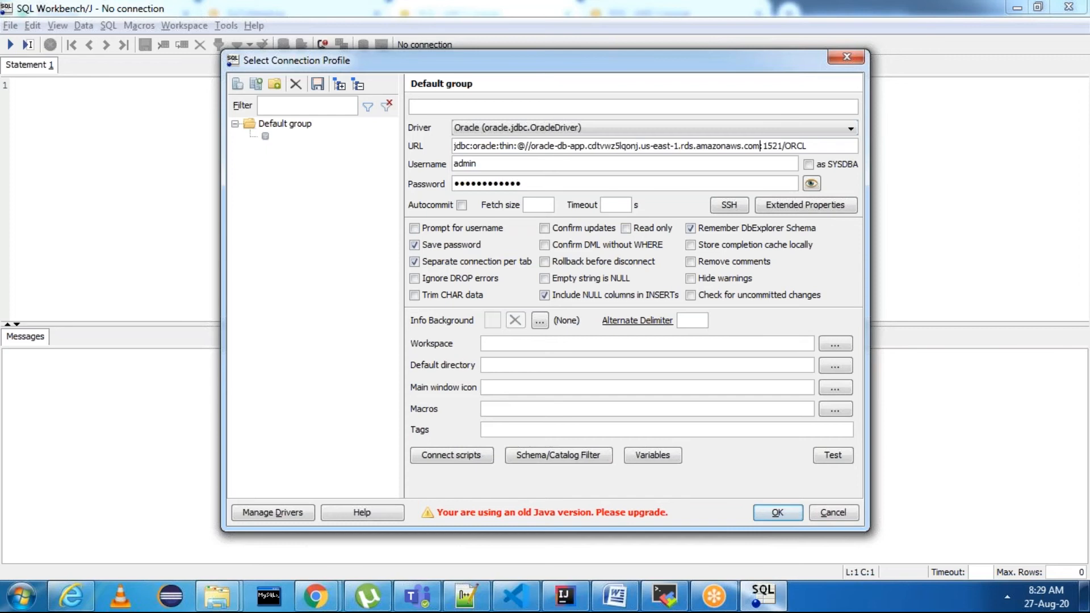
{"action": "left_click", "coordinate": [661, 158]}
{"action": "left_click", "coordinate": [832, 459]}
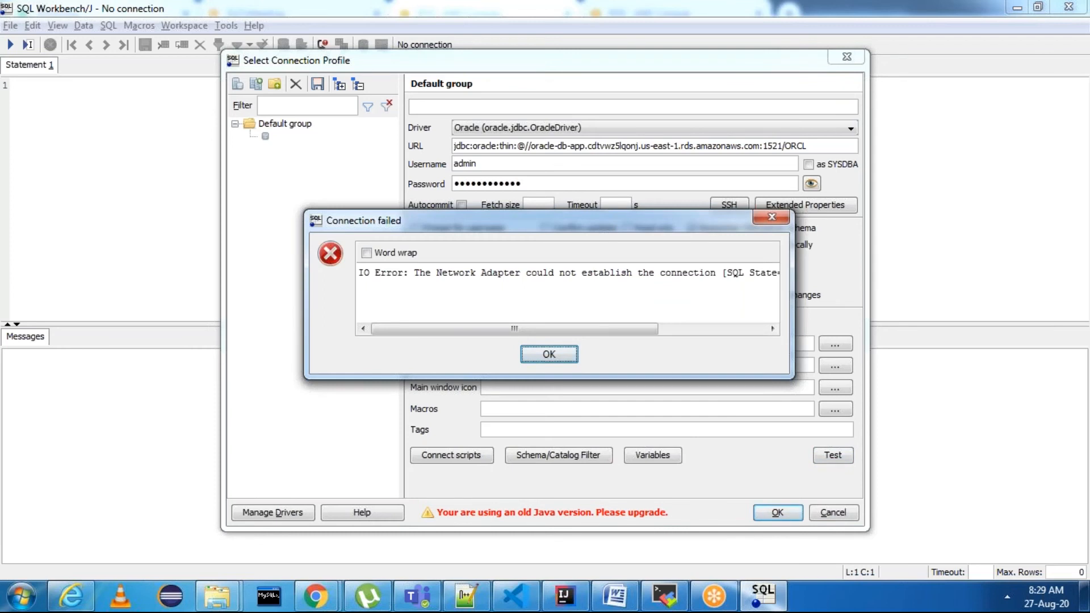
{"action": "left_click", "coordinate": [559, 355]}
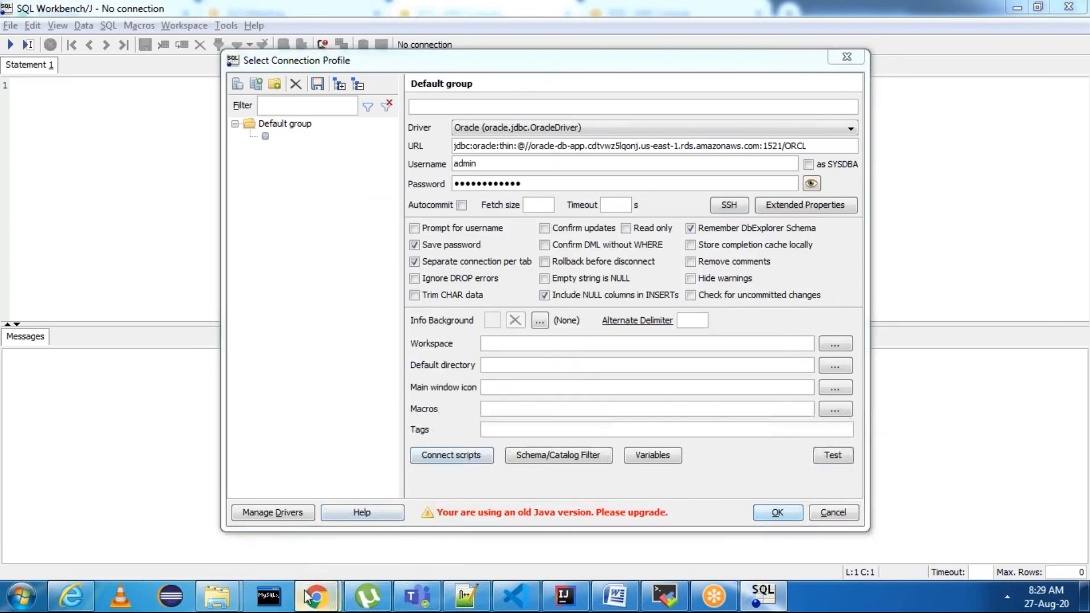
Reload the oracle-db-app database details page to check the instance status
{"action": "mouse_move", "coordinate": [313, 598]}
{"action": "left_click", "coordinate": [214, 448]}
{"action": "scroll", "coordinate": [475, 318], "scroll_direction": "up", "scroll_amount": 4}
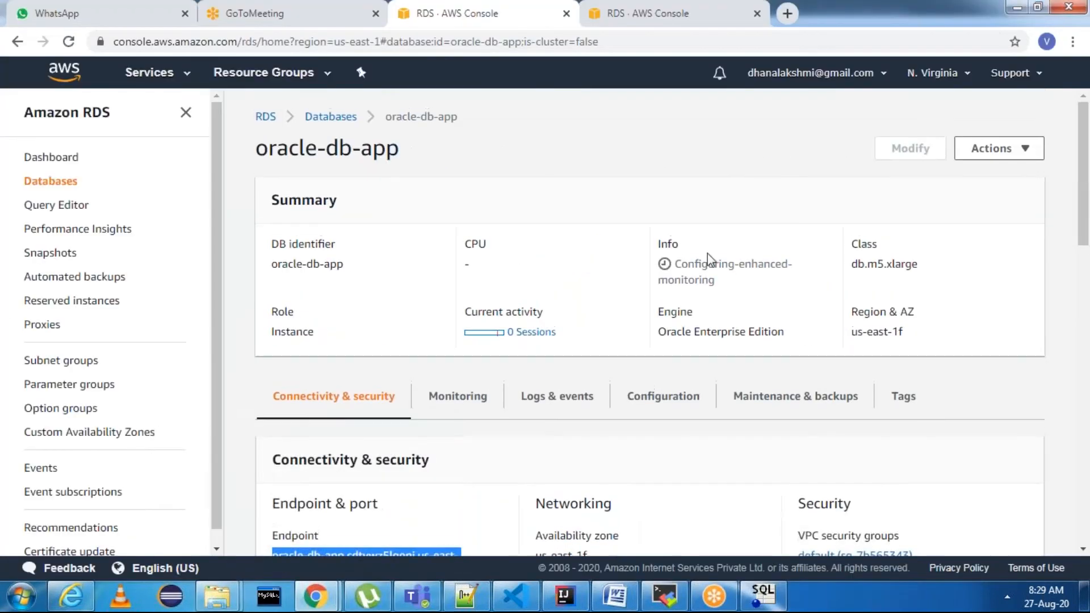
{"action": "triple_click", "coordinate": [710, 272]}
{"action": "left_click", "coordinate": [574, 247]}
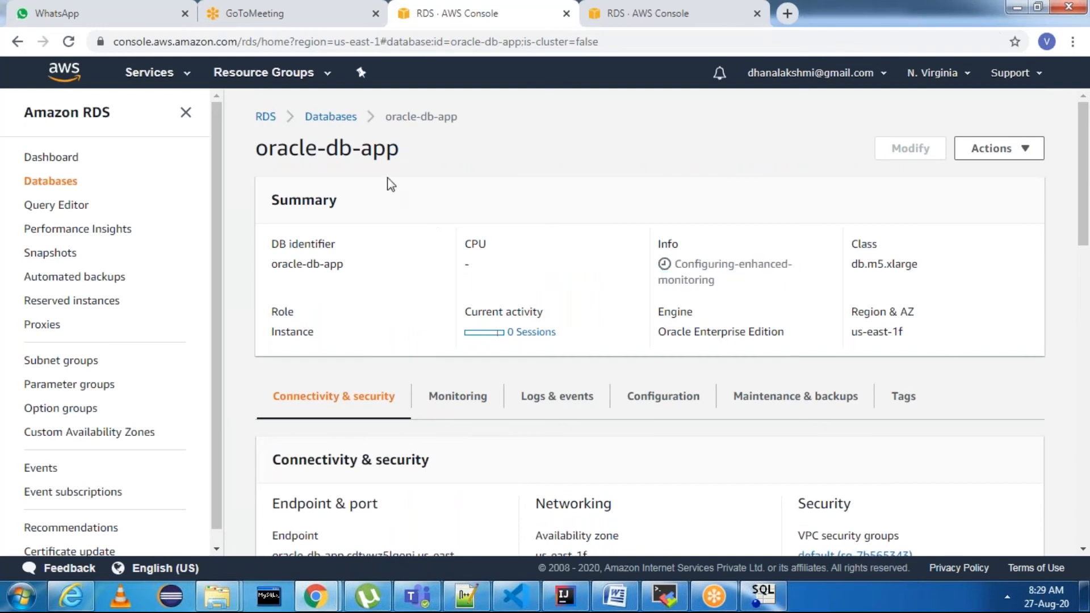
{"action": "left_click", "coordinate": [68, 41]}
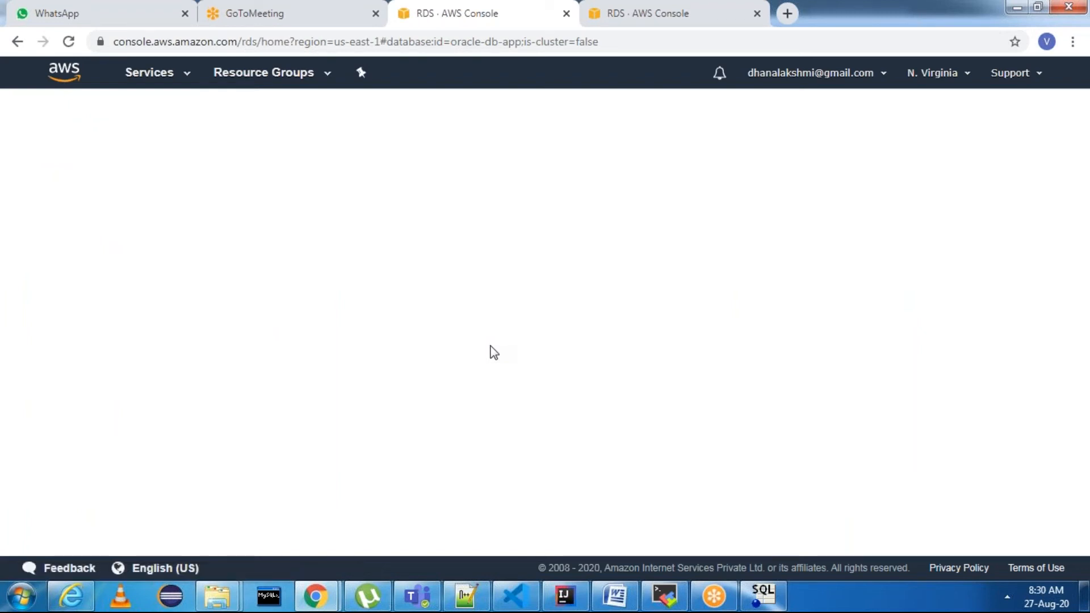
Refresh again and review Connectivity & security: public accessibility Yes, default sg-7b565343 security group
{"action": "left_click", "coordinate": [783, 596]}
{"action": "mouse_move", "coordinate": [315, 596]}
{"action": "left_click", "coordinate": [231, 494]}
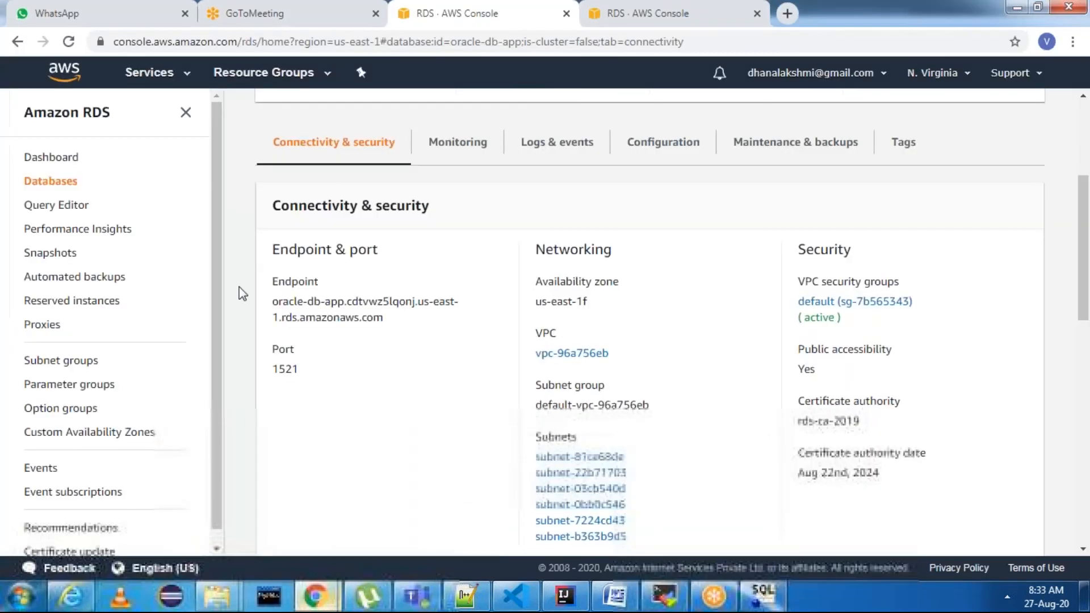
{"action": "scroll", "coordinate": [558, 275], "scroll_direction": "up", "scroll_amount": 4}
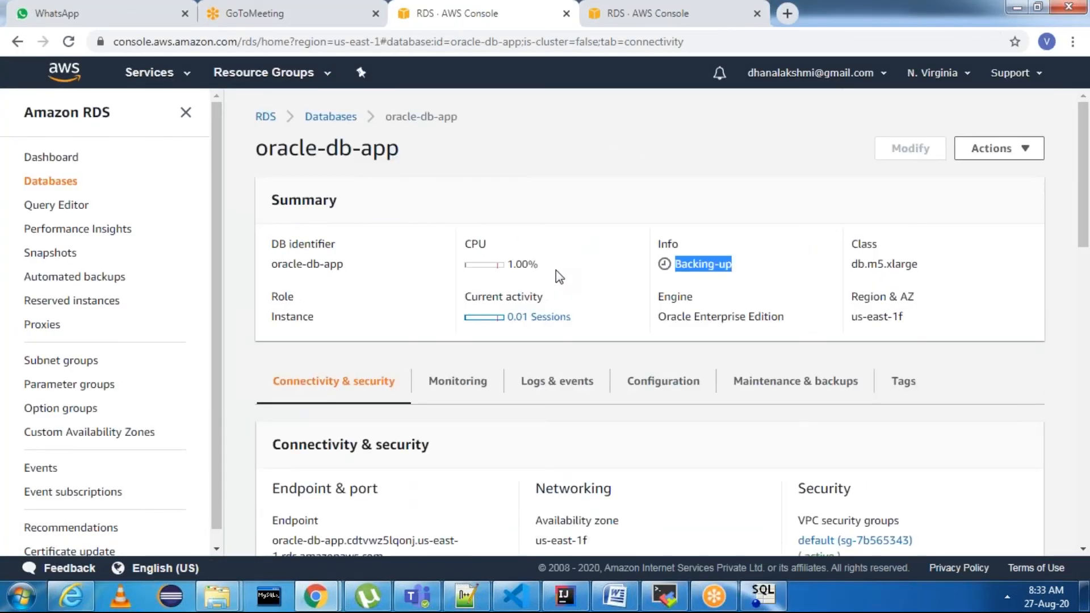
{"action": "left_click", "coordinate": [69, 44]}
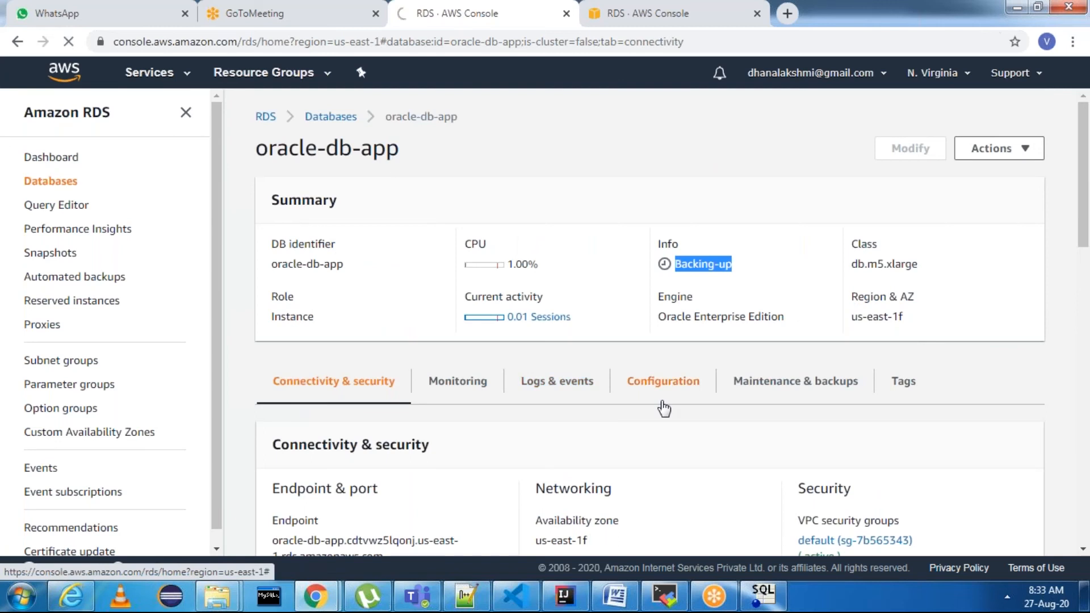
{"action": "scroll", "coordinate": [662, 407], "scroll_direction": "down", "scroll_amount": 2}
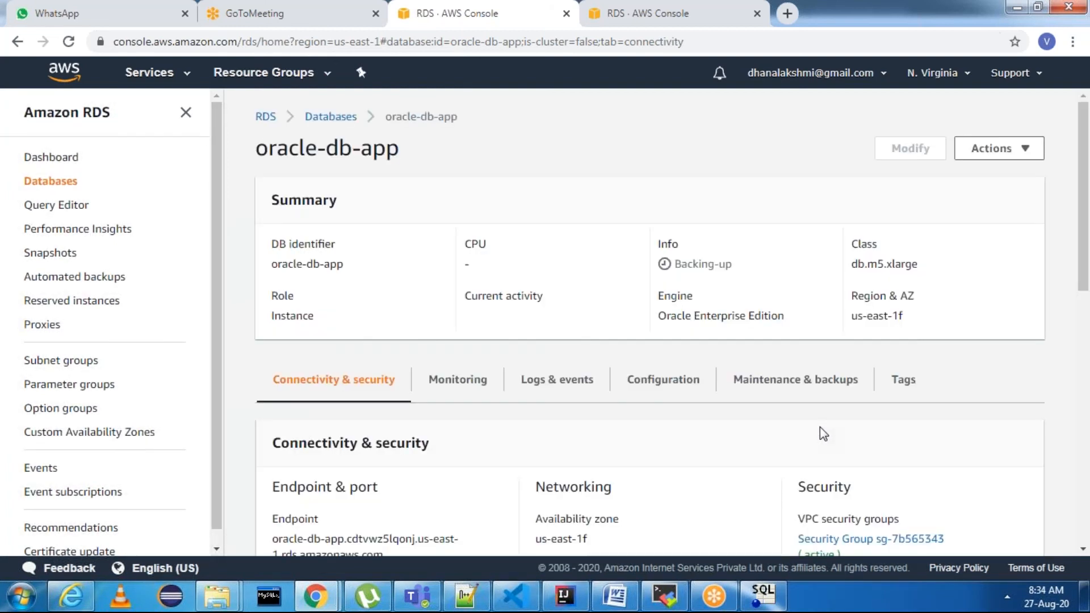
{"action": "scroll", "coordinate": [823, 434], "scroll_direction": "down", "scroll_amount": 3}
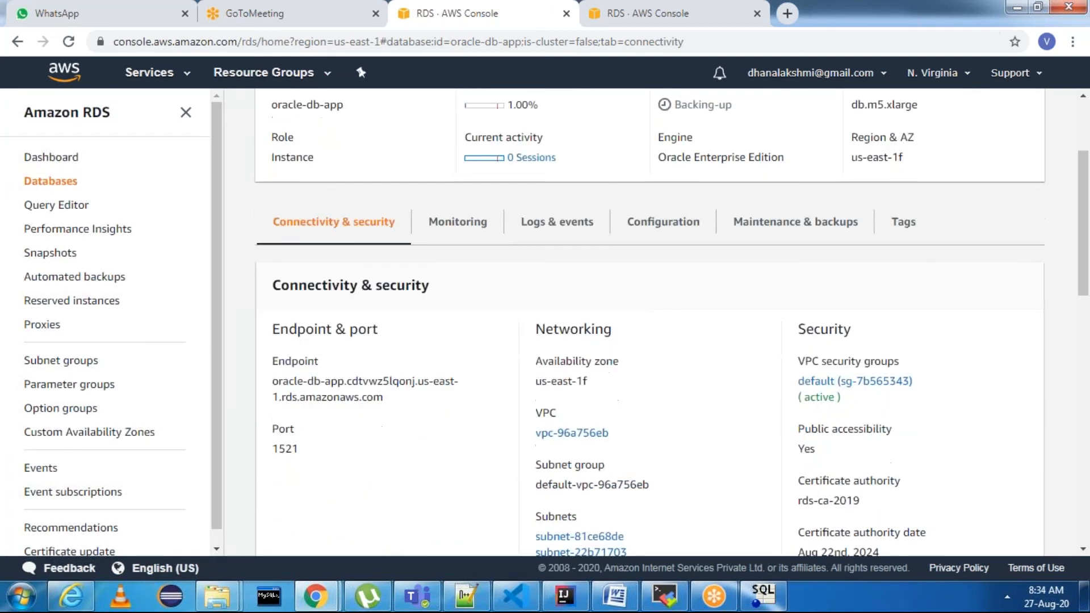
Open the linked sg-7b565343 default security group's details in a new browser tab
{"action": "right_click", "coordinate": [831, 390]}
{"action": "left_click", "coordinate": [869, 427]}
{"action": "left_click", "coordinate": [641, 13]}
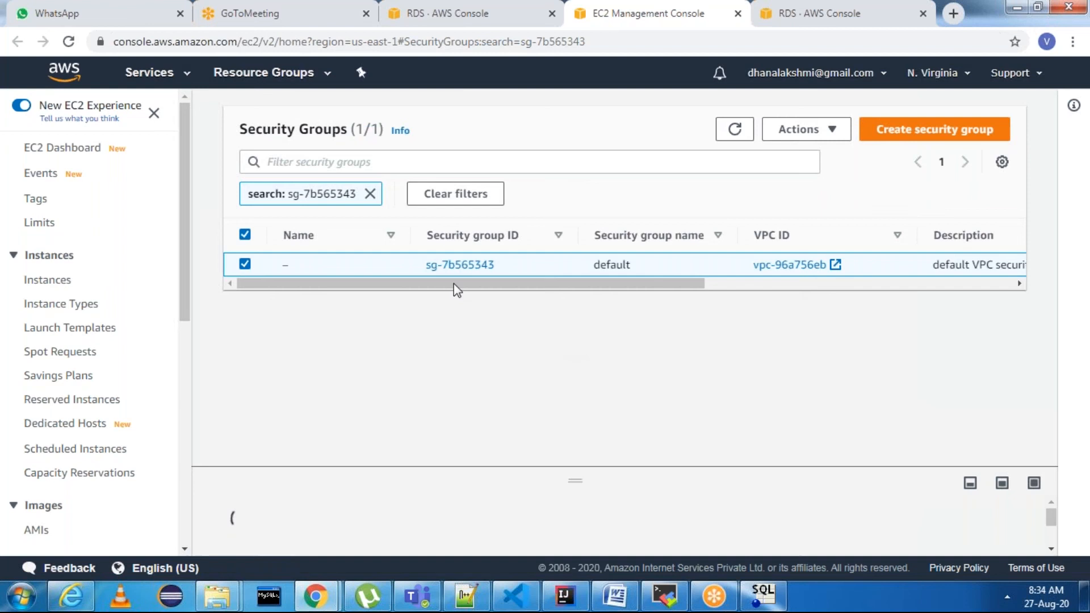
{"action": "left_click", "coordinate": [461, 266]}
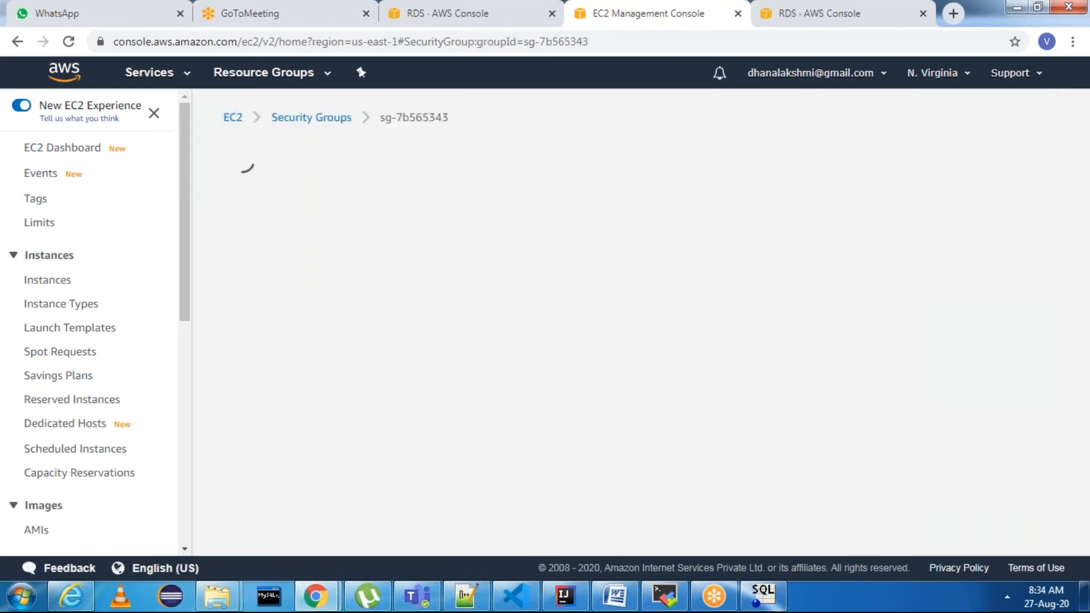
Edit the inbound rule, replacing the sg-7b565343 source with My IP
{"action": "left_click", "coordinate": [922, 459]}
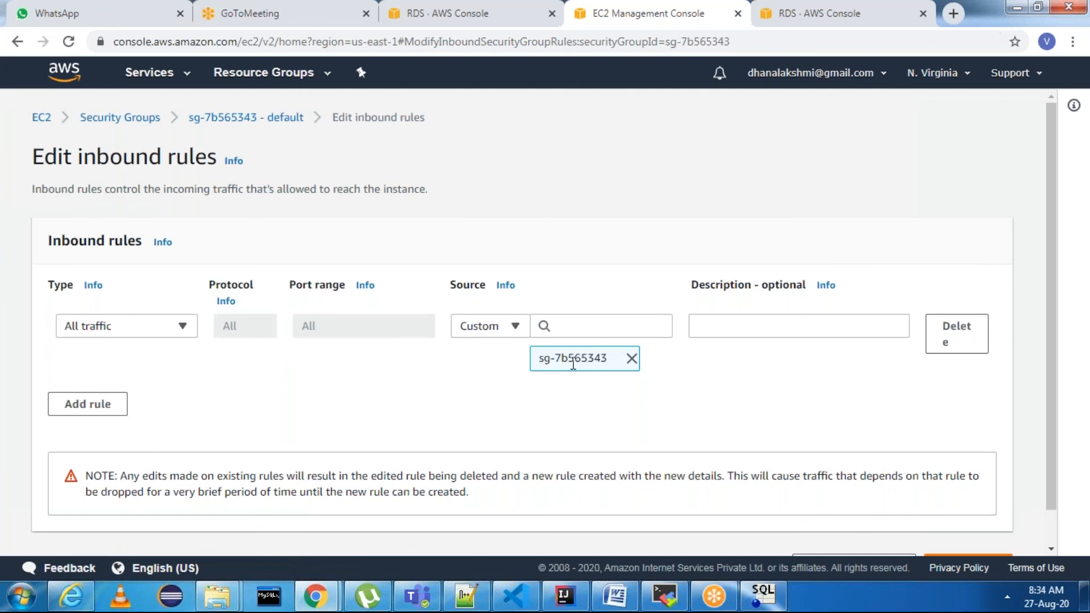
{"action": "left_click", "coordinate": [631, 361]}
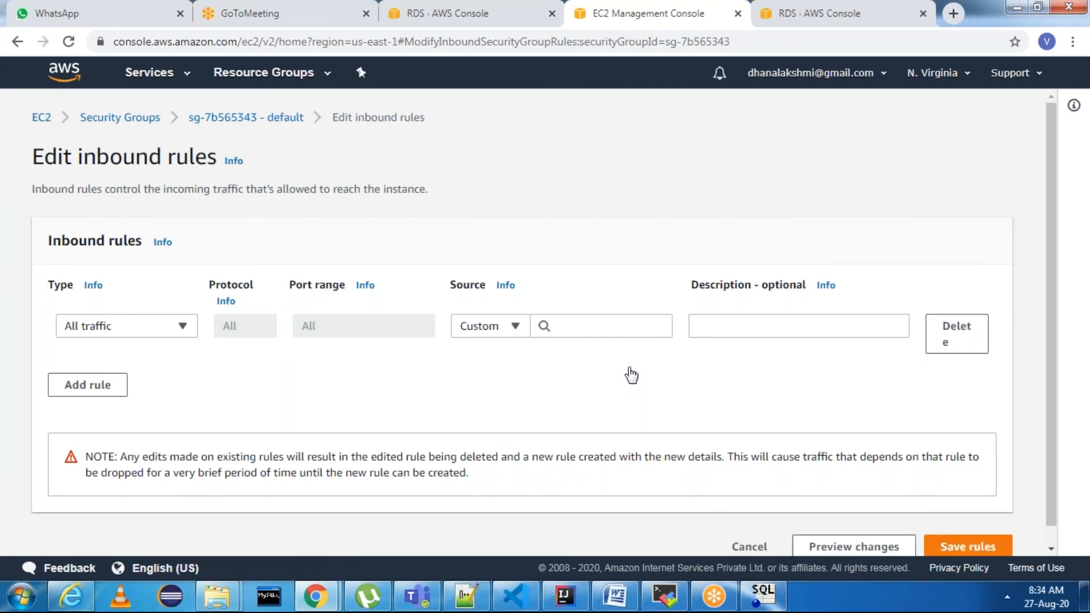
{"action": "left_click", "coordinate": [616, 326]}
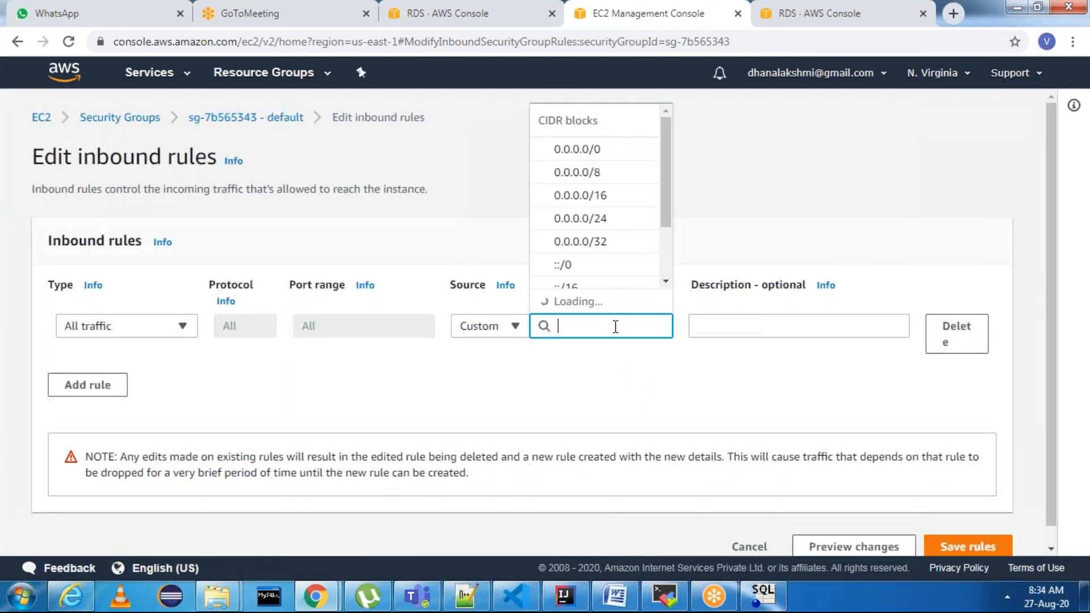
{"action": "left_click", "coordinate": [477, 327]}
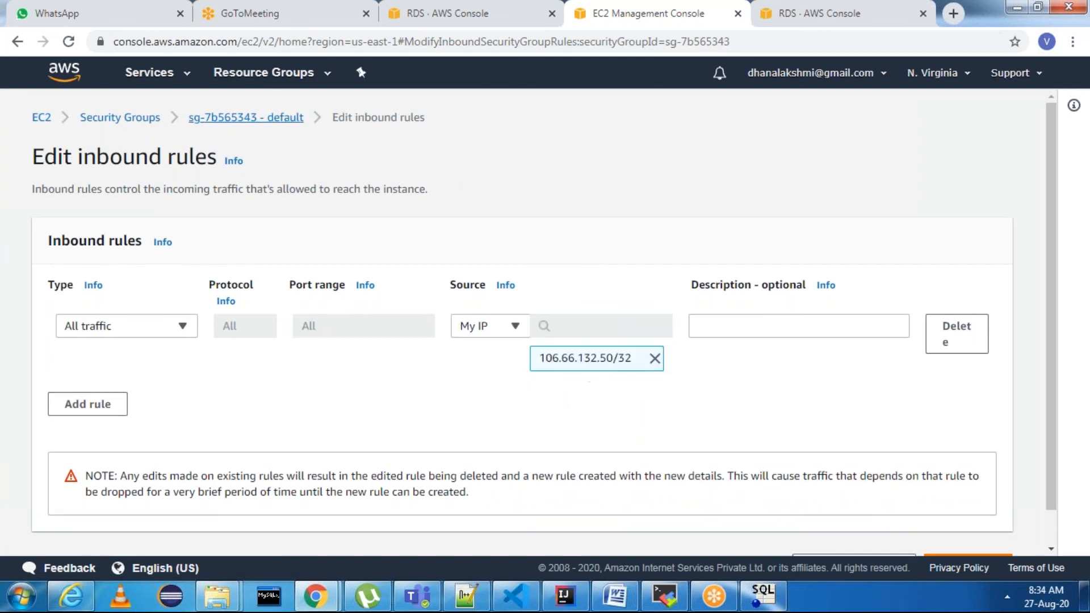
{"action": "left_click", "coordinate": [249, 13]}
{"action": "left_click", "coordinate": [247, 45]}
{"action": "type", "text": "my ip"}
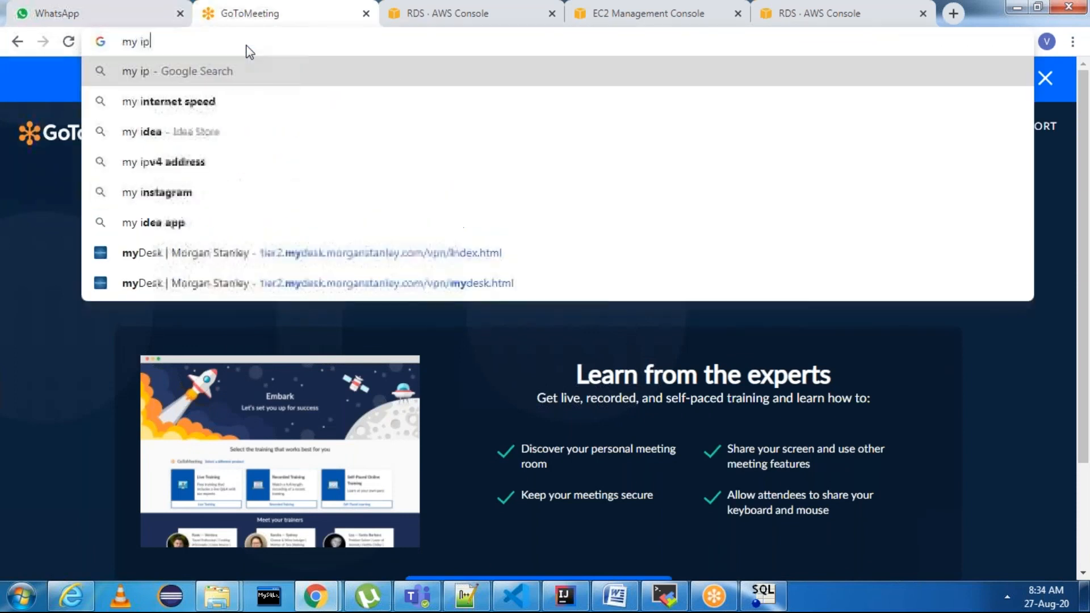
{"action": "key", "text": "Return"}
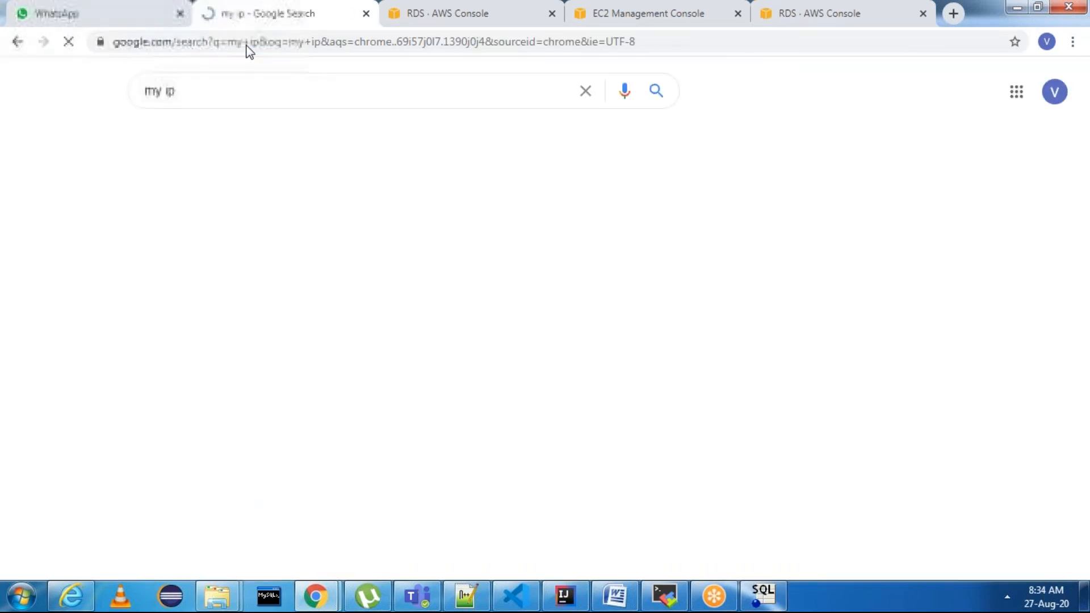
{"action": "double_click", "coordinate": [169, 268]}
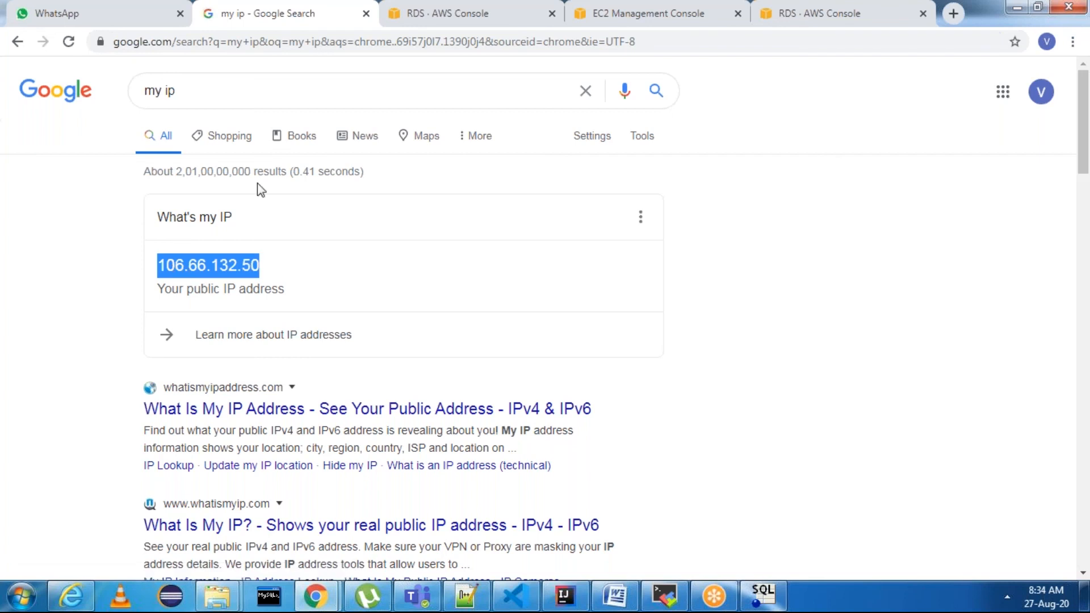
{"action": "left_click", "coordinate": [594, 25]}
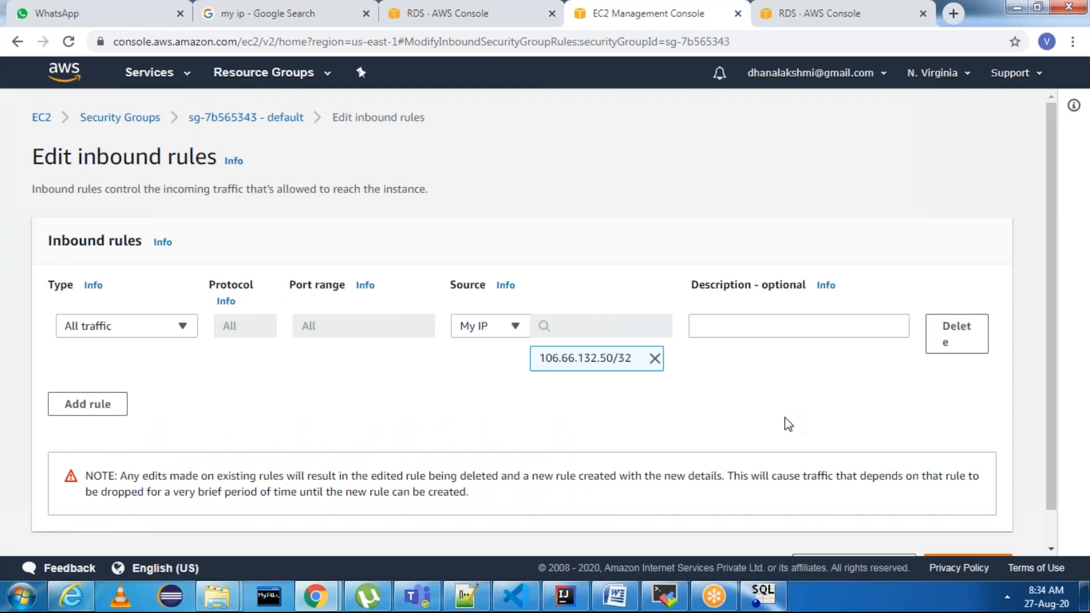
{"action": "scroll", "coordinate": [786, 424], "scroll_direction": "down", "scroll_amount": 1}
{"action": "left_click", "coordinate": [965, 528]}
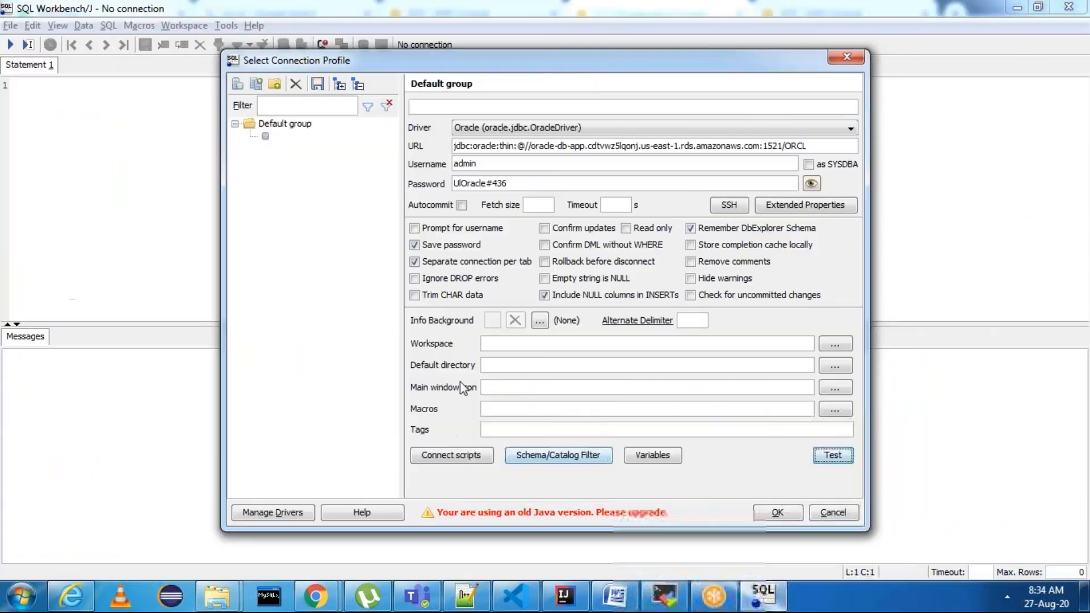
Replace the Oracle driver's ojdbc6.jar with Downloads\ojdbc8.jar, then test the connection successfully
{"action": "left_click", "coordinate": [279, 512]}
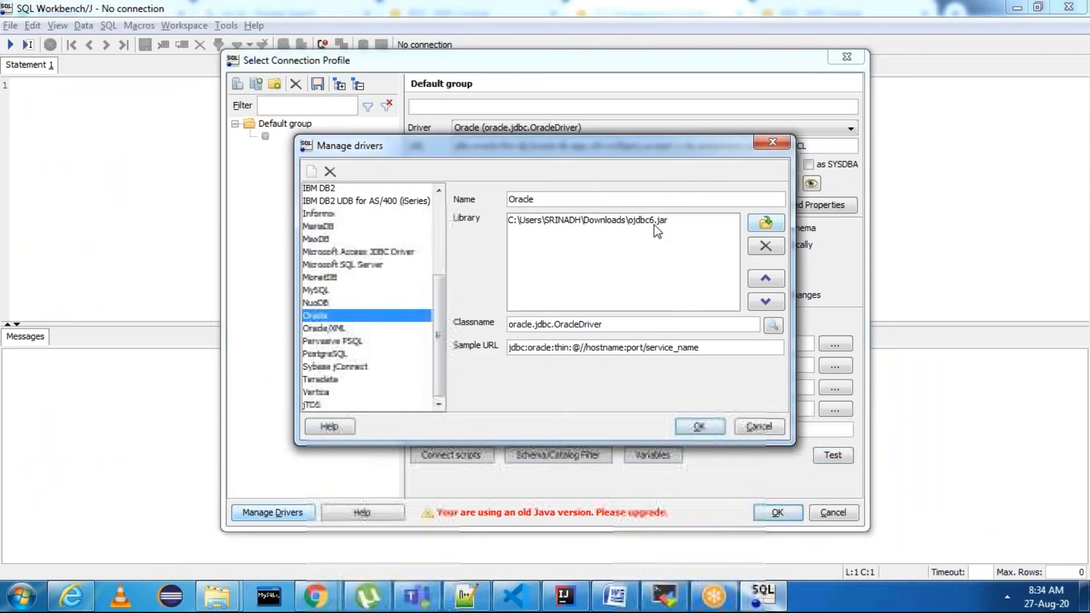
{"action": "left_click", "coordinate": [585, 220]}
{"action": "left_click", "coordinate": [766, 222]}
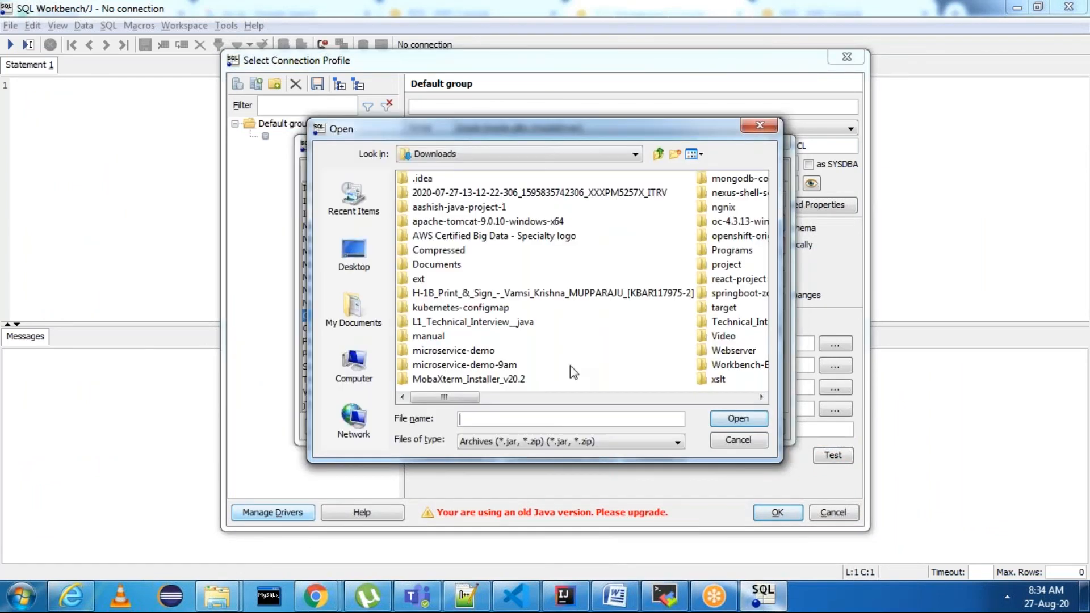
{"action": "left_click", "coordinate": [761, 398]}
{"action": "left_click", "coordinate": [761, 397]}
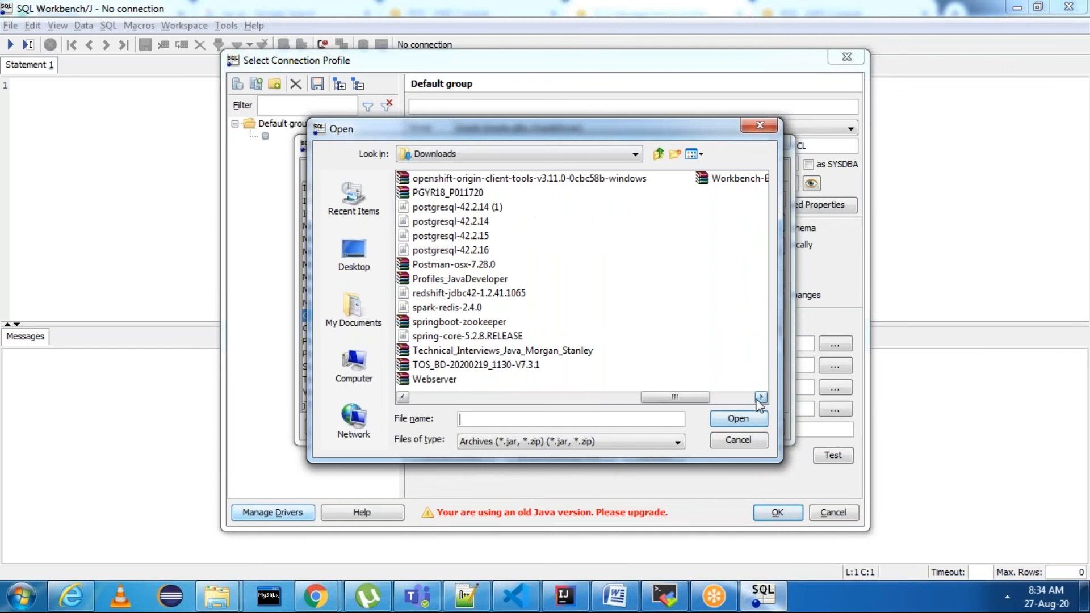
{"action": "left_click_drag", "start_coordinate": [674, 398], "coordinate": [643, 400]}
{"action": "left_click", "coordinate": [425, 350]}
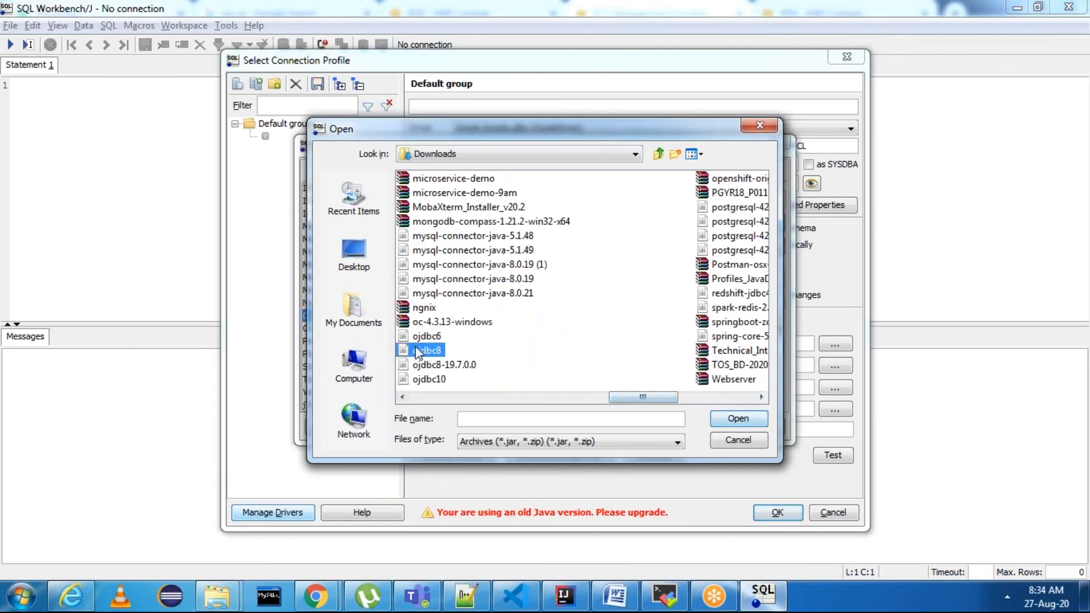
{"action": "left_click", "coordinate": [738, 419]}
{"action": "left_click", "coordinate": [692, 429]}
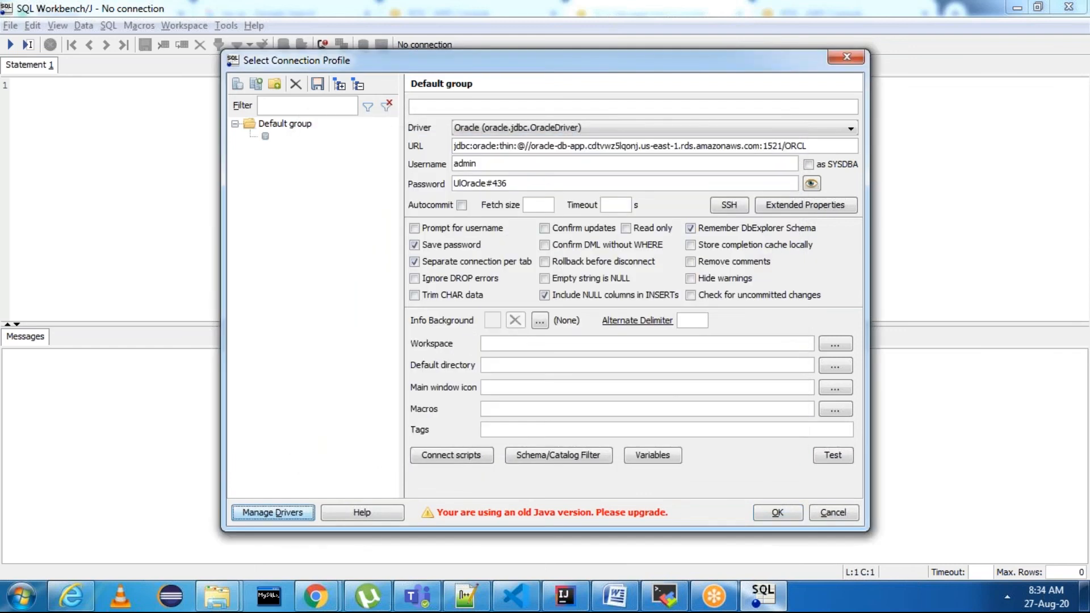
{"action": "left_click", "coordinate": [834, 458]}
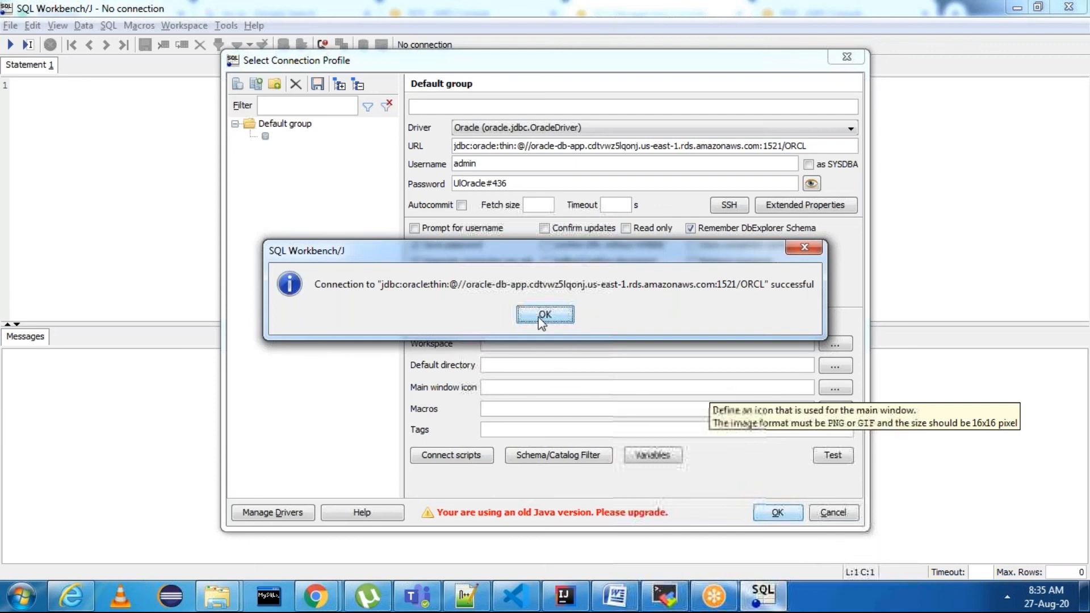
{"action": "left_click", "coordinate": [539, 316]}
Connect to the RDS database and run the create table statement for employeee
{"action": "left_click", "coordinate": [776, 513]}
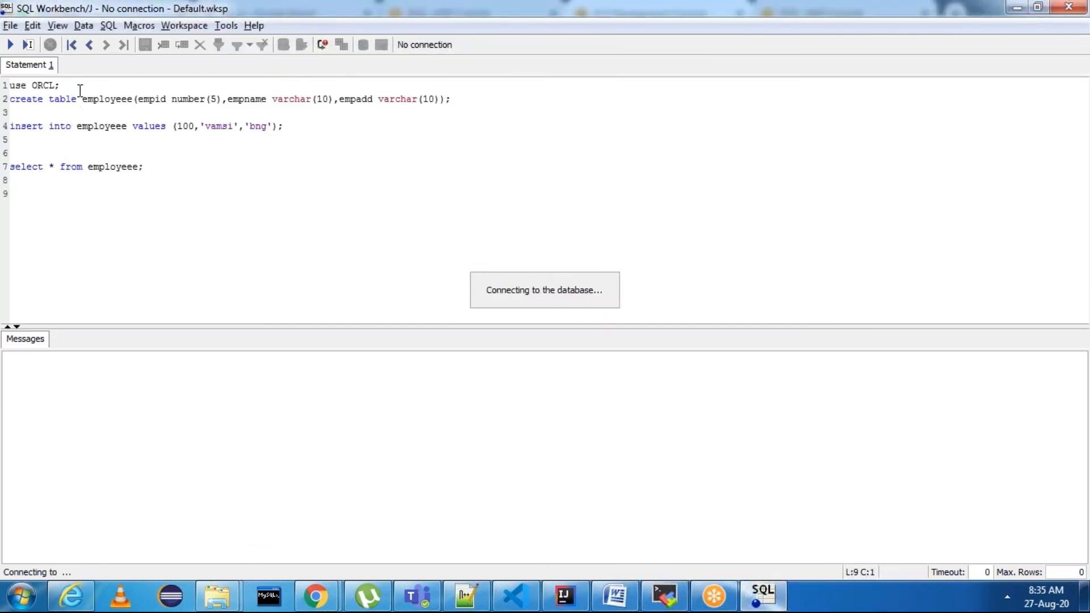
{"action": "left_click_drag", "start_coordinate": [469, 97], "coordinate": [13, 88]}
{"action": "left_click", "coordinate": [10, 44]}
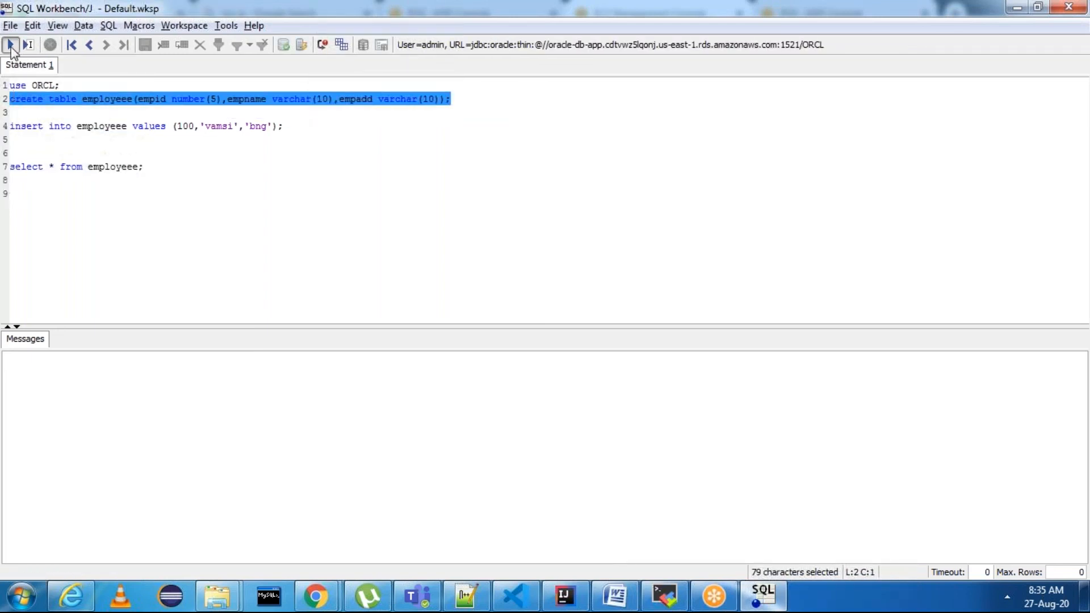
{"action": "left_click", "coordinate": [195, 216]}
Insert employee 100 into employeee and query the table back
{"action": "left_click_drag", "start_coordinate": [327, 130], "coordinate": [11, 132]}
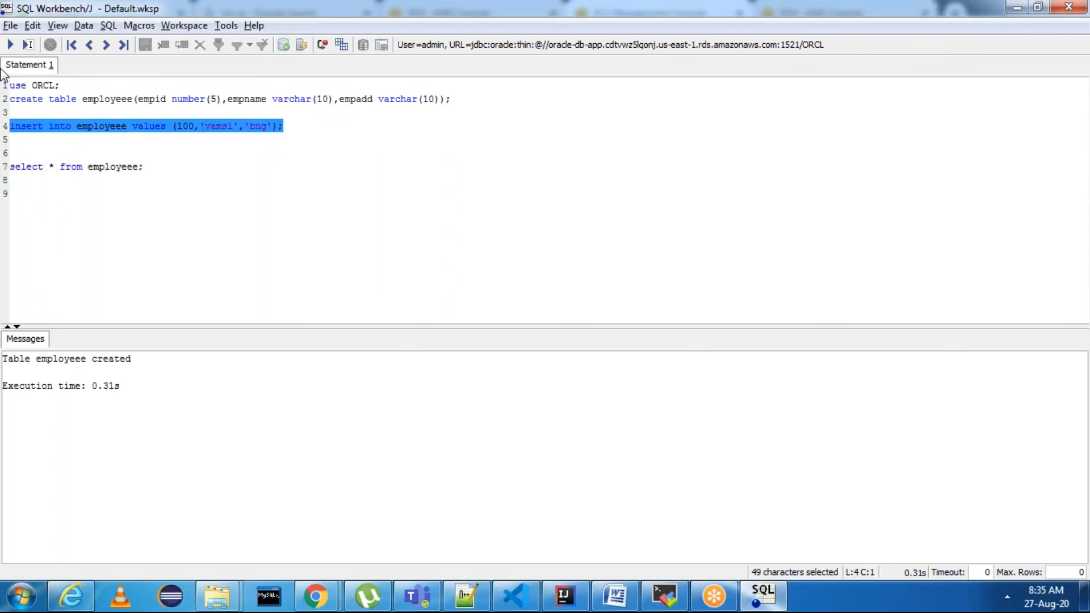
{"action": "left_click", "coordinate": [11, 44]}
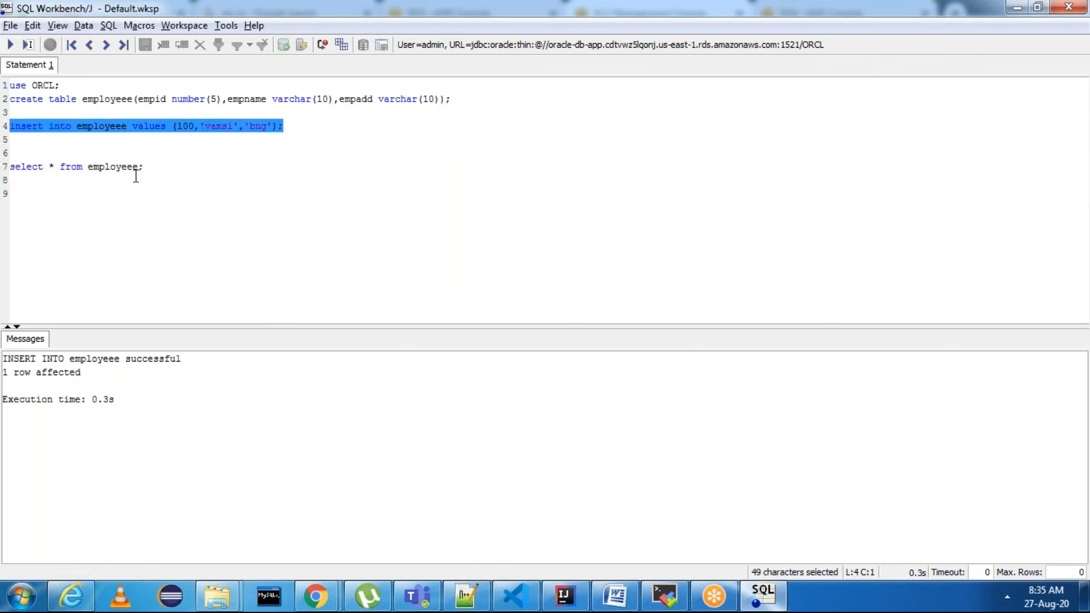
{"action": "left_click_drag", "start_coordinate": [149, 166], "coordinate": [8, 166]}
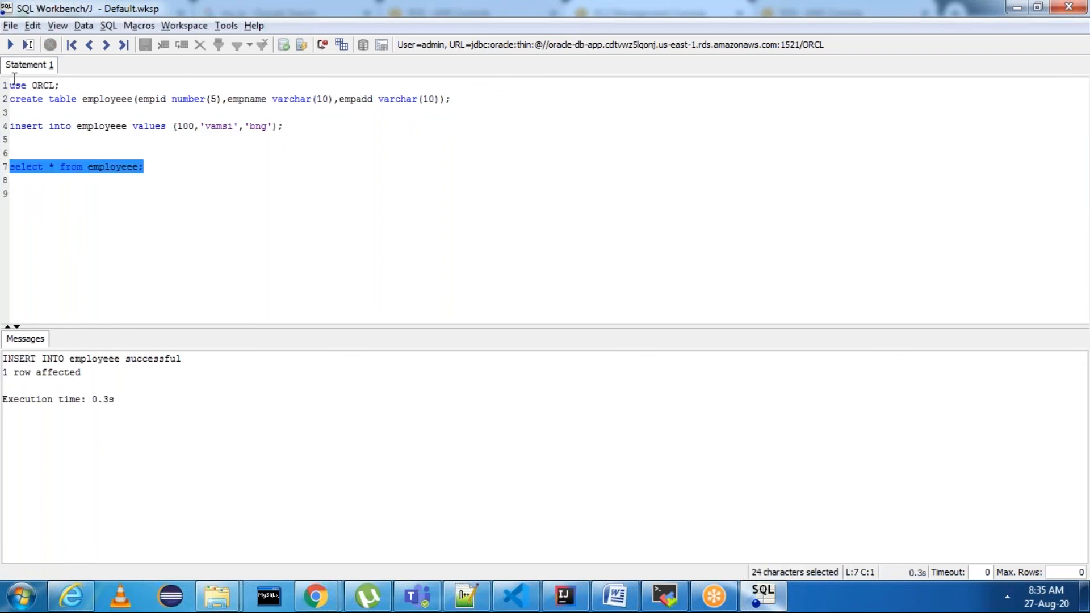
{"action": "left_click", "coordinate": [10, 44]}
Add a commit; statement on a new line and execute it
{"action": "left_click", "coordinate": [146, 186]}
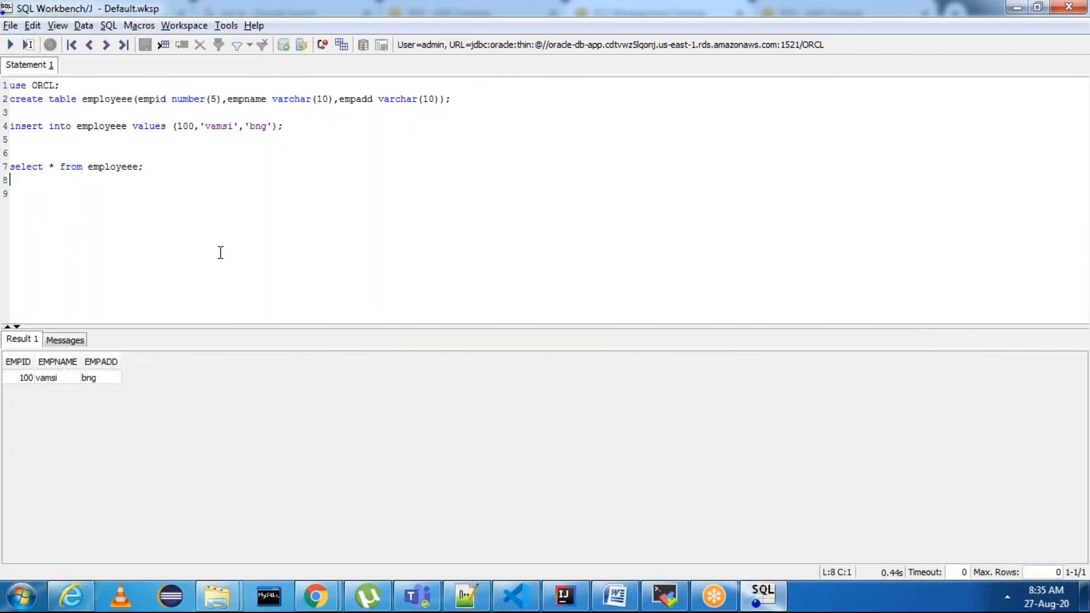
{"action": "key", "text": "Return"}
{"action": "type", "text": "comit;"}
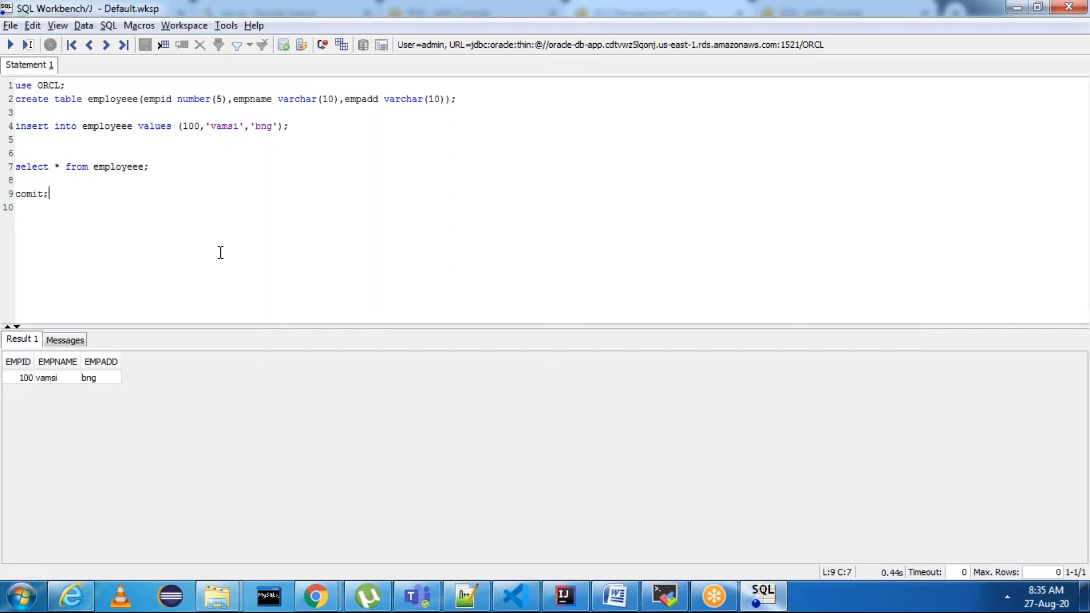
{"action": "key", "text": "Left"}
{"action": "type", "text": "m"}
{"action": "left_click", "coordinate": [8, 194]}
{"action": "left_click", "coordinate": [11, 46]}
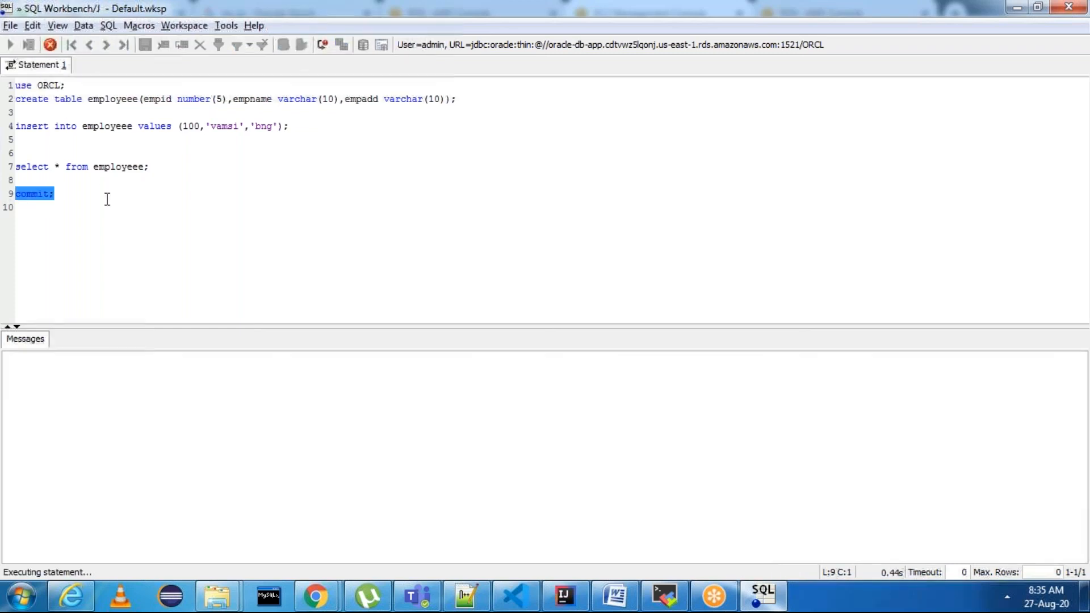
{"action": "left_click", "coordinate": [121, 230]}
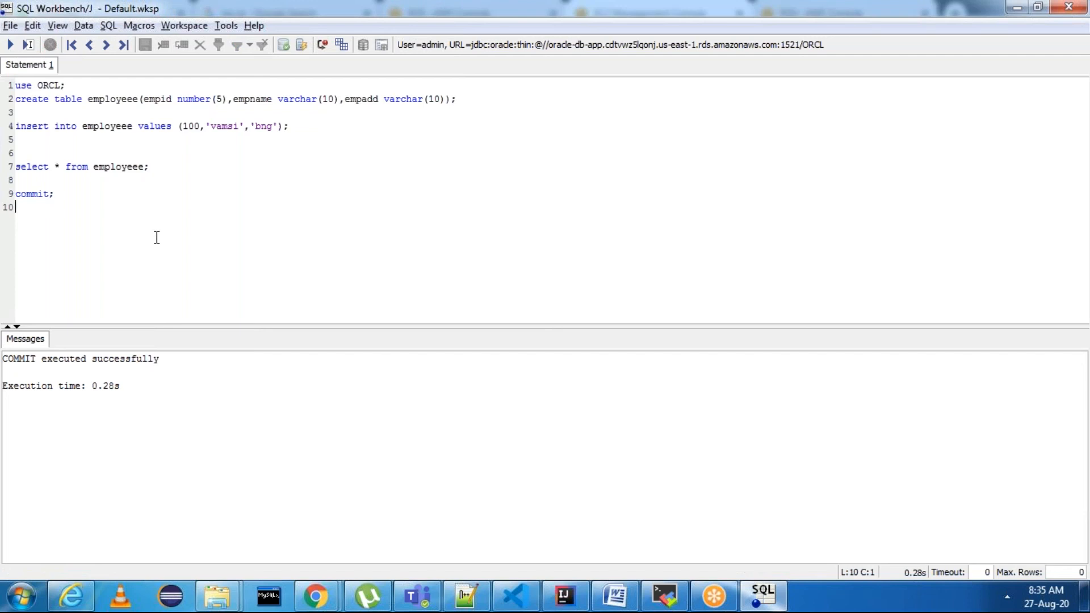